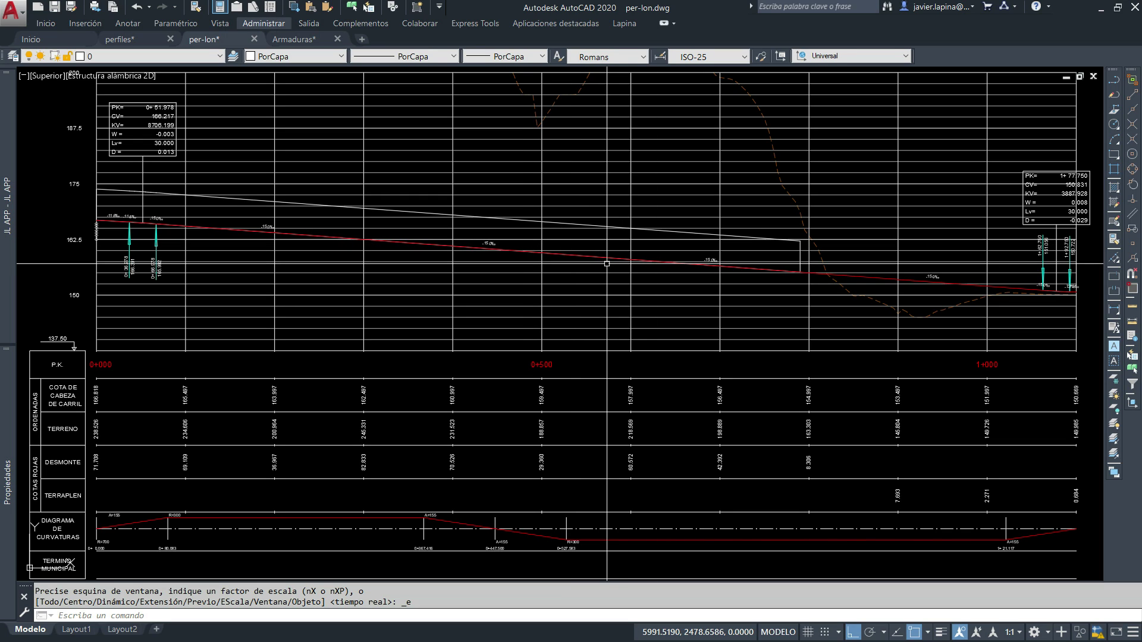
# Load the escalas.VLX add-in from the ESCALAS folder using the APL loader.
pyautogui.write('apl')
pyautogui.press('Return')
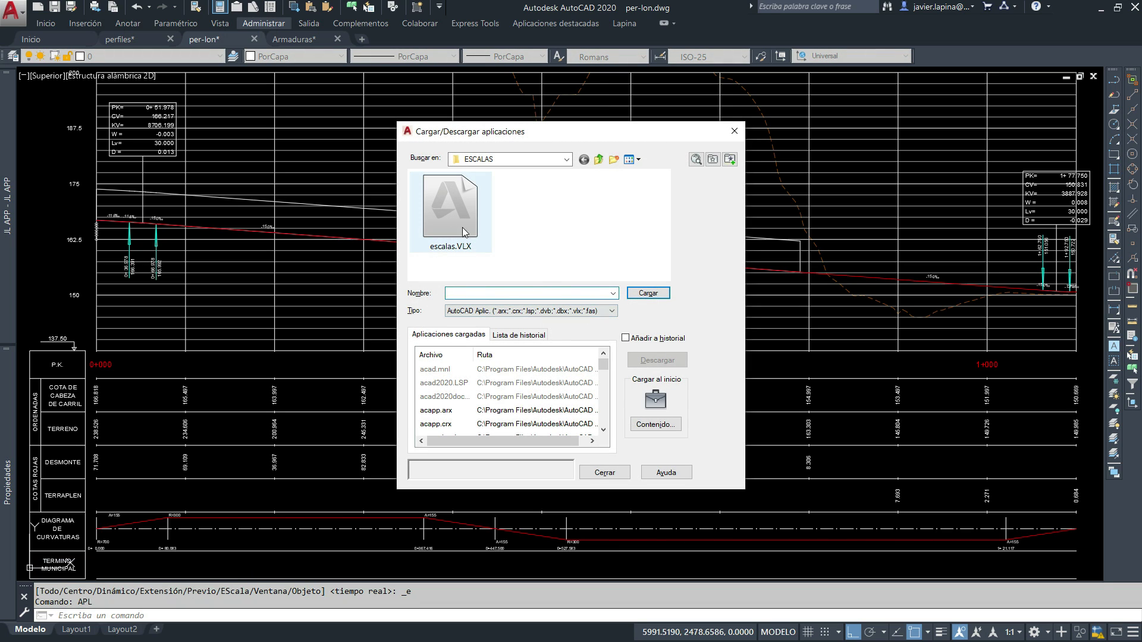
pyautogui.click(454, 217)
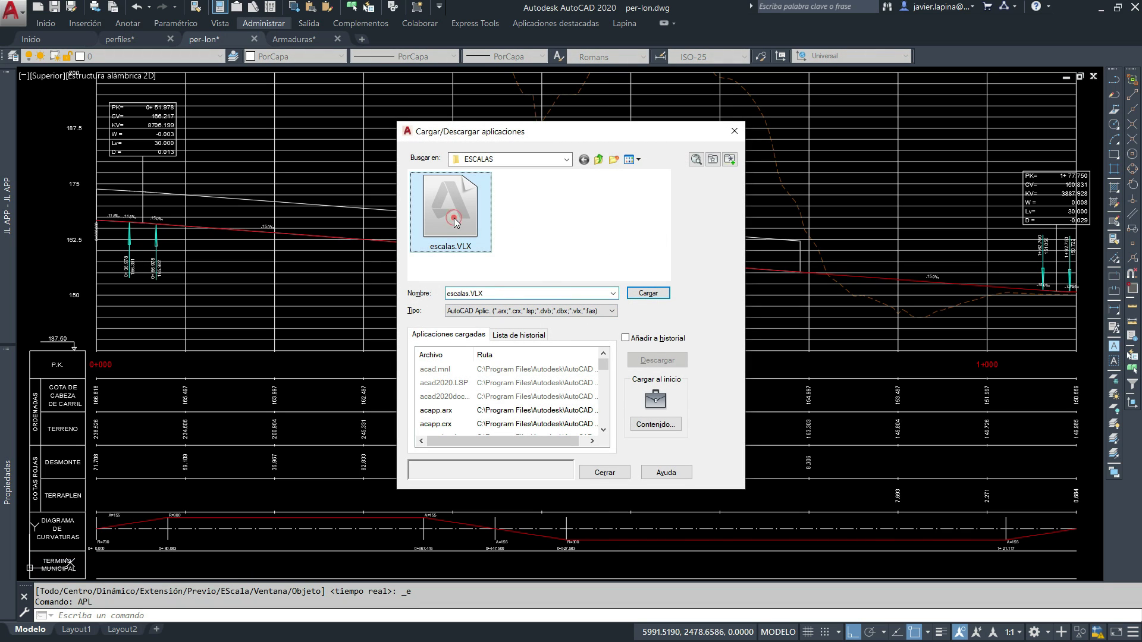
pyautogui.click(648, 293)
pyautogui.click(600, 472)
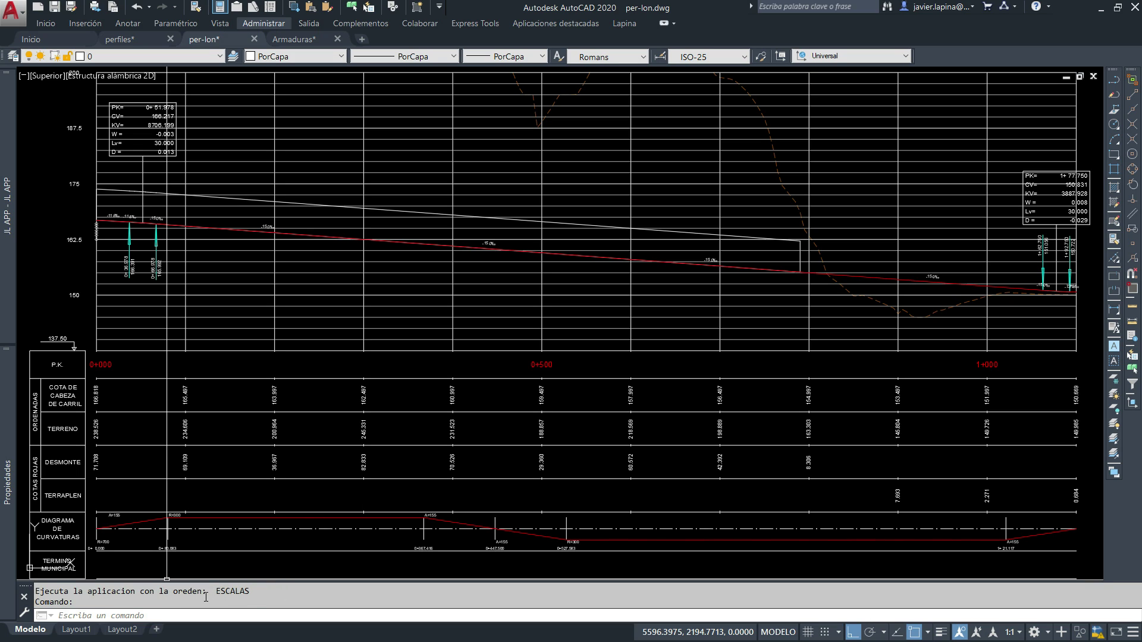
# Launch ESCALAS and set its dialog to DESFASE EN UNIDADES (EDU) mode.
pyautogui.write('ES')
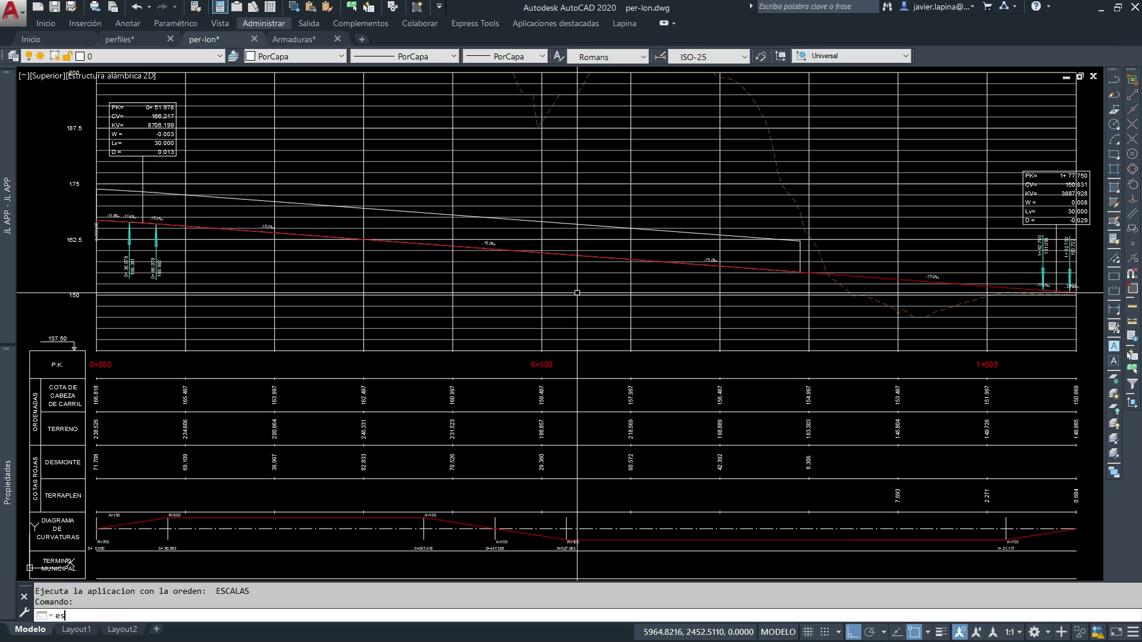
pyautogui.write('CALAS')
pyautogui.press('Return')
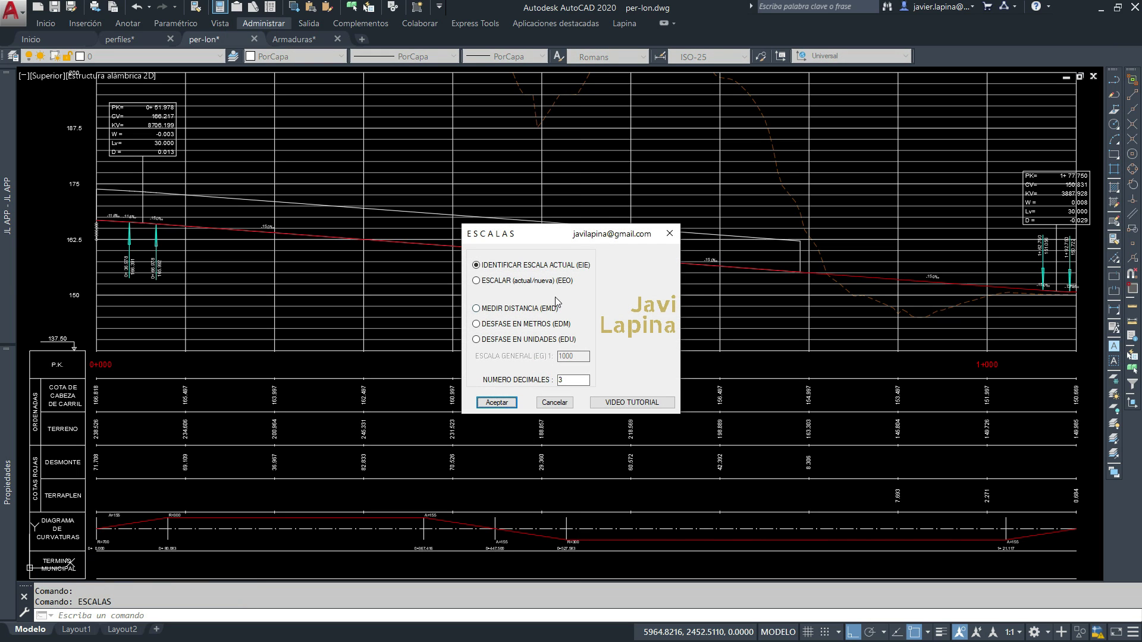
pyautogui.moveTo(562, 234); pyautogui.dragTo(553, 136)
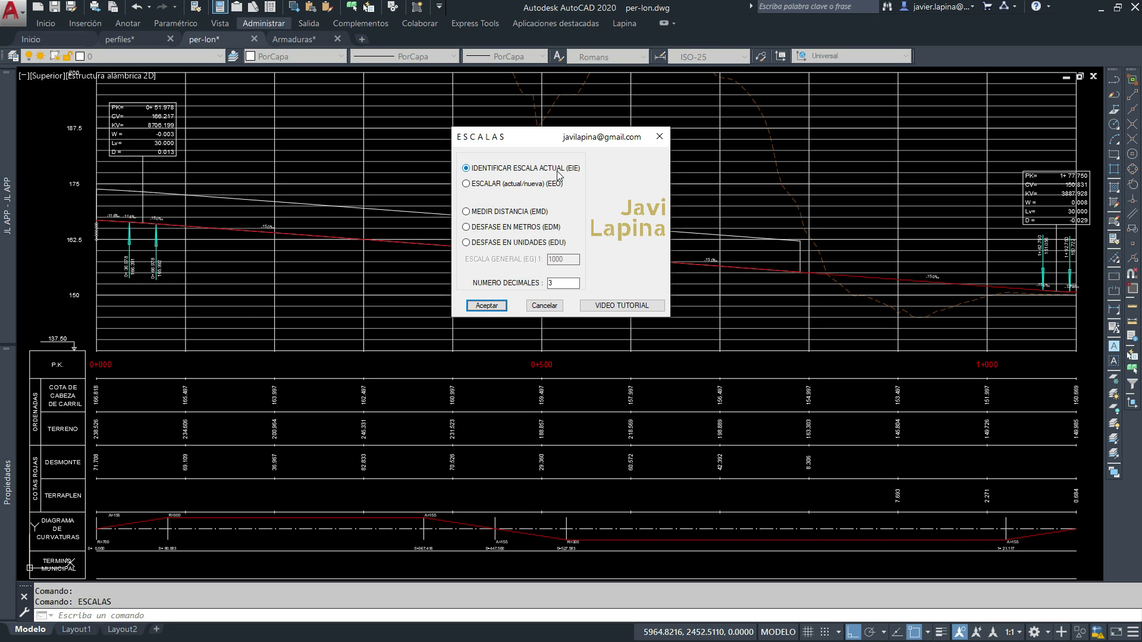
pyautogui.click(496, 213)
pyautogui.click(497, 231)
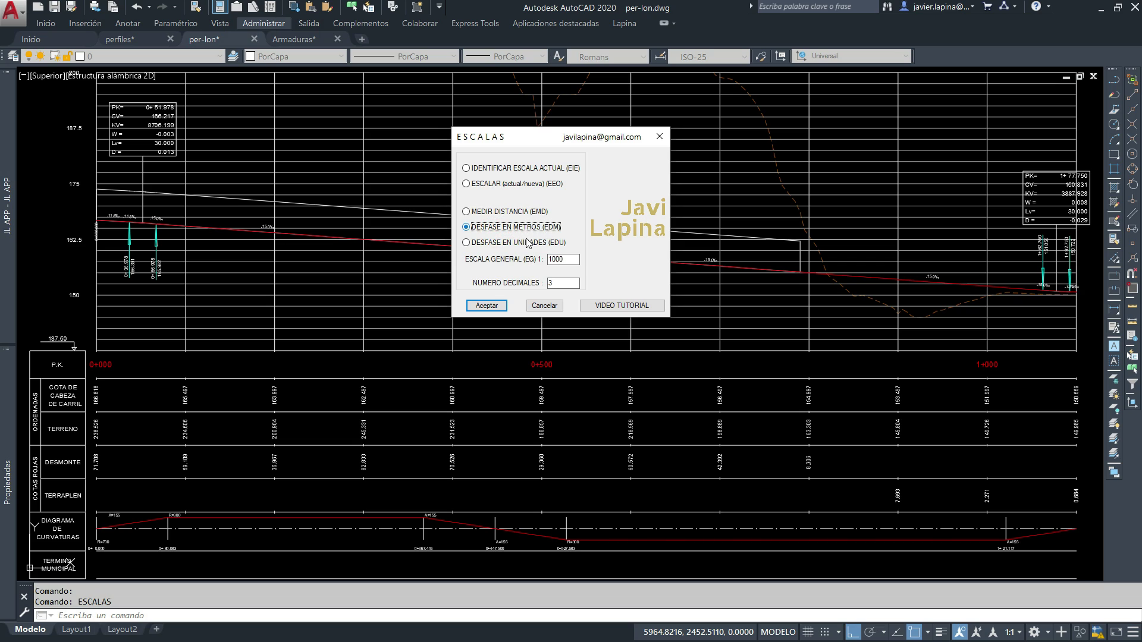
pyautogui.click(508, 245)
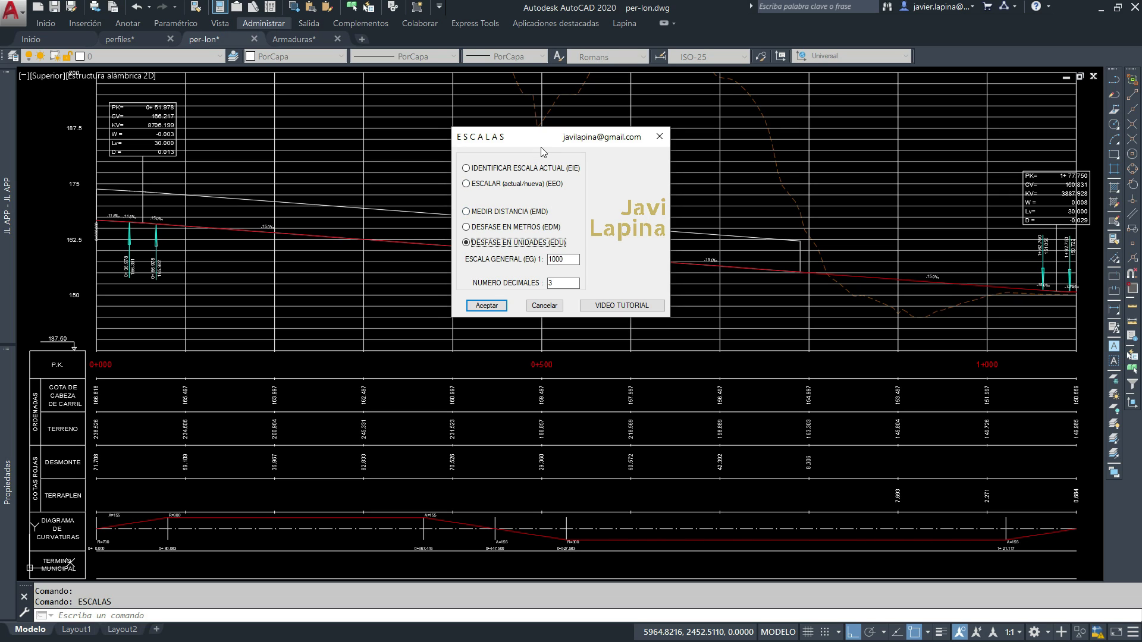
pyautogui.moveTo(544, 140)
pyautogui.mouseDown()
pyautogui.moveTo(525, 104)
pyautogui.moveTo(548, 108)
pyautogui.moveTo(515, 99)
pyautogui.mouseUp()
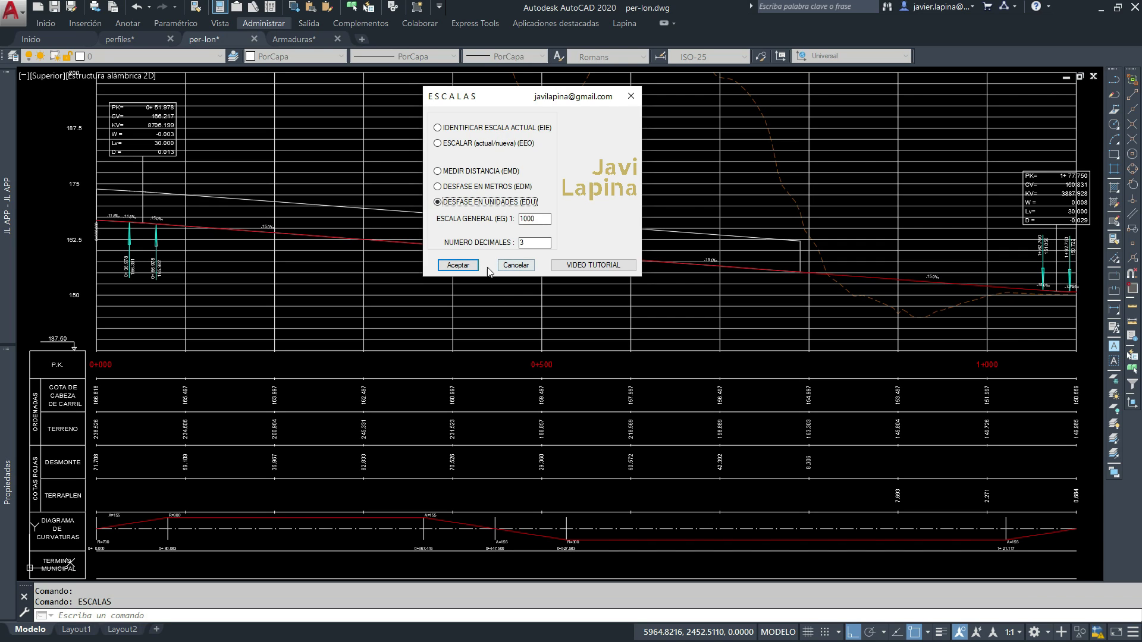
# Choose IDENTIFICAR ESCALA ACTUAL (EIE) in the ESCALAS dialog and accept it.
pyautogui.click(533, 243)
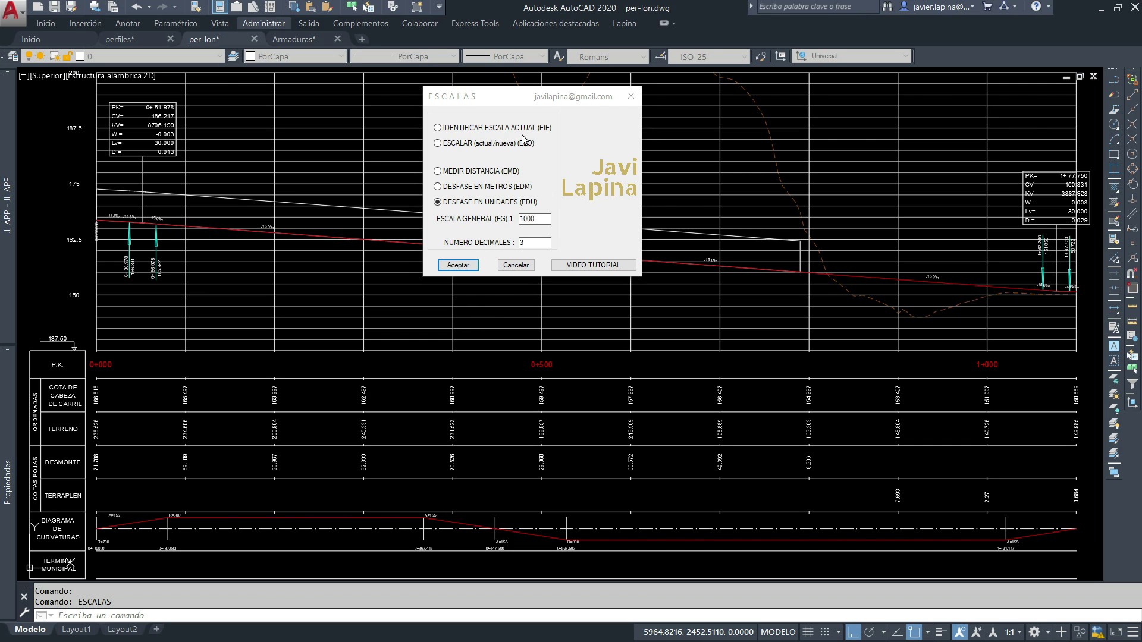
pyautogui.click(470, 129)
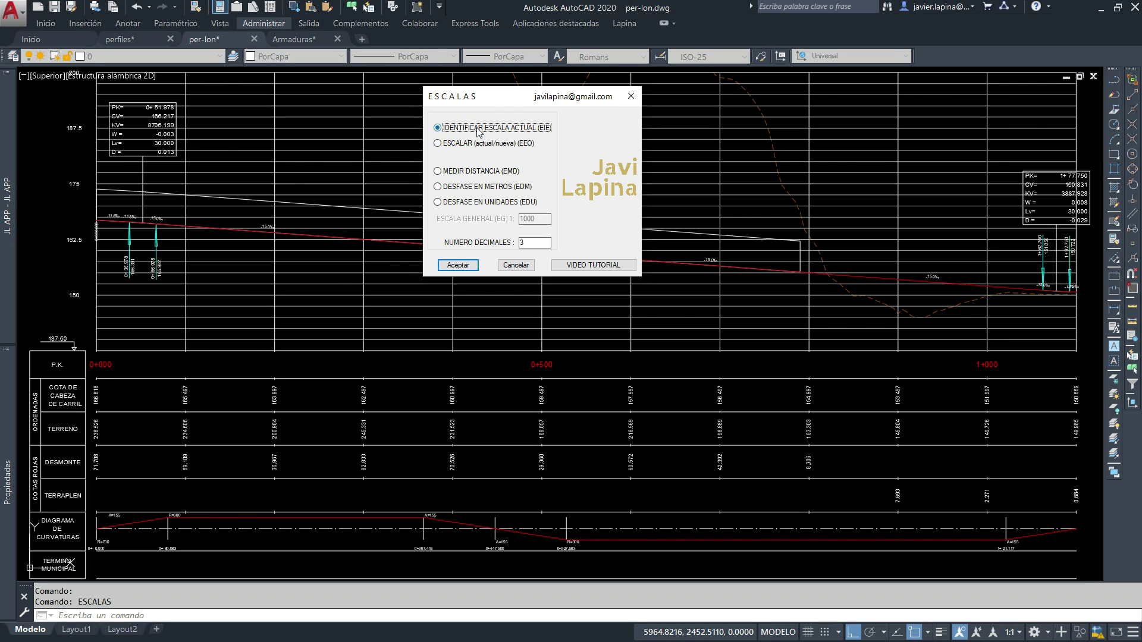
pyautogui.click(458, 266)
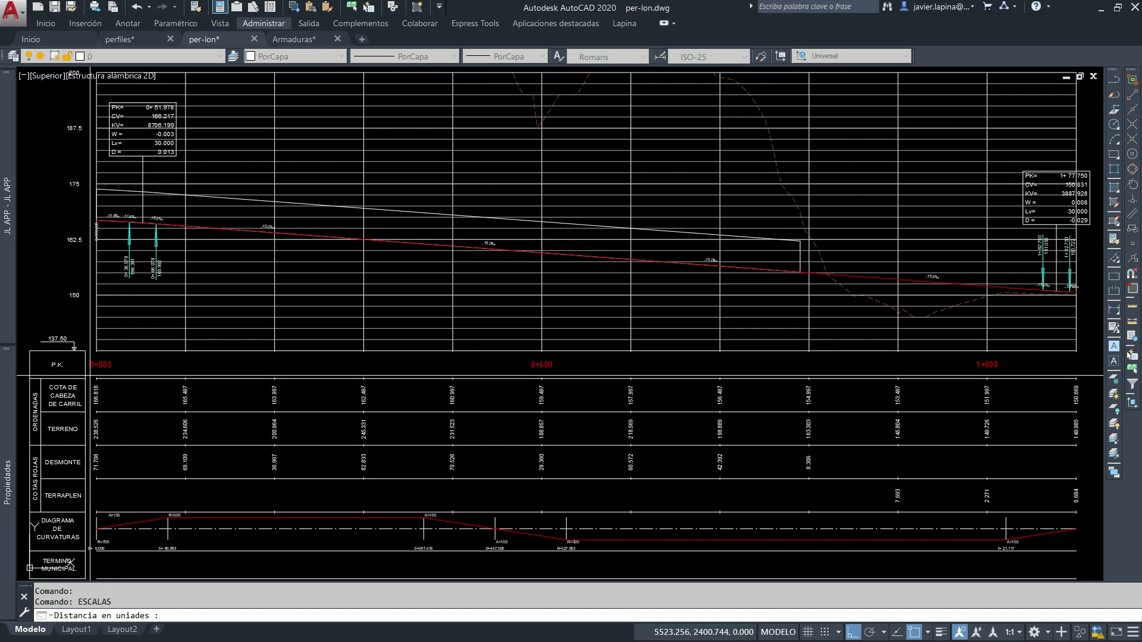
# Pick stations 0+000 and 0+500, enter 500 m, and accept the 1:1250 result.
pyautogui.click(120, 351)
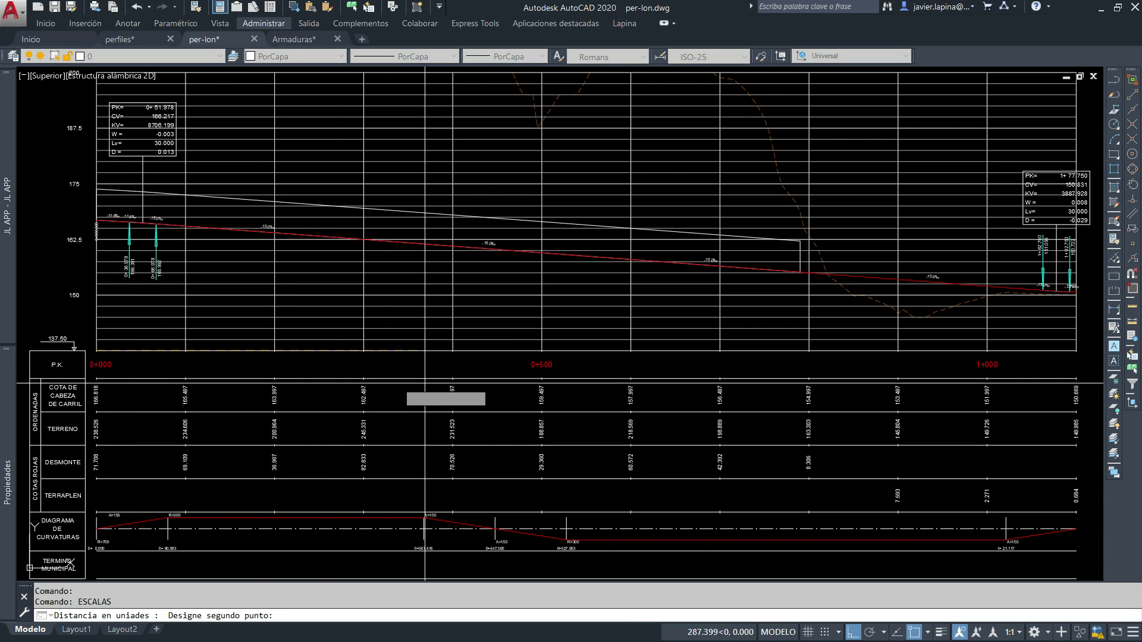
pyautogui.scroll(6, 527, 364)
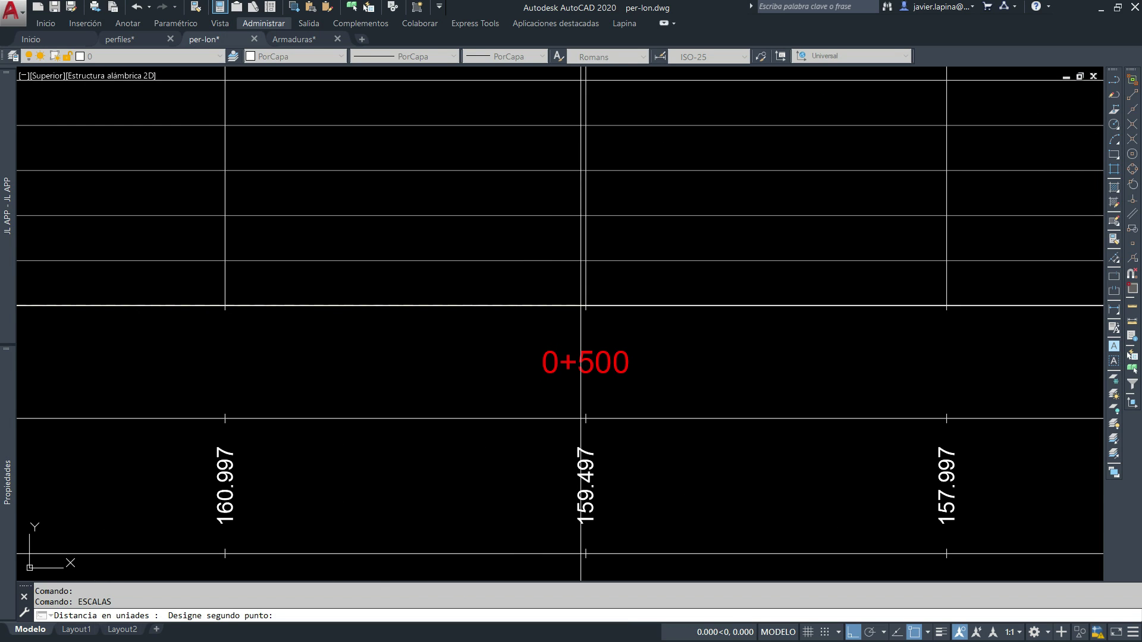
pyautogui.click(585, 305)
pyautogui.scroll(-6, 552, 362)
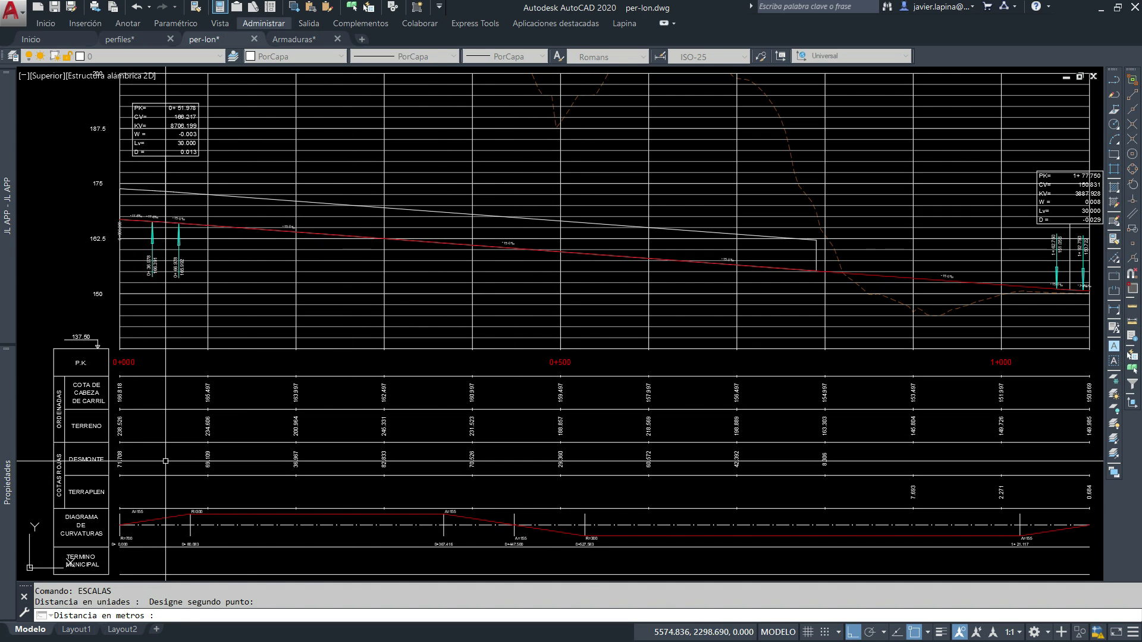
pyautogui.write('500')
pyautogui.press('Return')
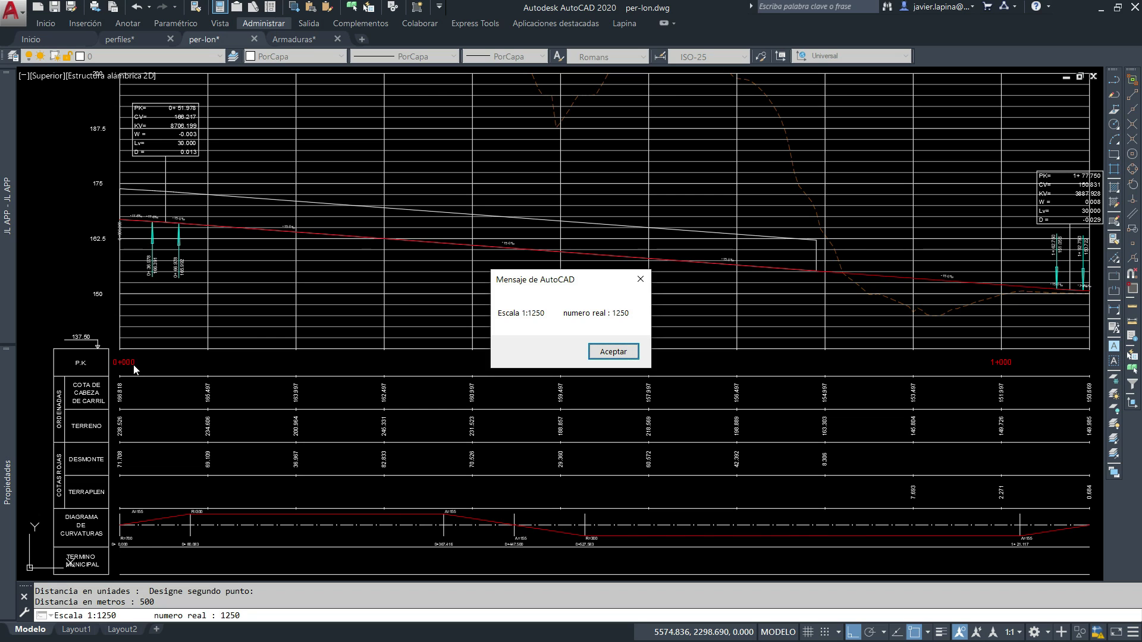
pyautogui.click(613, 352)
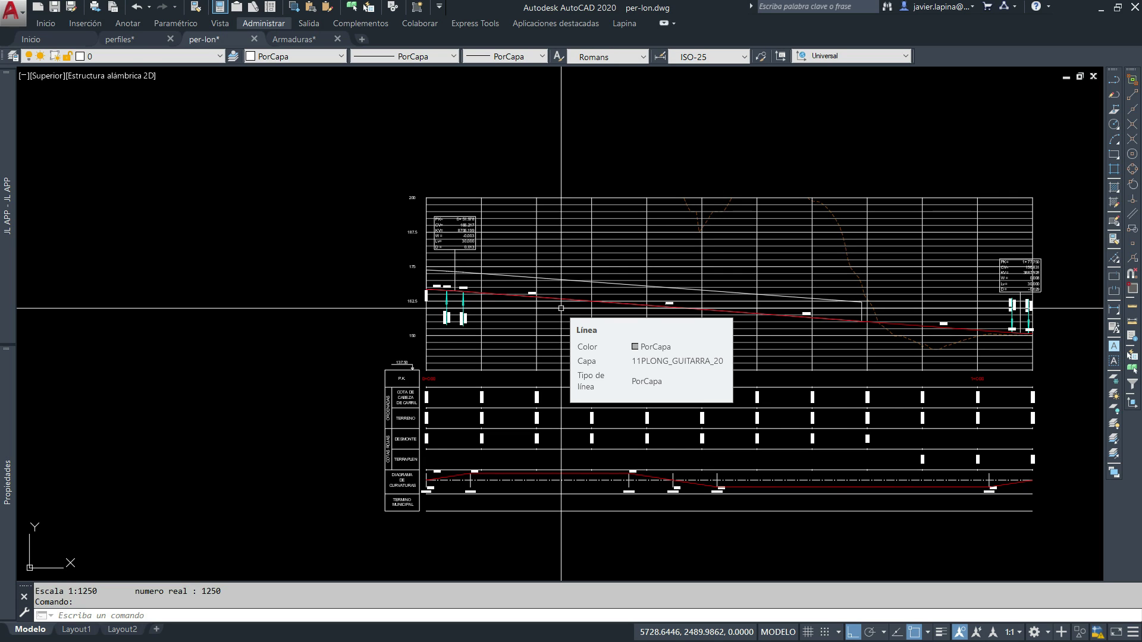
# Run EIE between elevation lines 150 and 175, enter 25 m, and accept 1:250.
pyautogui.write('eie')
pyautogui.press('Return')
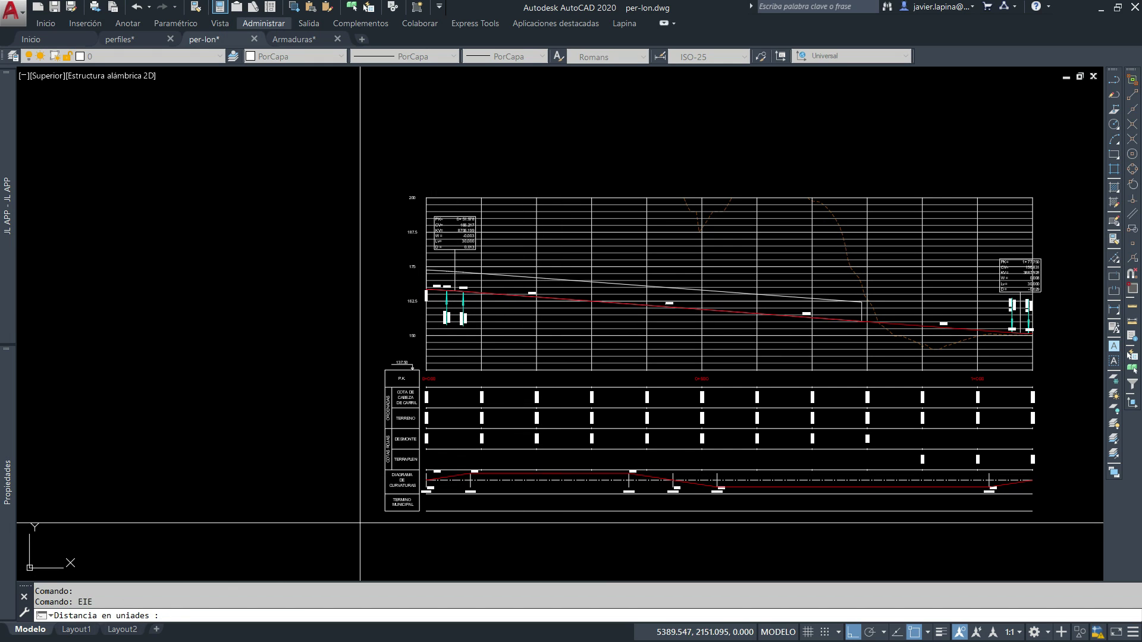
pyautogui.scroll(5, 422, 327)
pyautogui.click(435, 355)
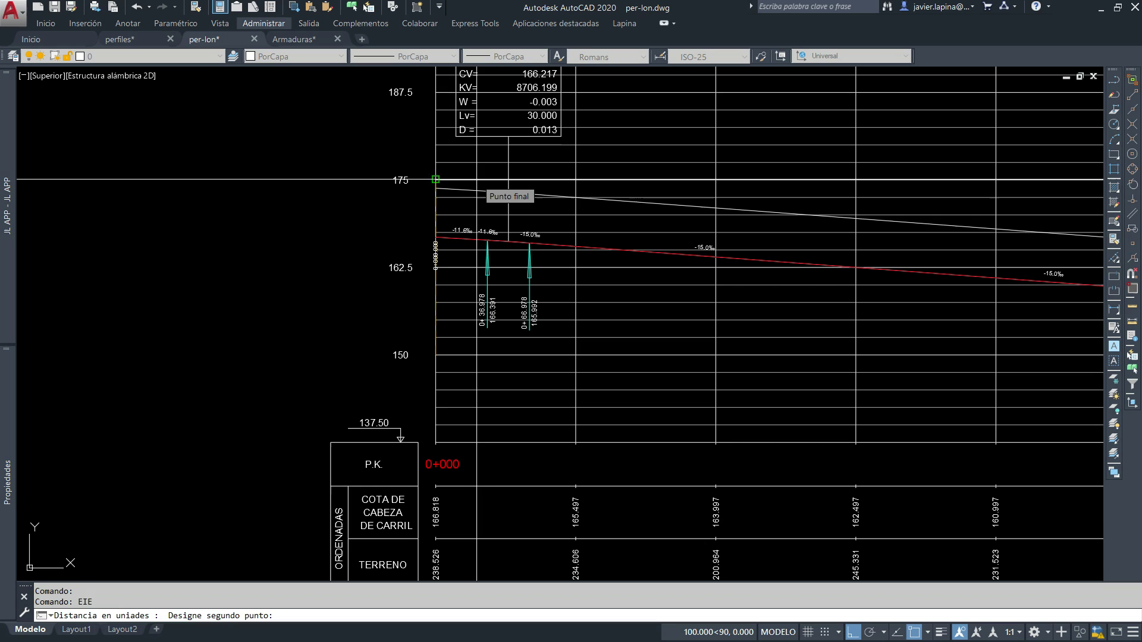
pyautogui.click(436, 179)
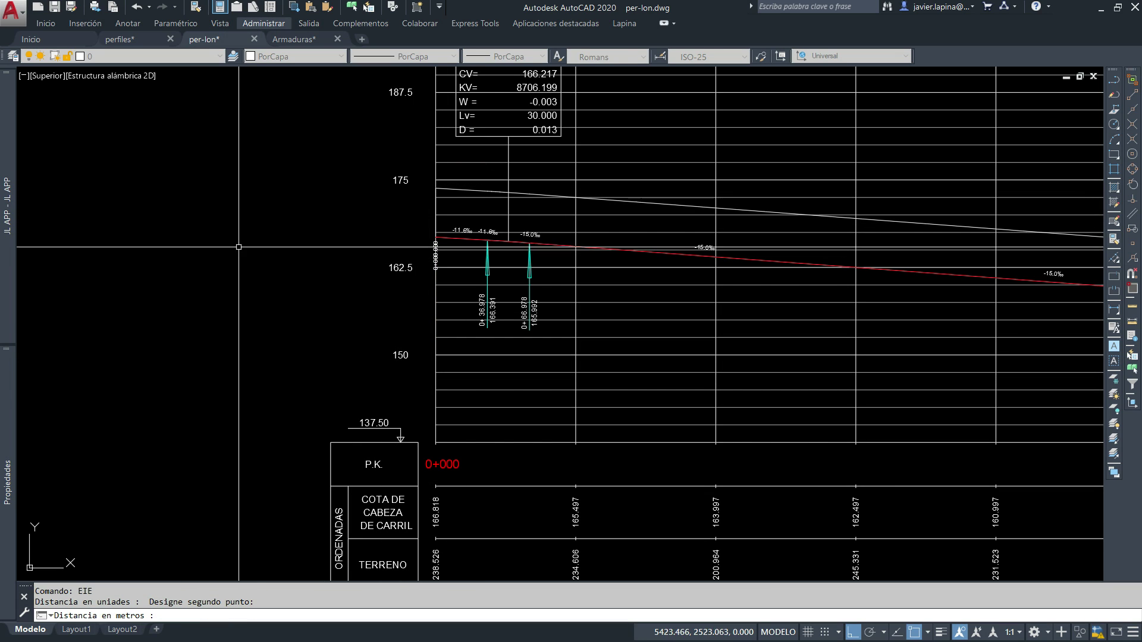
pyautogui.write('25')
pyautogui.press('Return')
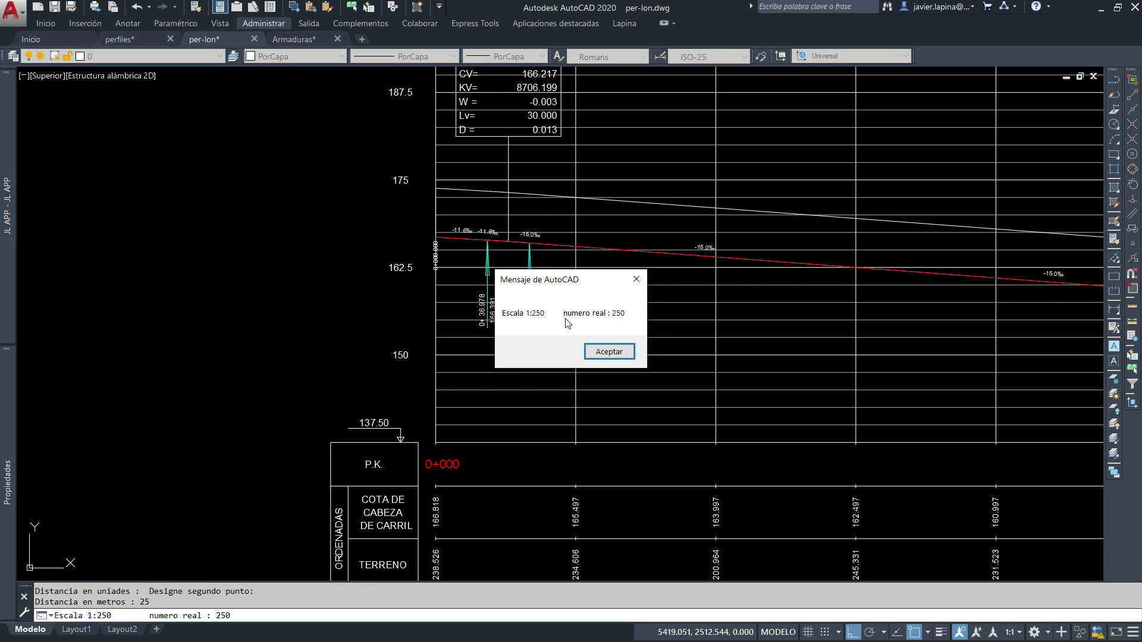
pyautogui.click(609, 351)
pyautogui.scroll(-5, 470, 324)
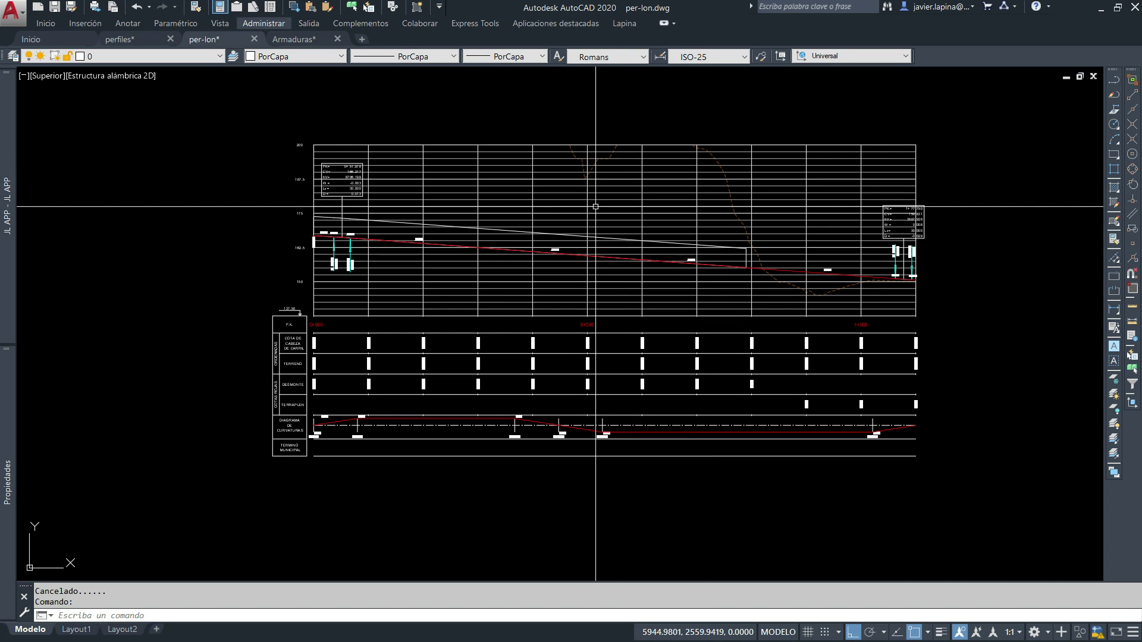
# Reopen ESCALAS and choose the ESCALAR (actual/nueva) rescale option.
pyautogui.write('ESCALAS')
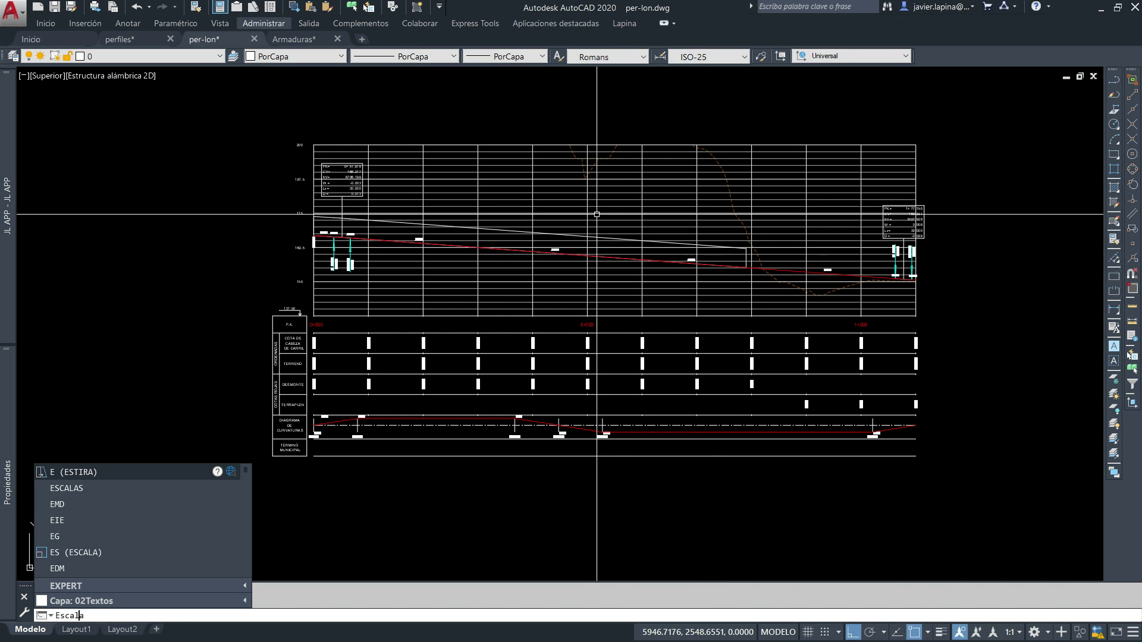
pyautogui.press('Return')
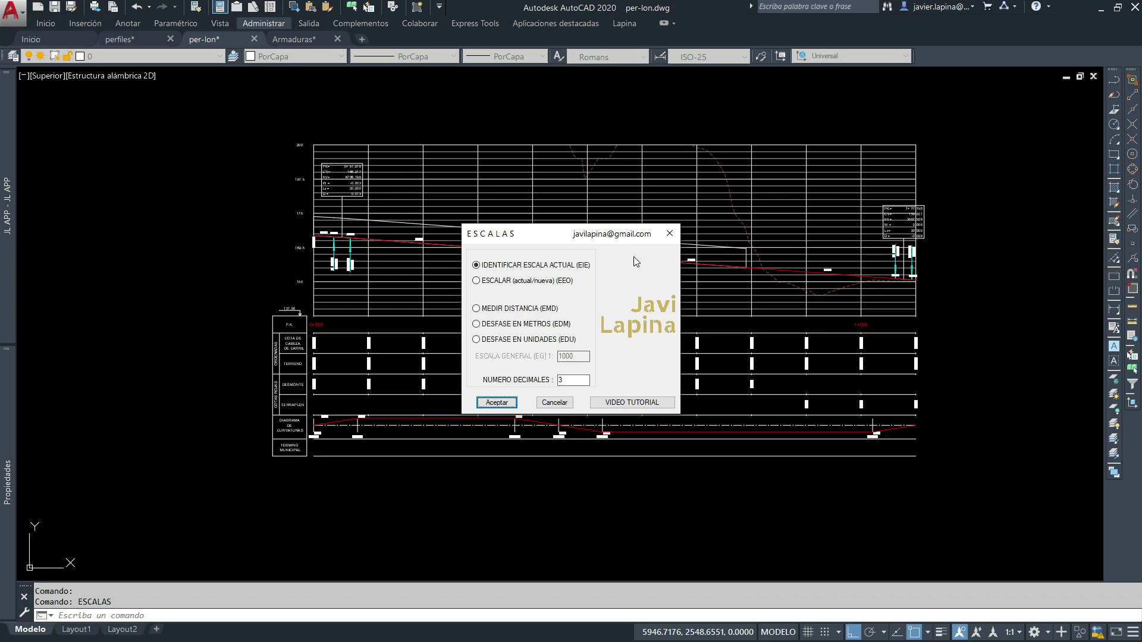
pyautogui.click(506, 282)
pyautogui.press('Return')
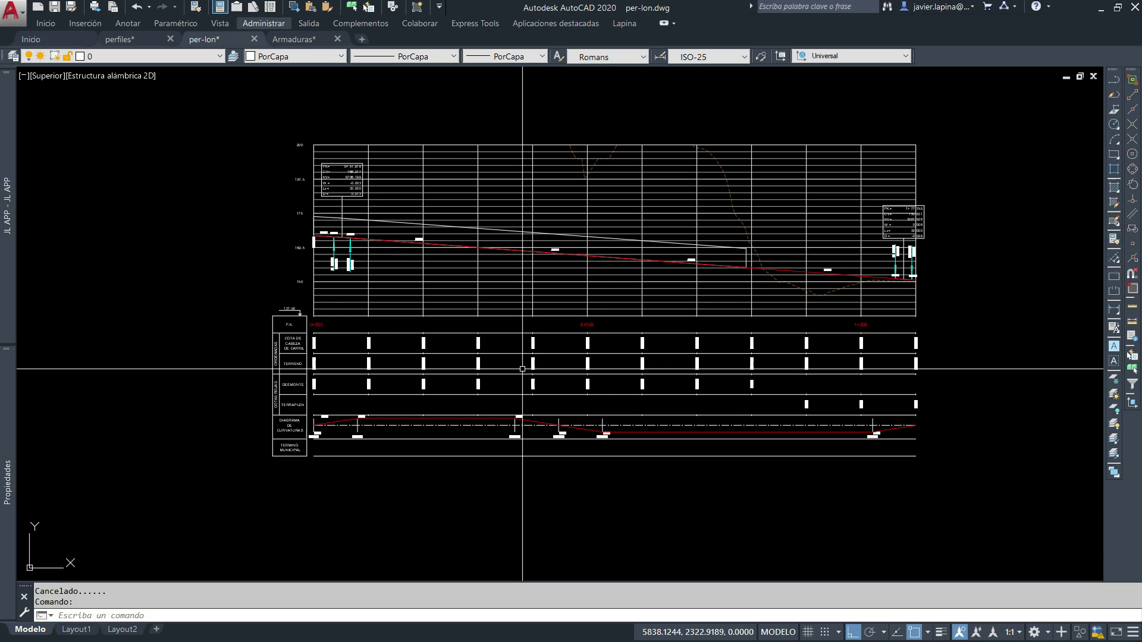
# Run EEO from scale 1250 to 5000 and window-select the whole profile.
pyautogui.write('EEO')
pyautogui.press('Return')
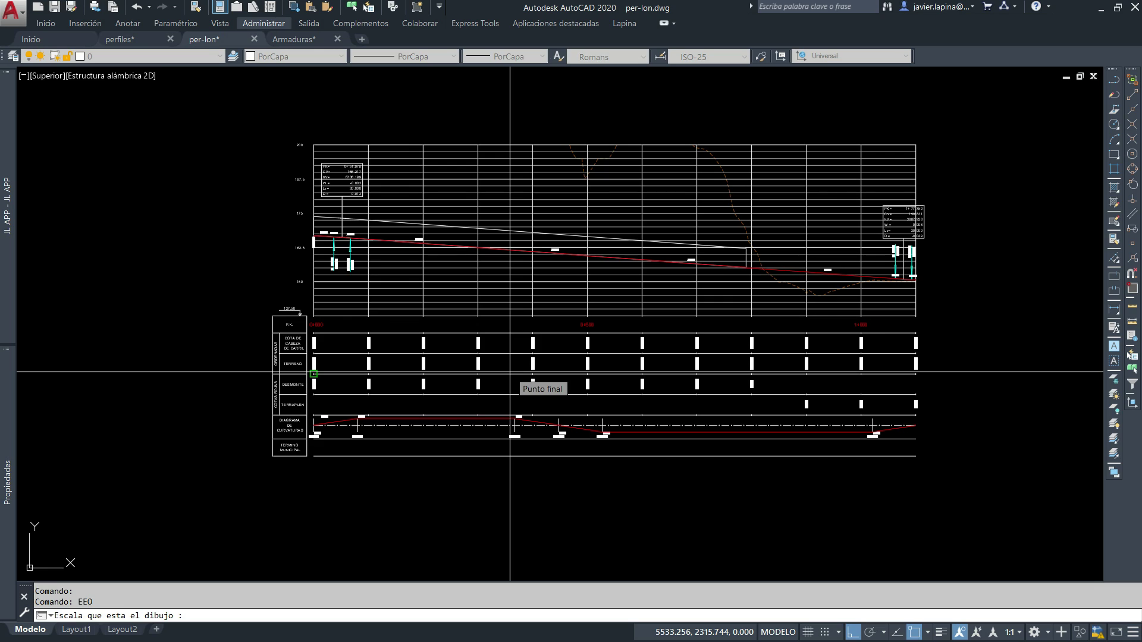
pyautogui.write('1250')
pyautogui.press('Return')
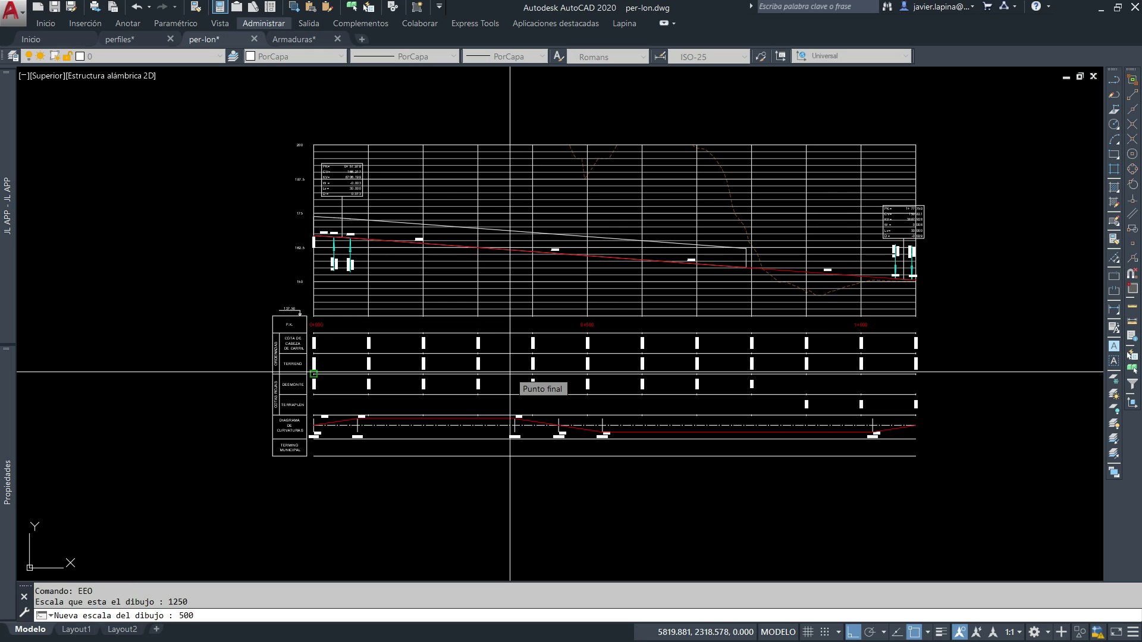
pyautogui.write('0')
pyautogui.press('Return')
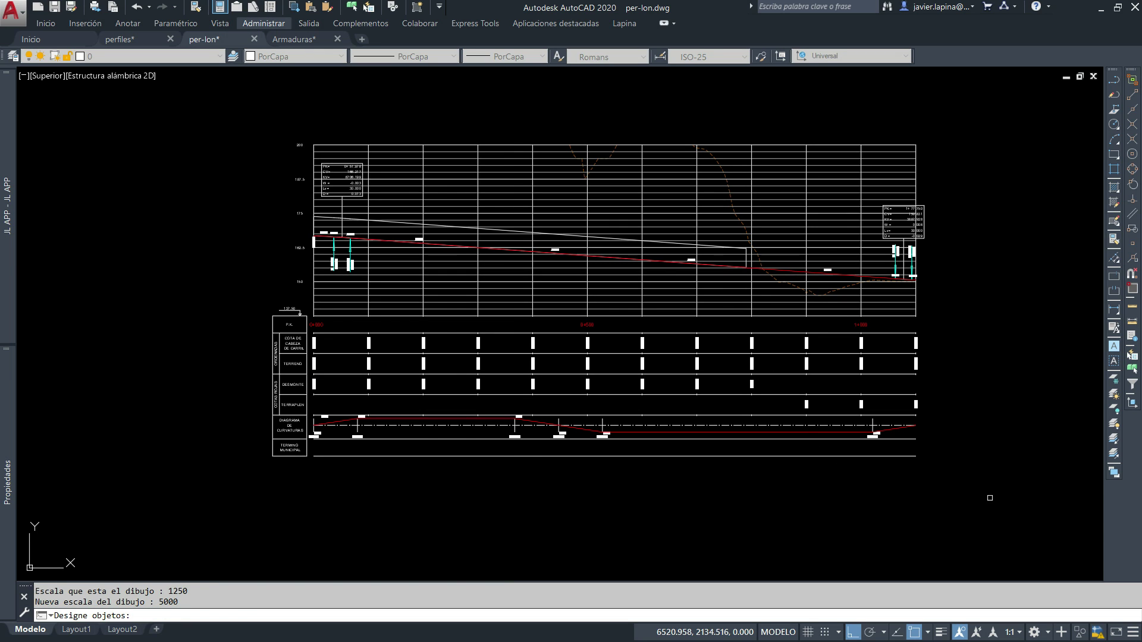
pyautogui.click(990, 497)
pyautogui.click(248, 113)
# Confirm the 216 selected objects and pick the rescale base point.
pyautogui.press('Return')
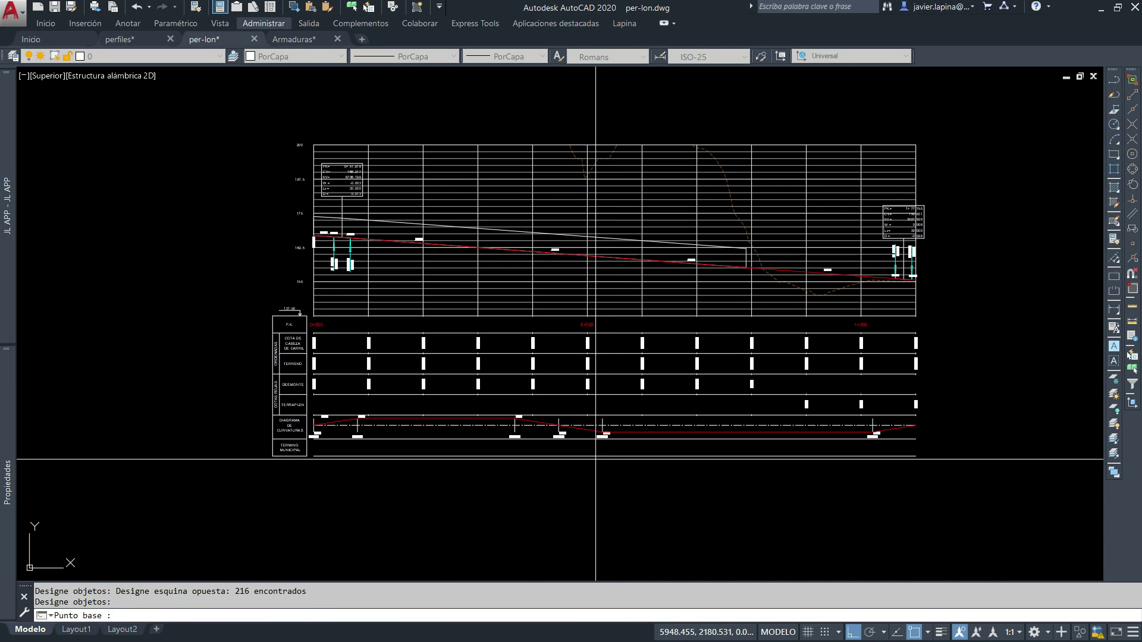
pyautogui.click(596, 459)
pyautogui.scroll(8, 606, 467)
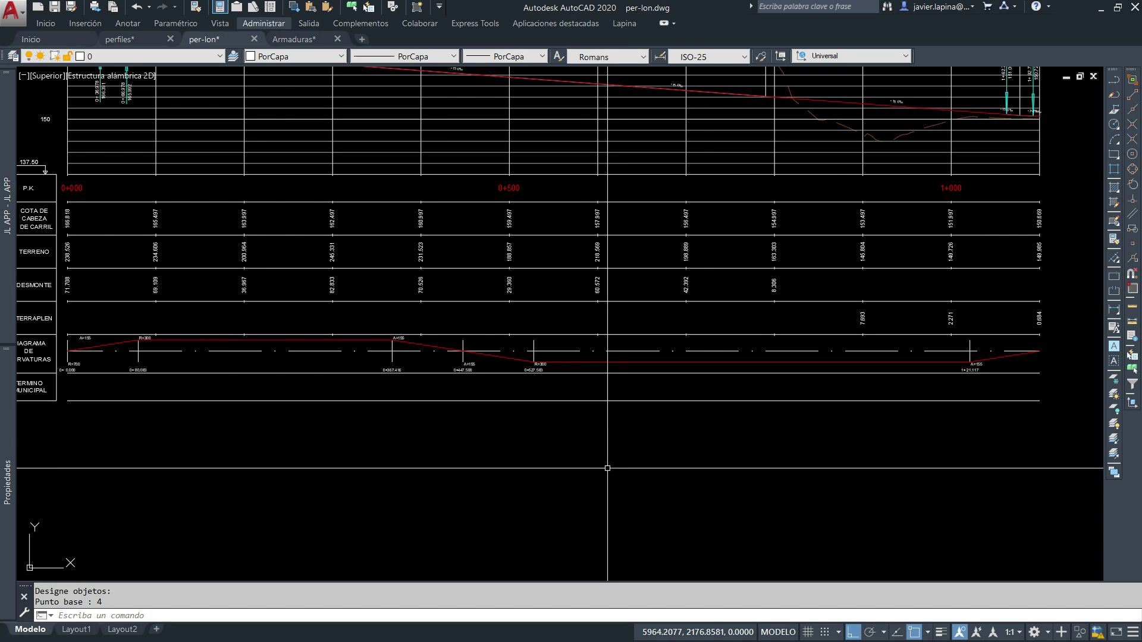
pyautogui.scroll(-2, 607, 468)
pyautogui.scroll(2, 263, 331)
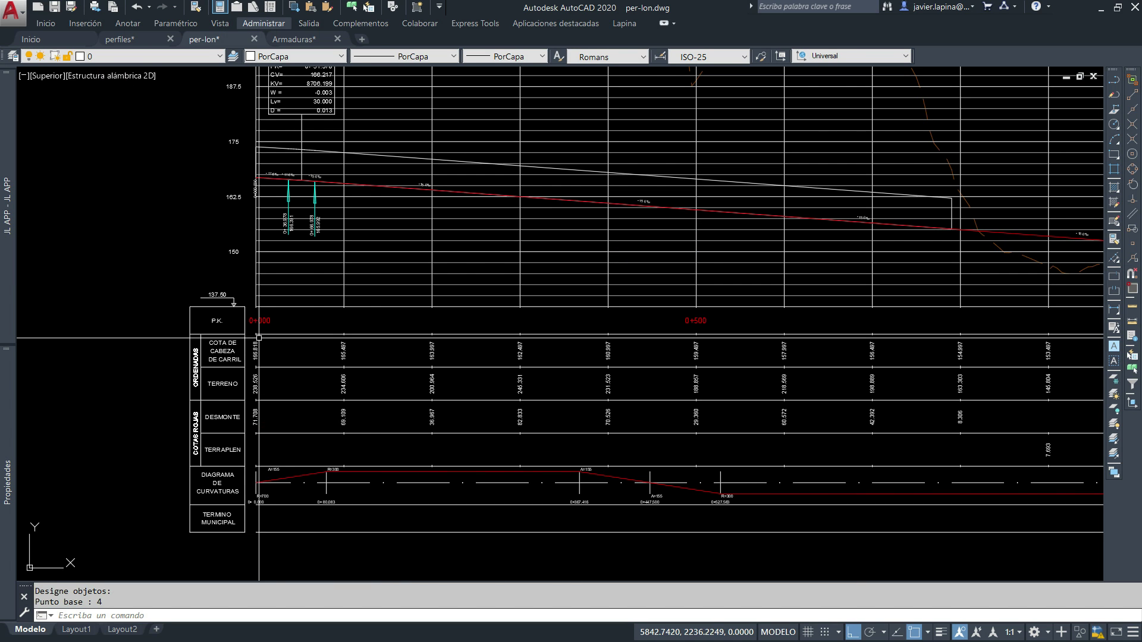
# Run EIE over the 500 m from 0+000 to 0+500, confirming 1:5000 horizontally.
pyautogui.write('eie')
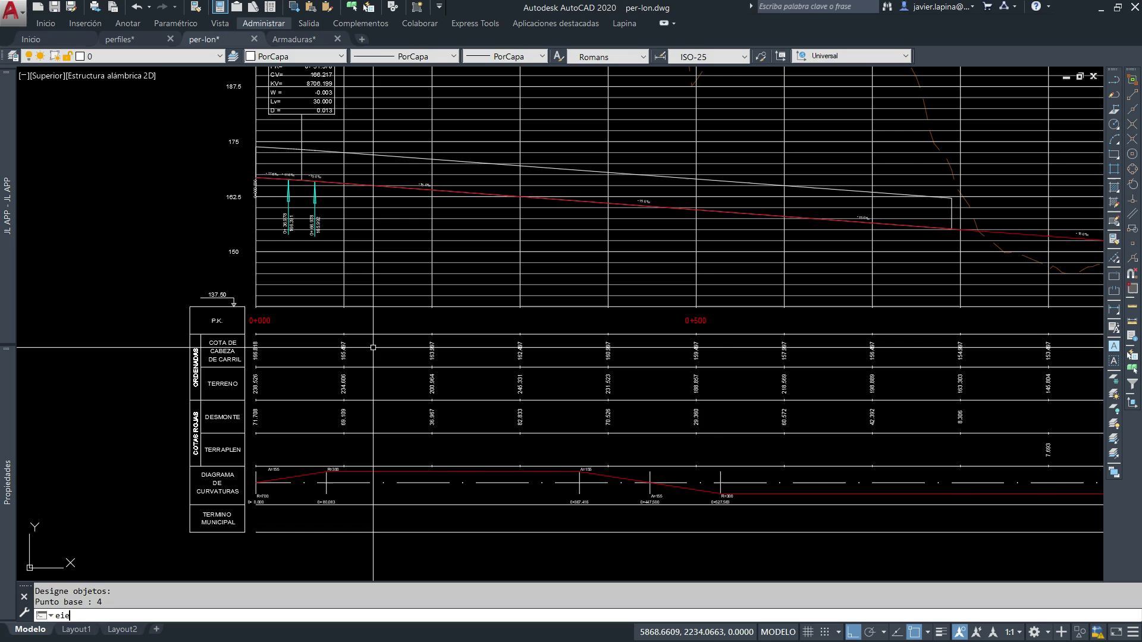
pyautogui.press('Return')
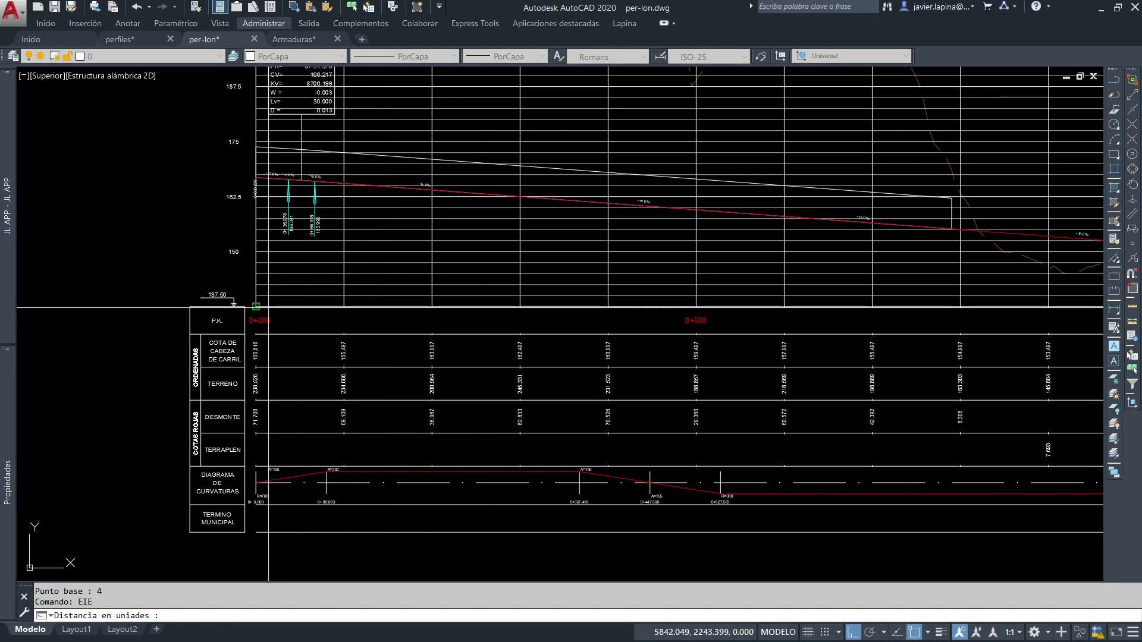
pyautogui.click(256, 307)
pyautogui.click(698, 306)
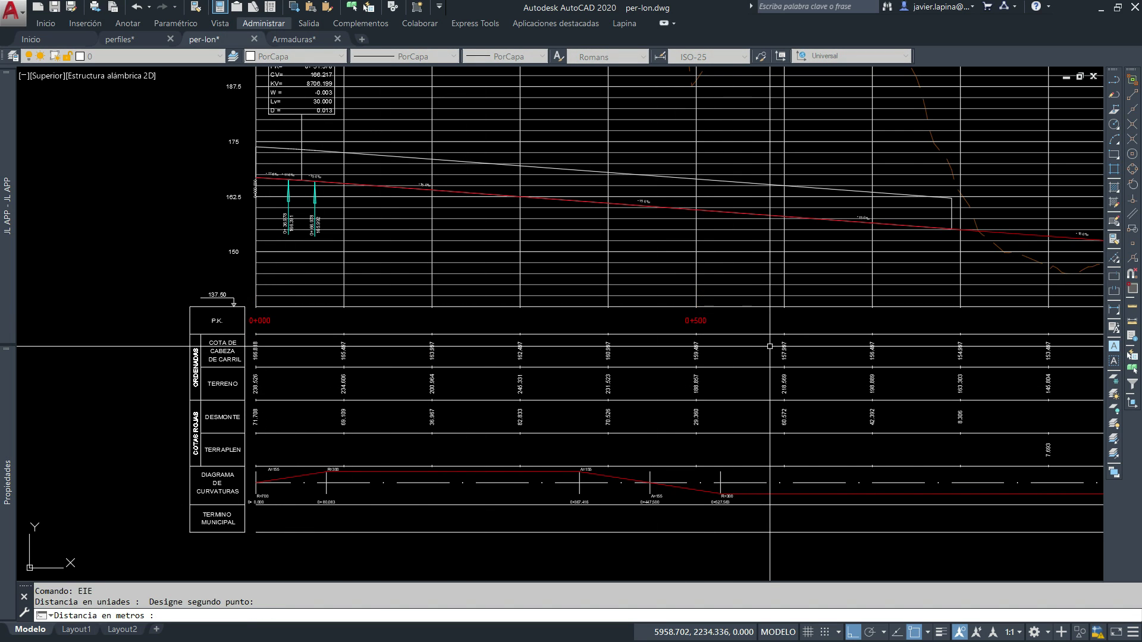
pyautogui.write('500')
pyautogui.press('Return')
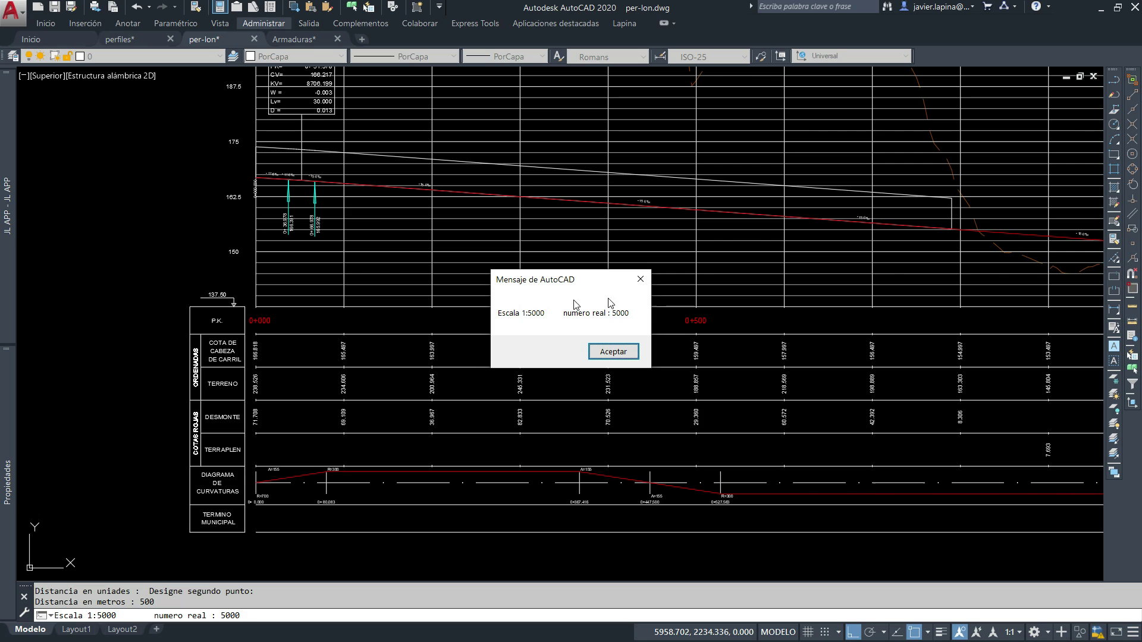
pyautogui.press('Return')
pyautogui.moveTo(424, 327); pyautogui.dragTo(465, 421, button='middle')
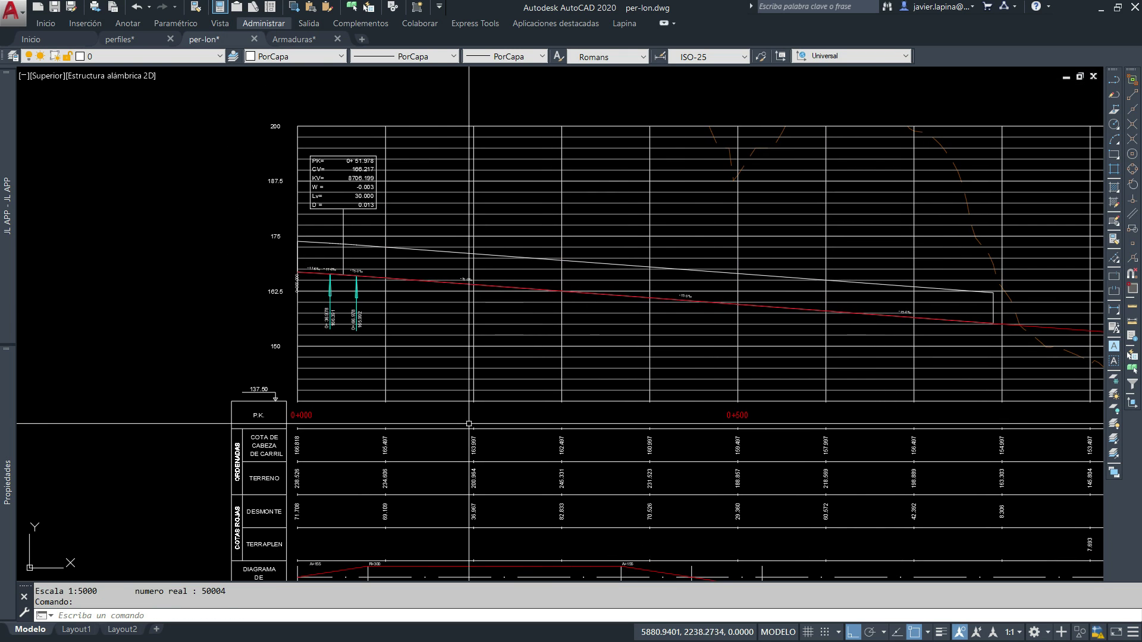
# Run EIE over a 25 m elevation span up to 175, confirming 1:1000 vertically.
pyautogui.write('eie')
pyautogui.press('Return')
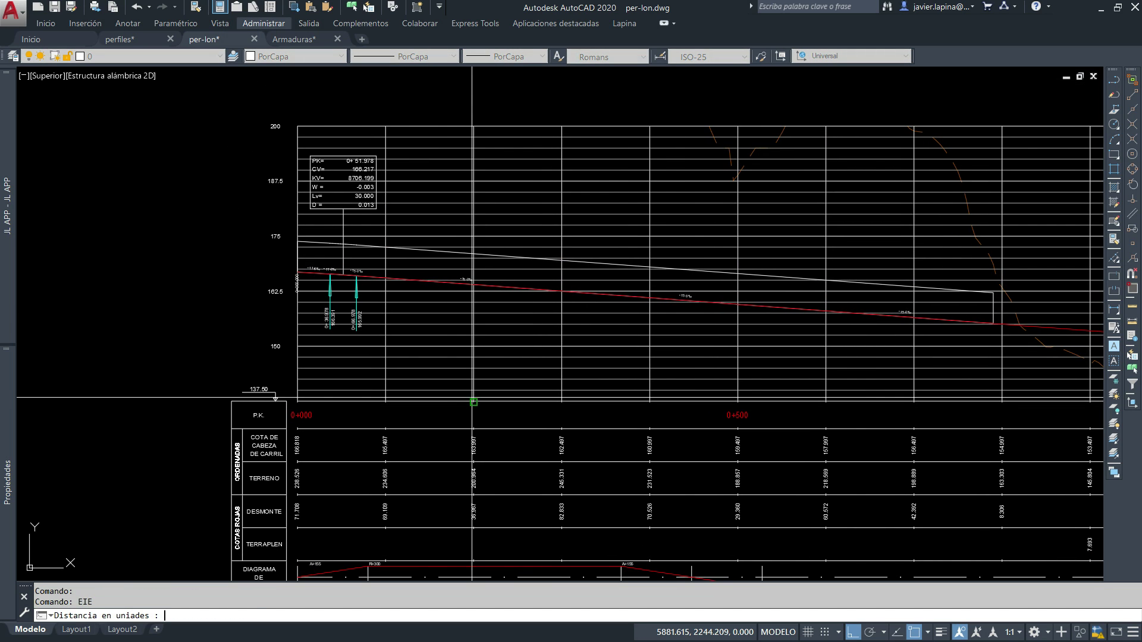
pyautogui.click(316, 346)
pyautogui.scroll(2, 325, 236)
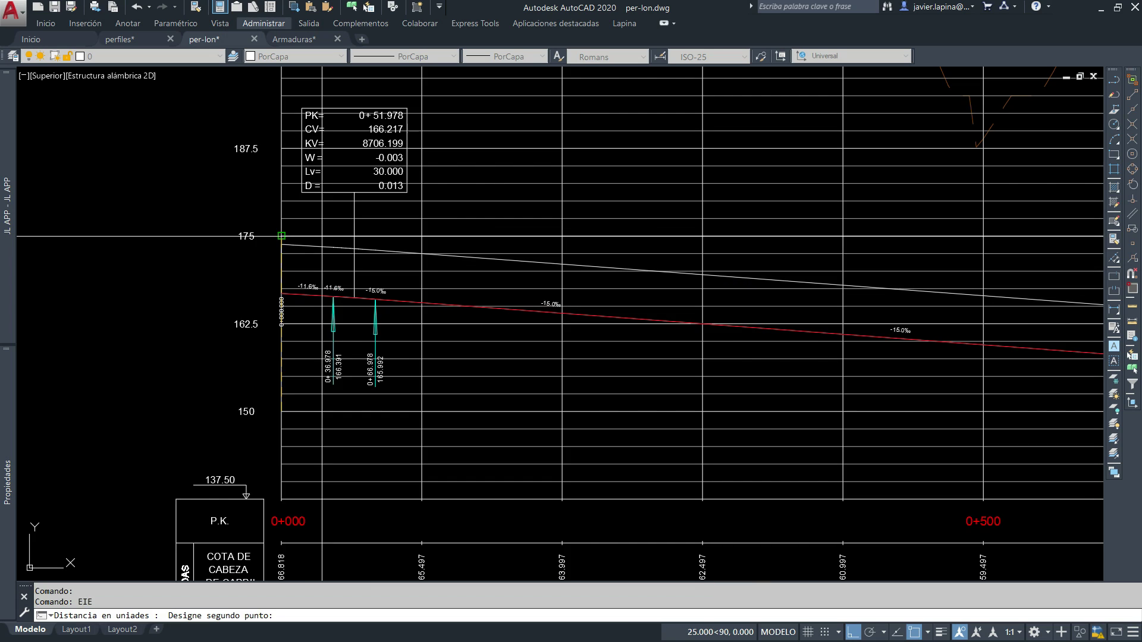
pyautogui.click(322, 236)
pyautogui.write('25')
pyautogui.press('Return')
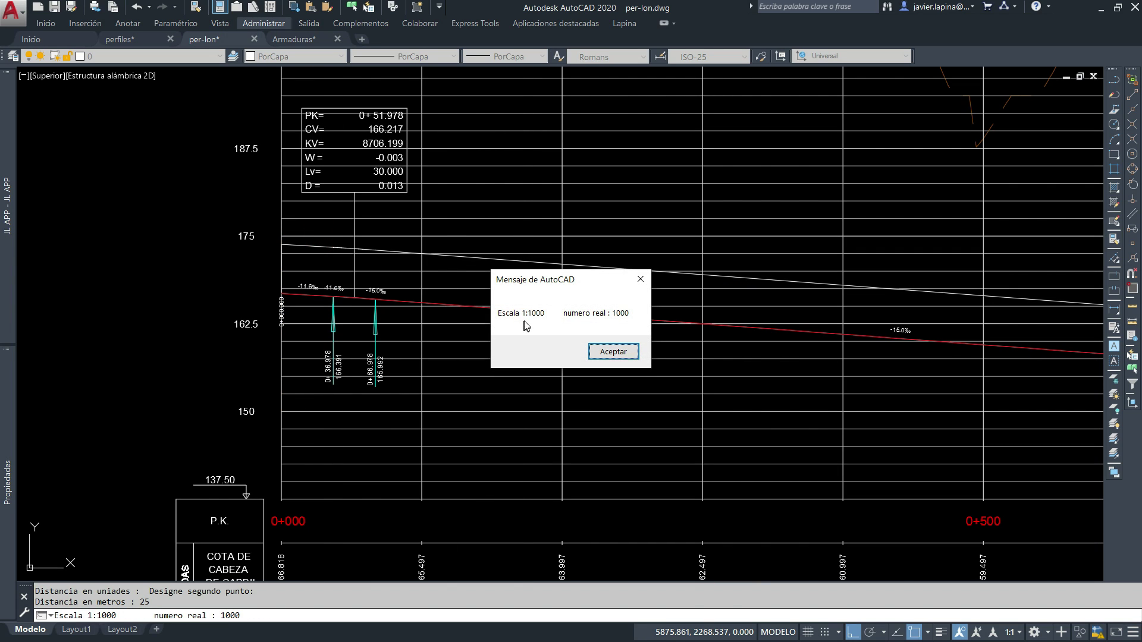
pyautogui.press('Return')
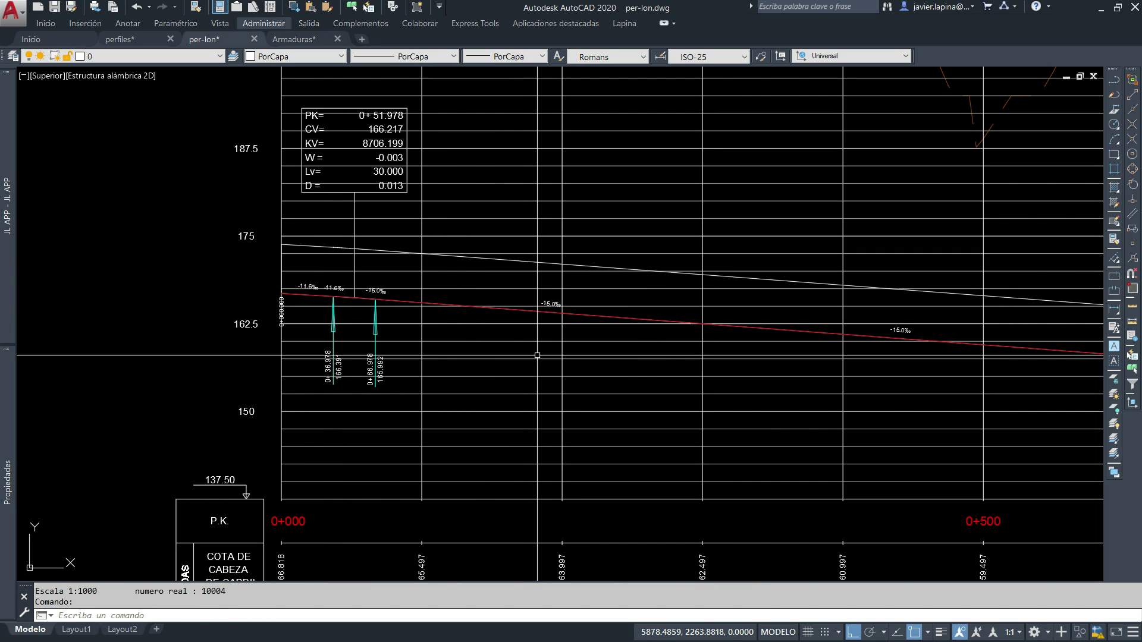
pyautogui.scroll(-5, 537, 360)
pyautogui.moveTo(537, 360)
pyautogui.mouseDown(button='middle')
pyautogui.moveTo(586, 419)
pyautogui.moveTo(513, 331)
pyautogui.mouseUp(button='middle')
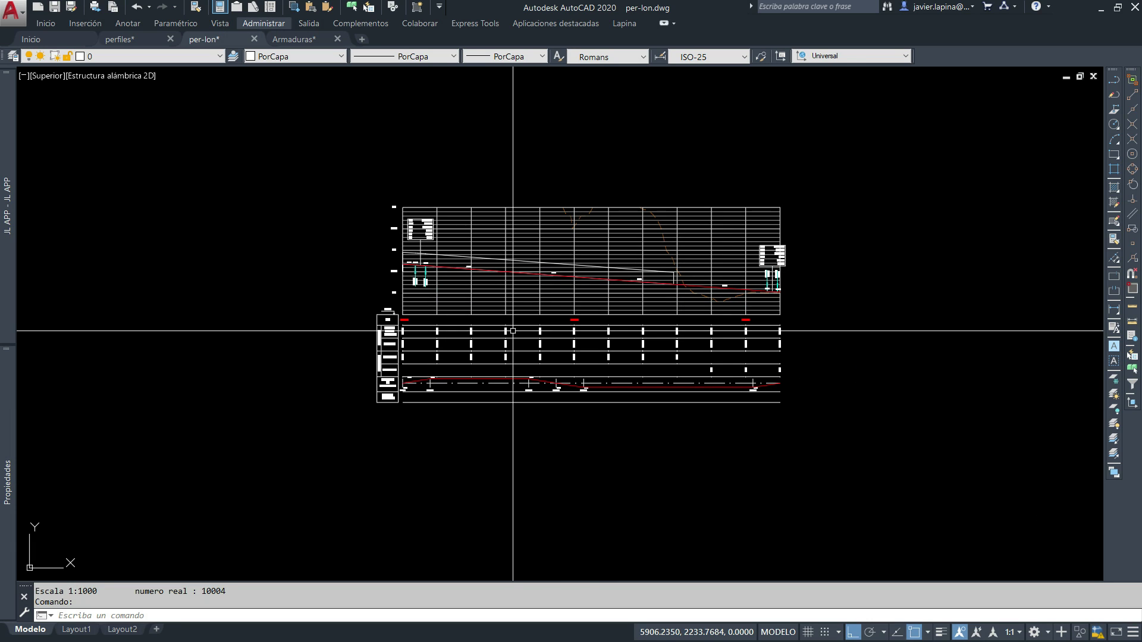
# Start another EIE scale identification and cancel it.
pyautogui.write('EIE')
pyautogui.press('Return')
pyautogui.scroll(-1, 512, 331)
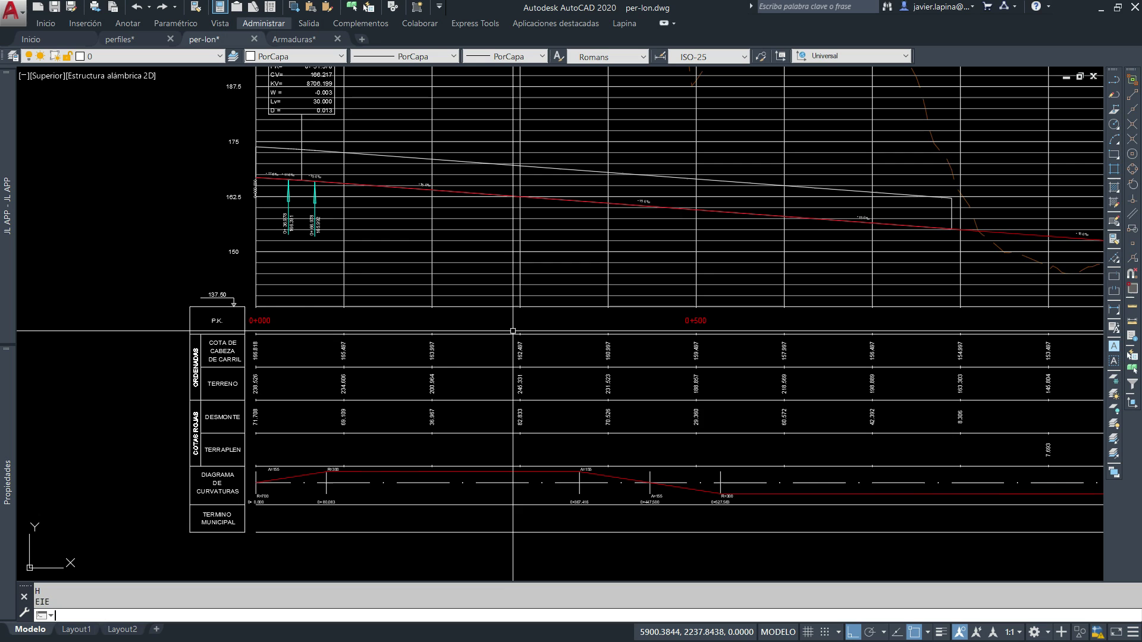
pyautogui.scroll(-5, 464, 301)
pyautogui.moveTo(464, 301)
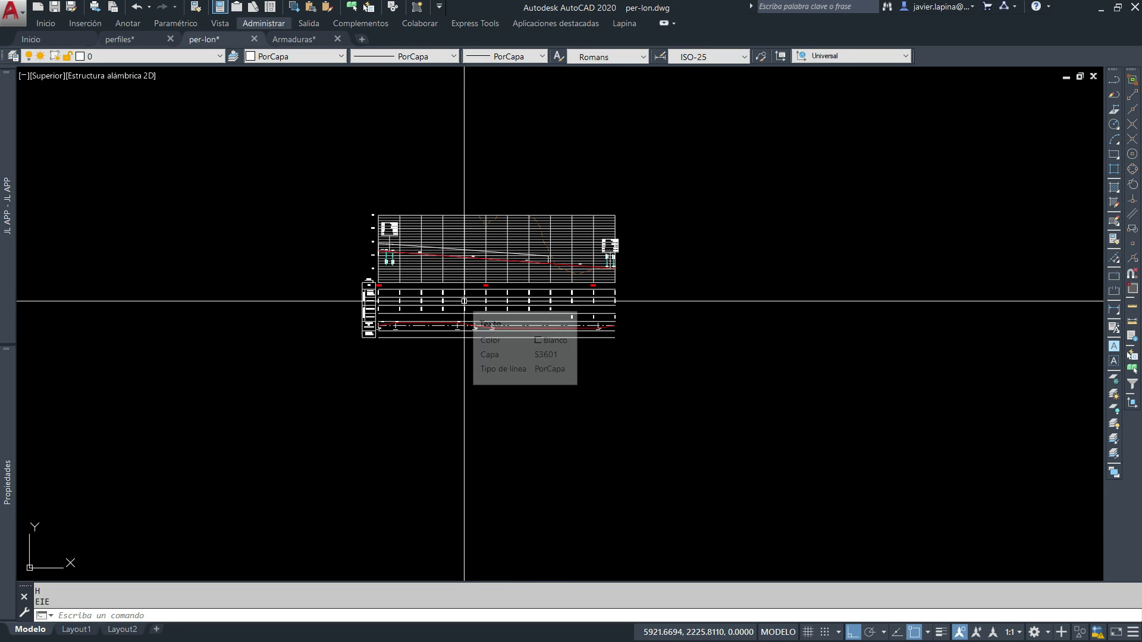
pyautogui.press('Escape')
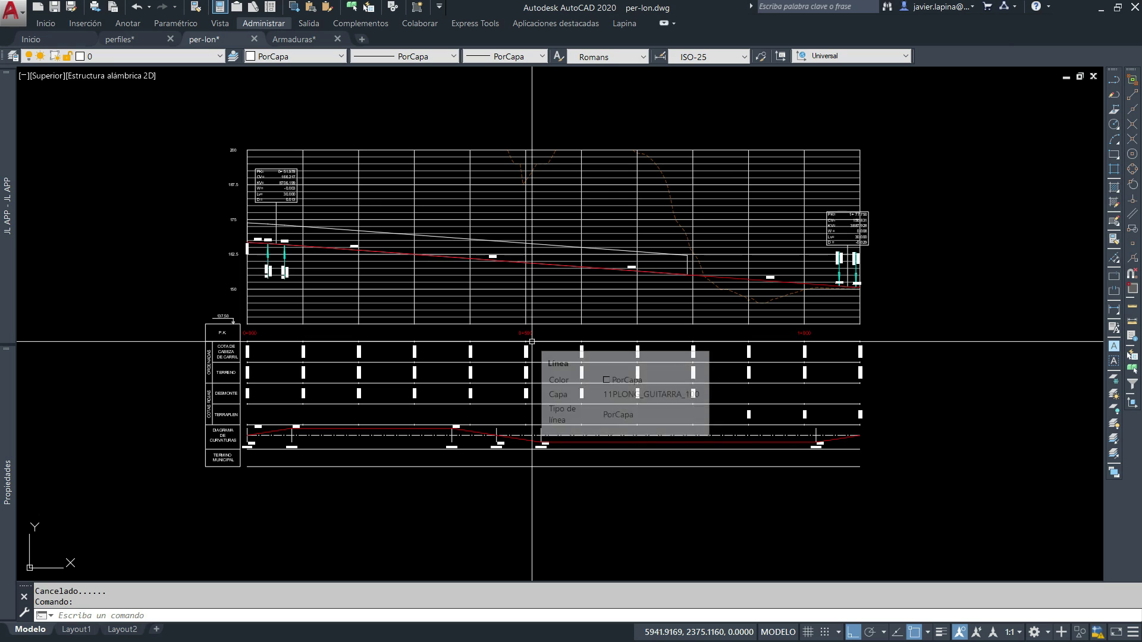
pyautogui.moveTo(532, 342)
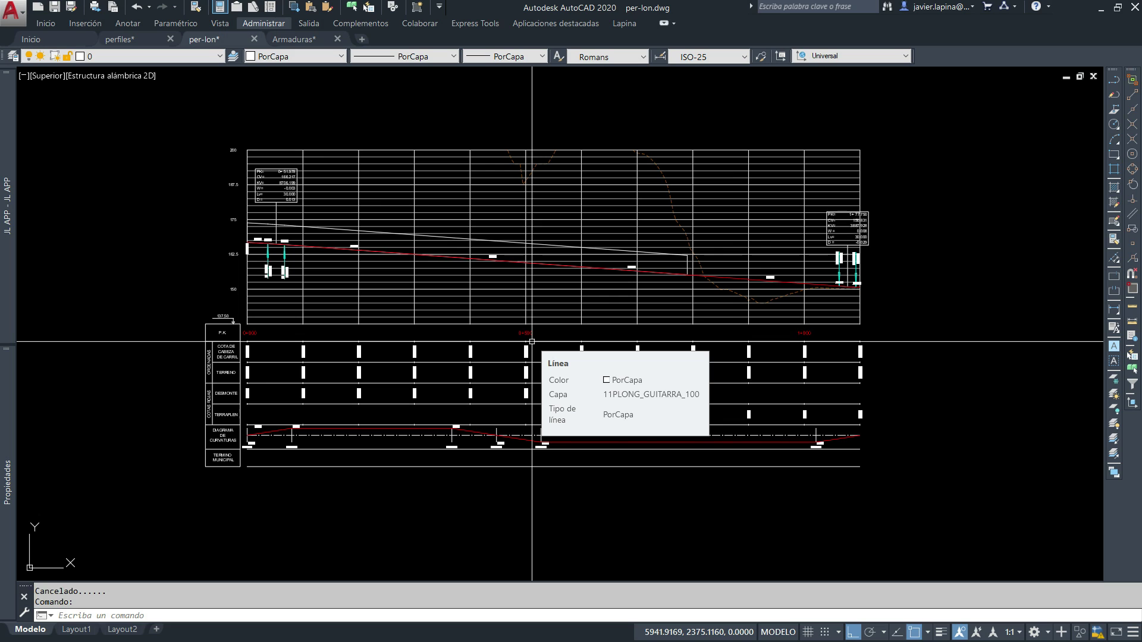
# Choose MEDIR DISTANCIA (EMD) in ESCALAS with general scale 1250 and accept.
pyautogui.write('escalas')
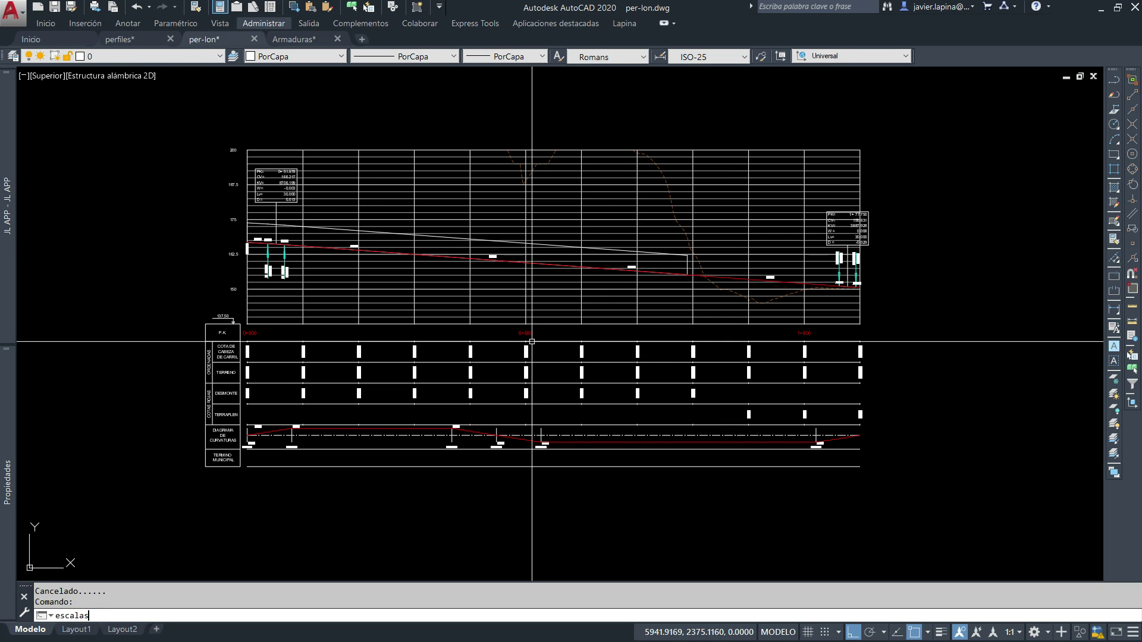
pyautogui.press('Return')
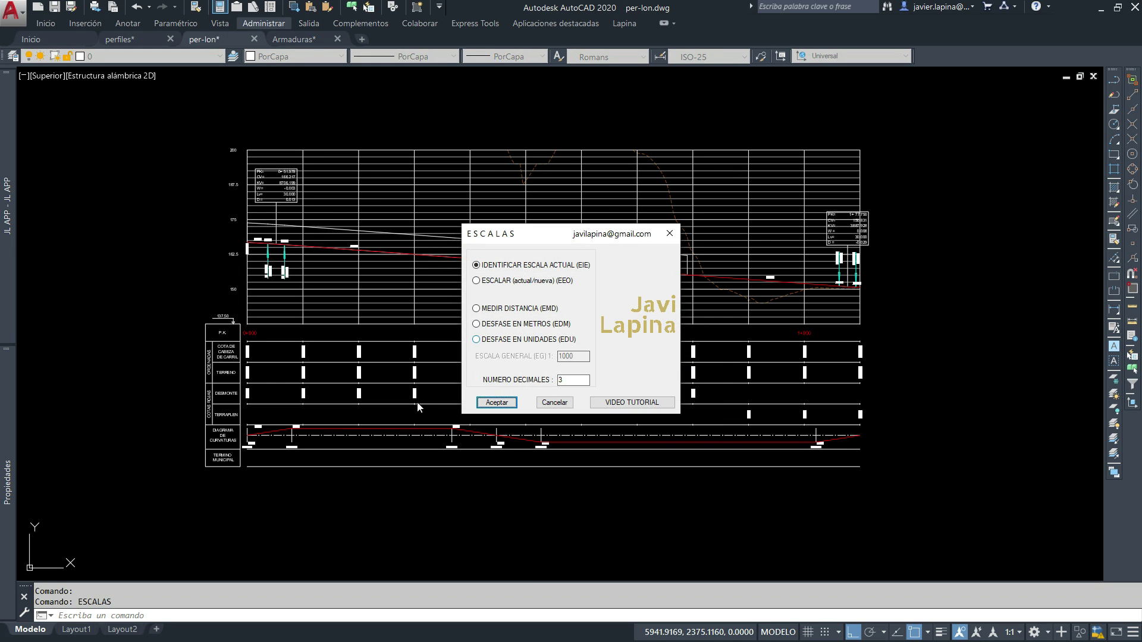
pyautogui.click(488, 309)
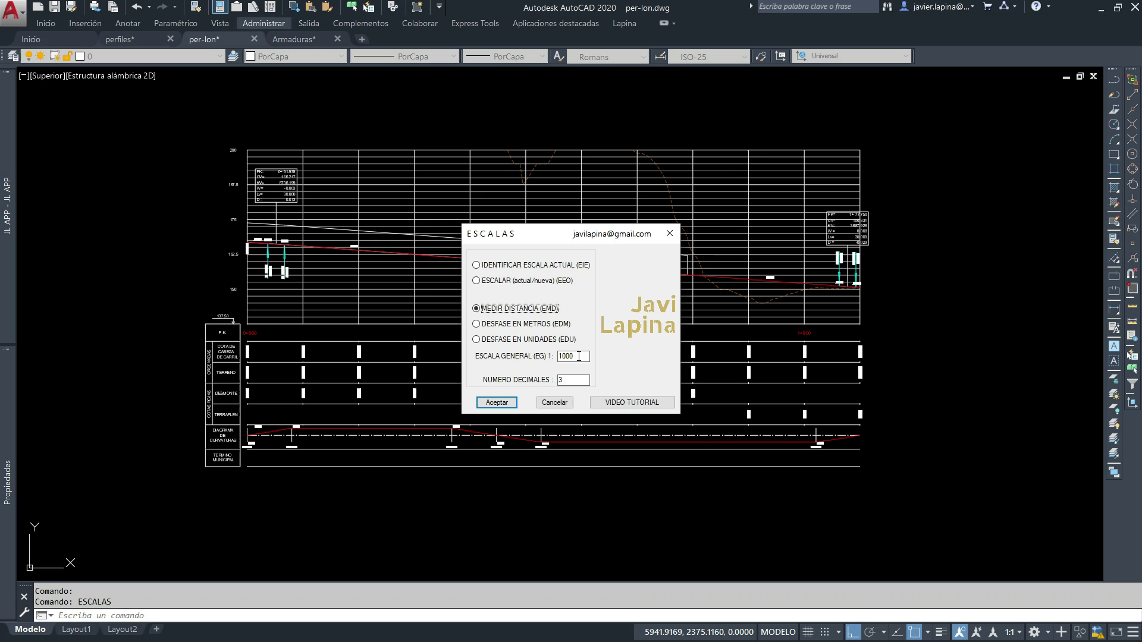
pyautogui.doubleClick(579, 356)
pyautogui.write('125')
pyautogui.click(497, 403)
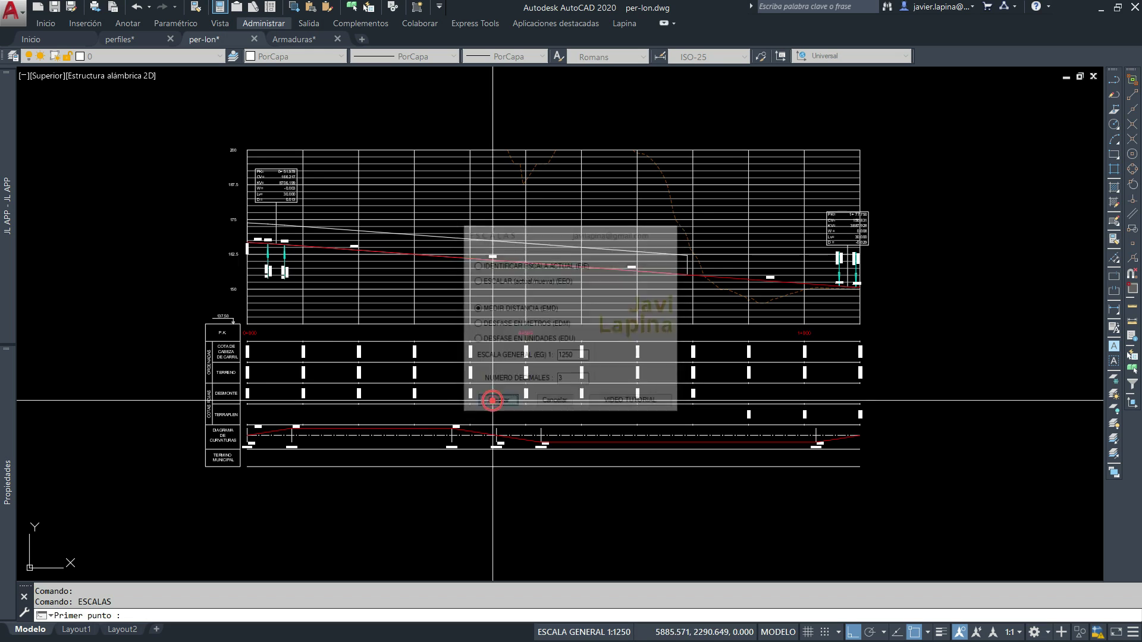
# Measure from 0+000 to 0+500, getting 500 m = 400 drawing units.
pyautogui.scroll(2, 357, 327)
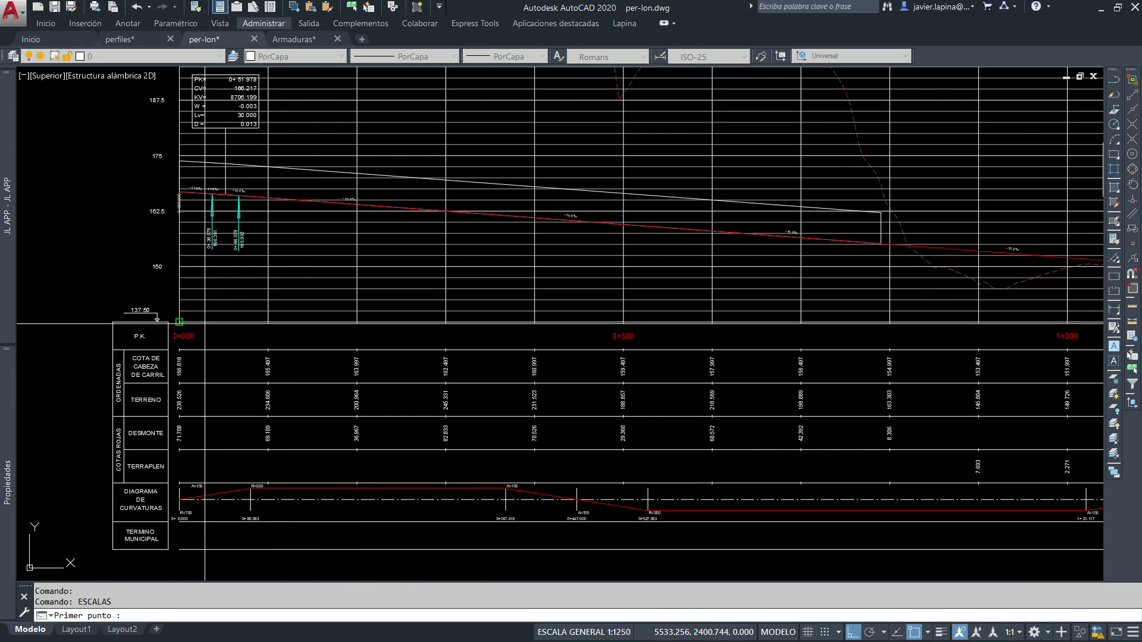
pyautogui.click(203, 323)
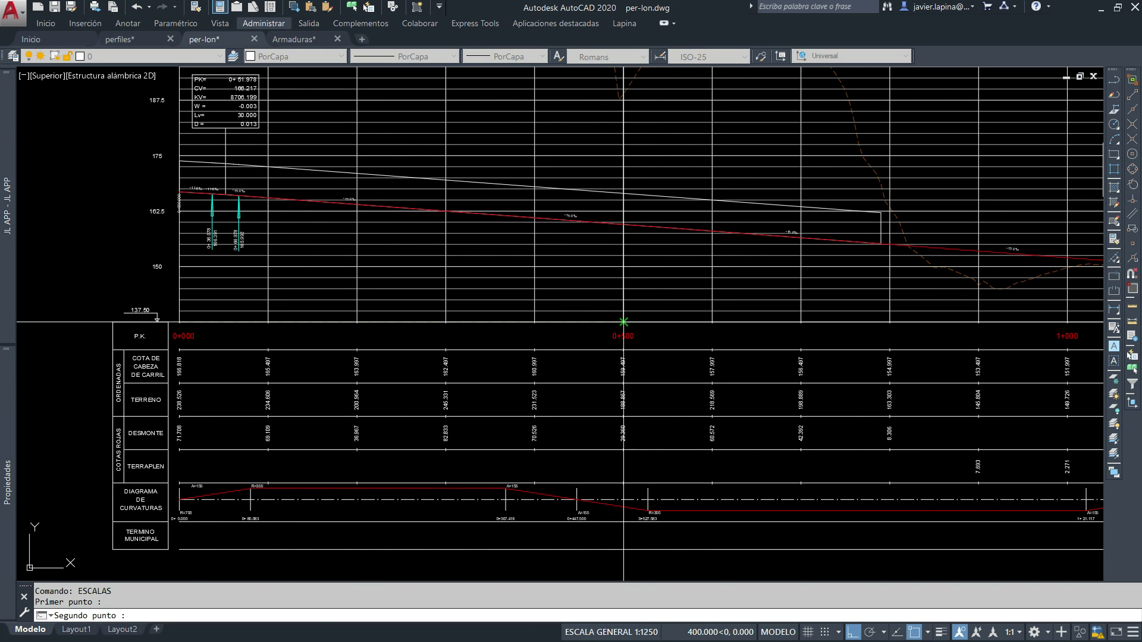
pyautogui.click(627, 324)
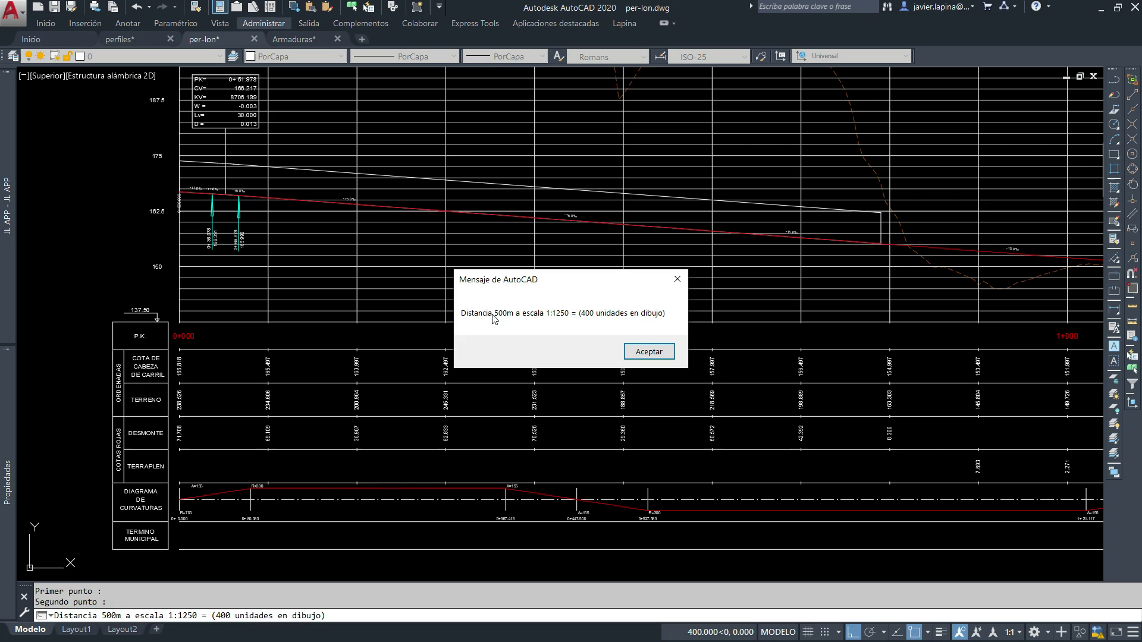
pyautogui.press('Escape')
pyautogui.press('Escape')
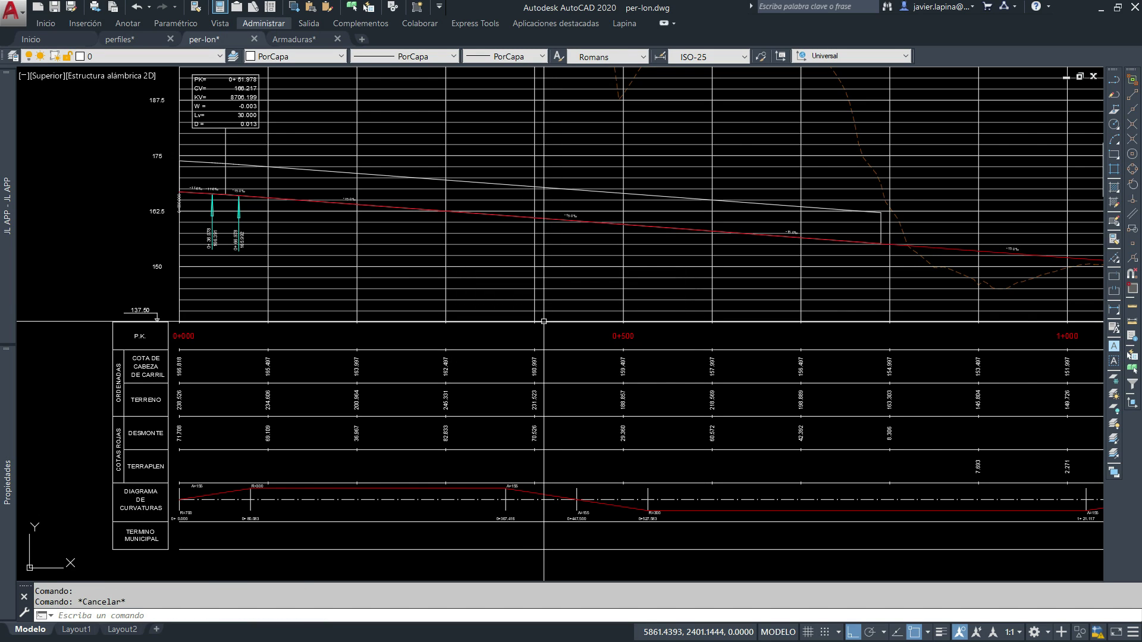
# Measure the 800 m span from chainage 0+000 at scale 1:1250.
pyautogui.write('e')
pyautogui.press('Return')
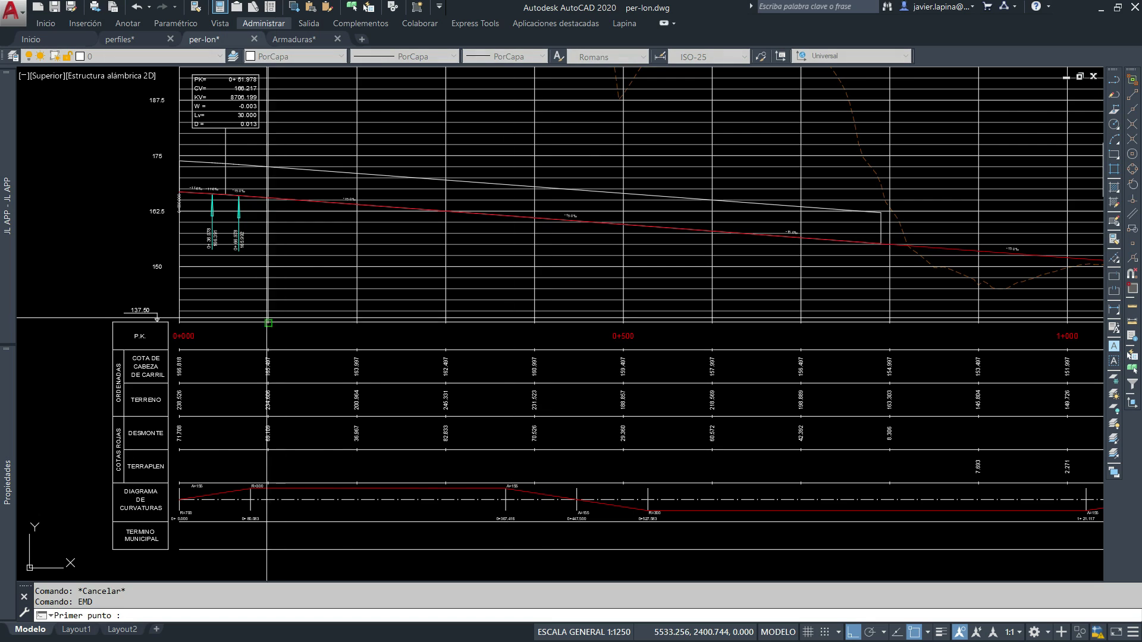
pyautogui.click(179, 322)
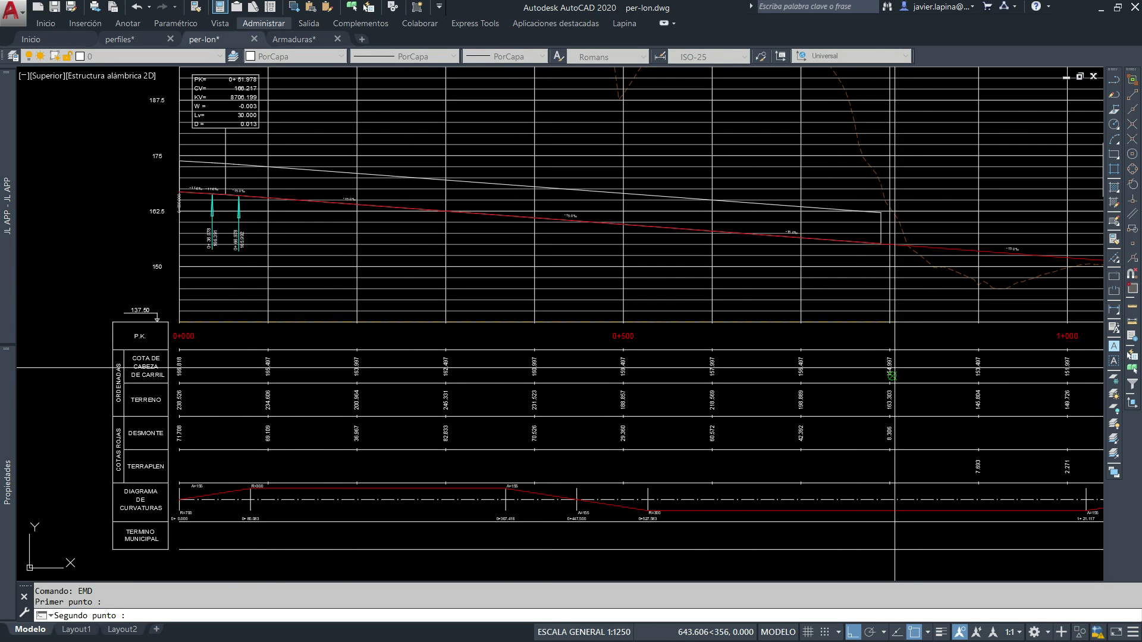
pyautogui.click(889, 321)
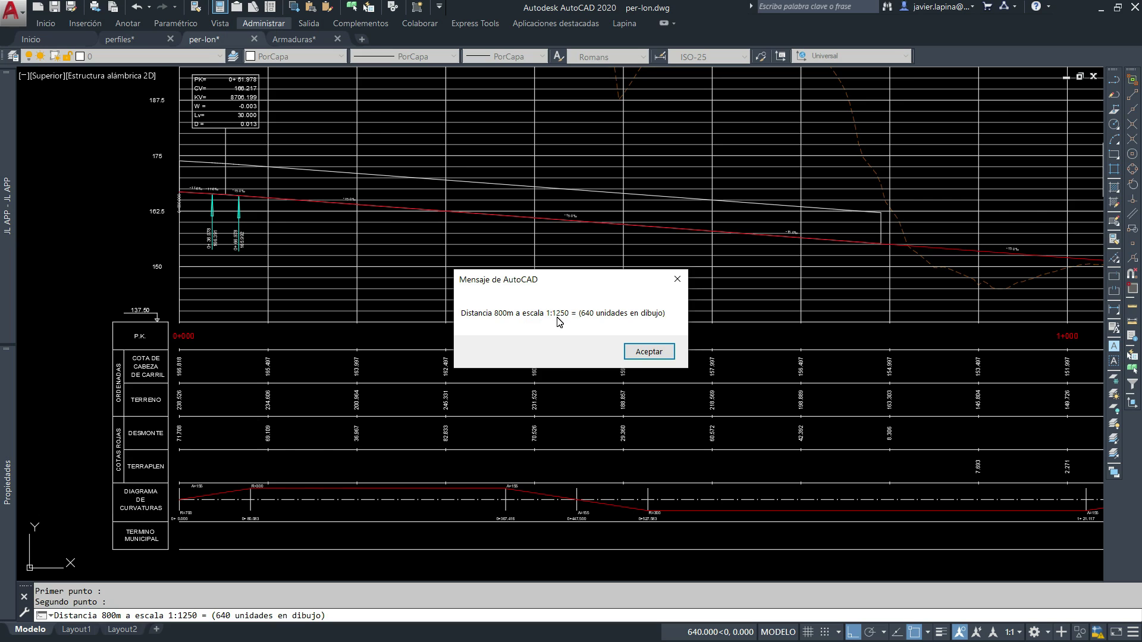
pyautogui.press('Return')
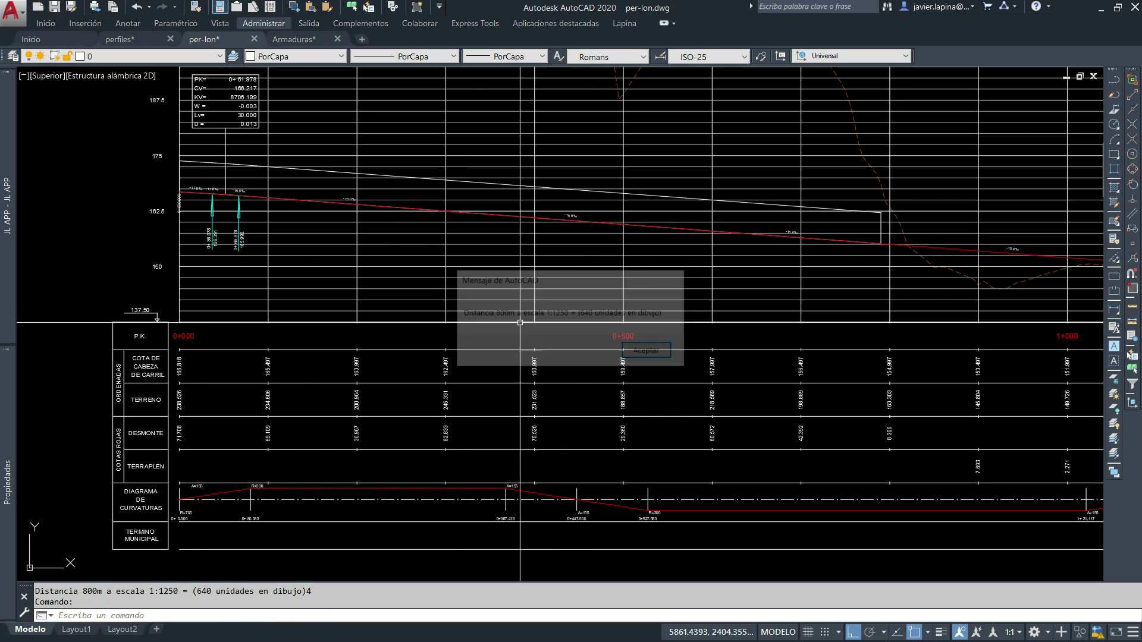
# Verify the same span with DIST, which returns 640.0008 units.
pyautogui.write('dws')
pyautogui.press('Return')
pyautogui.press('Escape')
pyautogui.press('Escape')
pyautogui.write('dist')
pyautogui.press('Return')
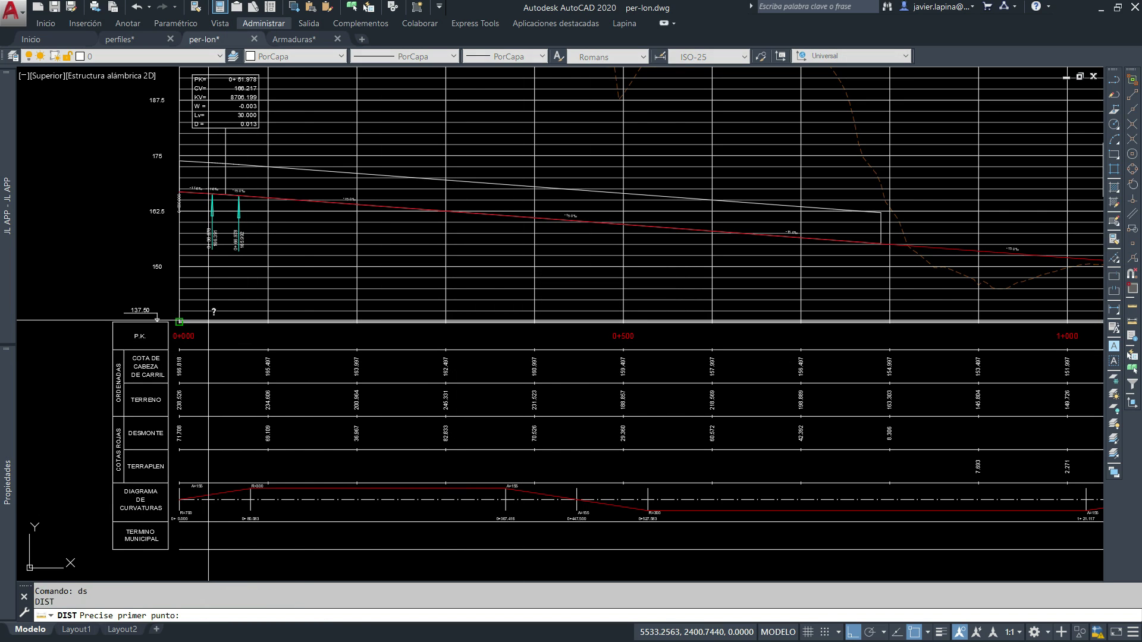
pyautogui.click(209, 322)
pyautogui.click(889, 325)
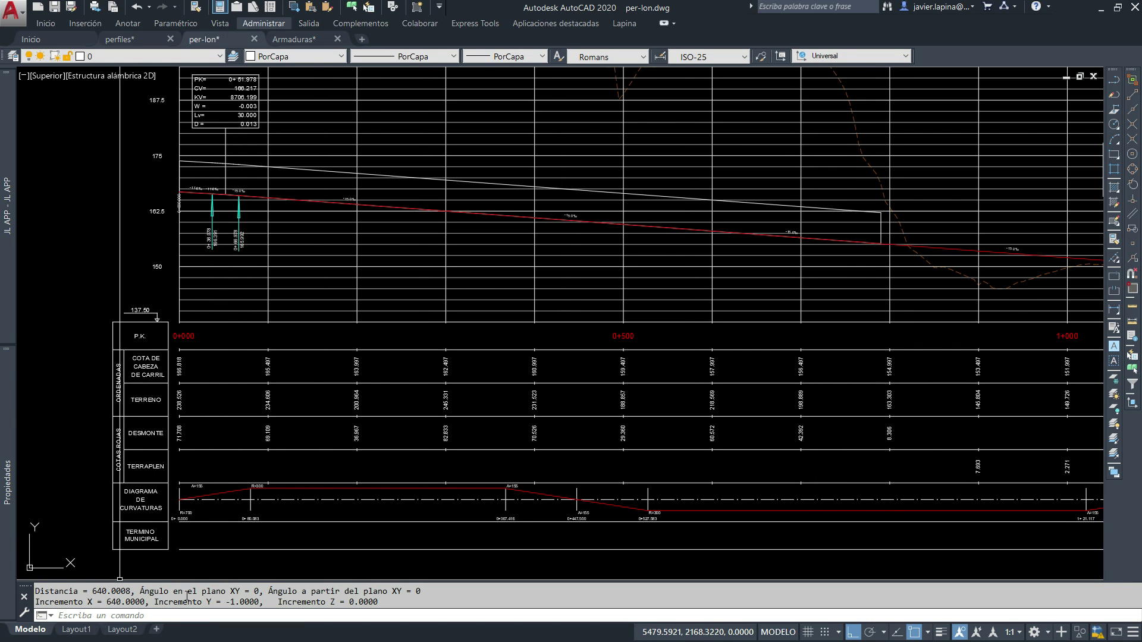
# Change the EG general scale value from 1250 to 250 and accept it.
pyautogui.scroll(-2, 421, 474)
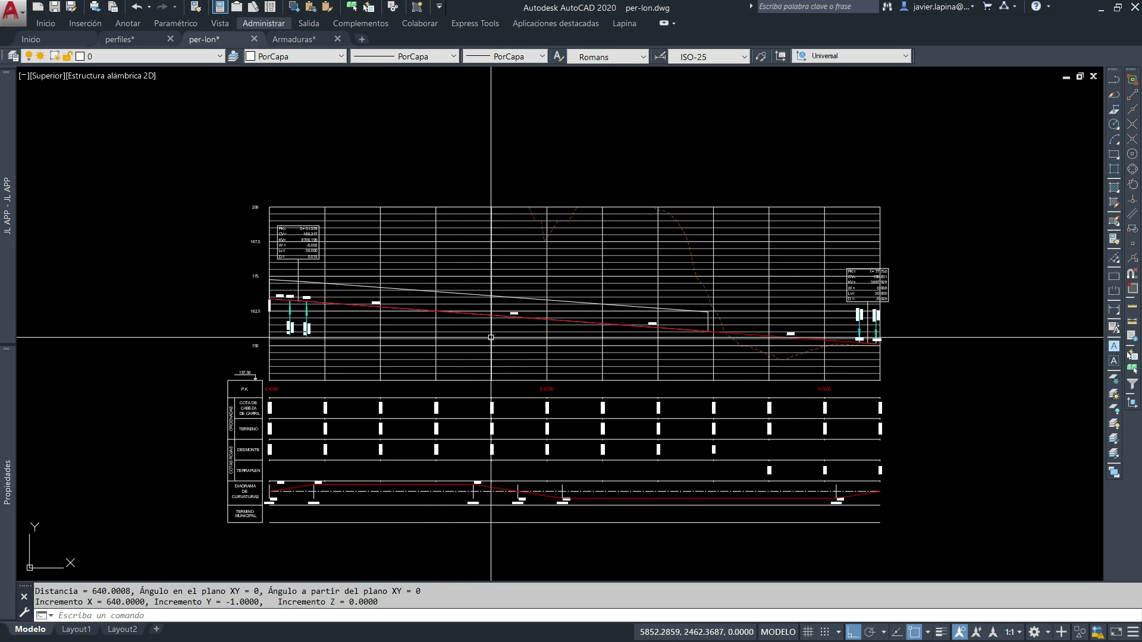
pyautogui.moveTo(491, 337)
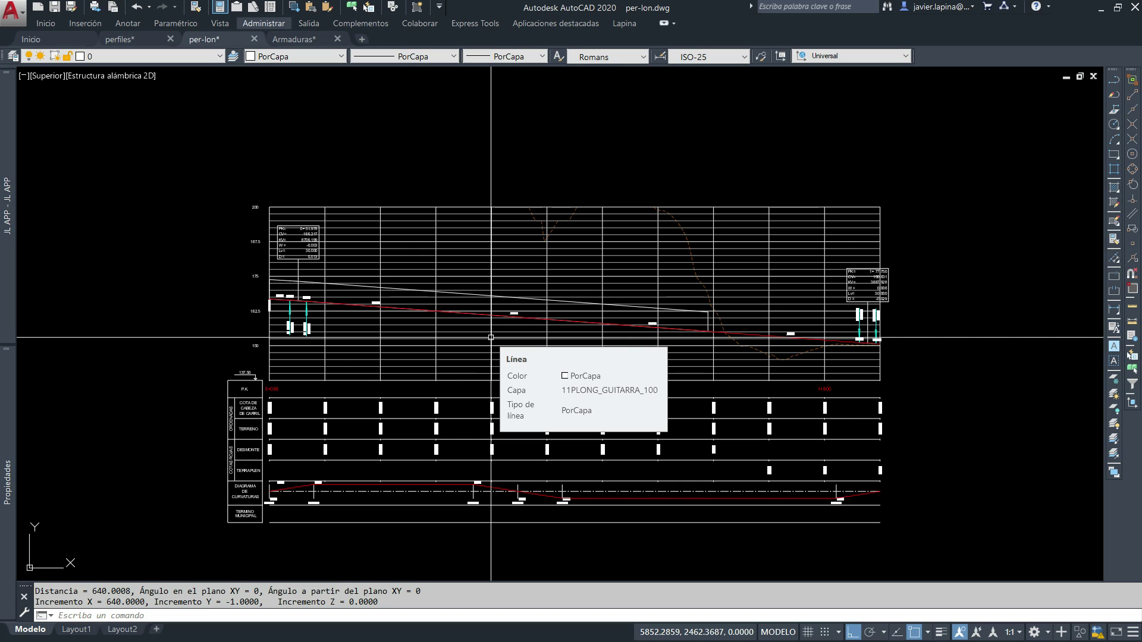
pyautogui.scroll(2, 254, 325)
pyautogui.write('EG')
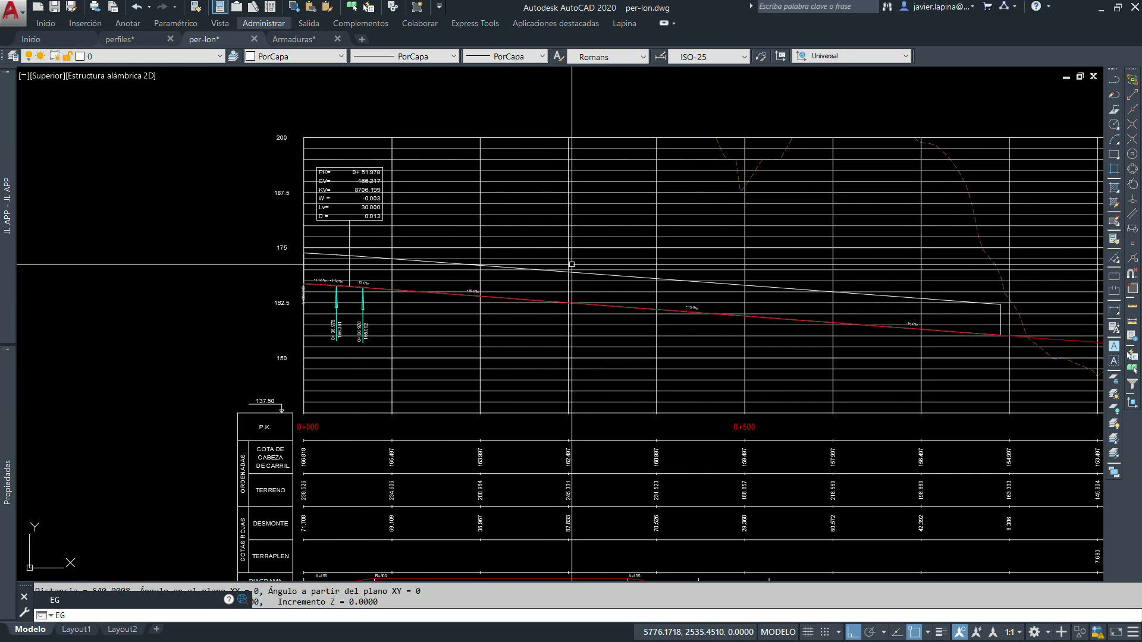
pyautogui.press('Return')
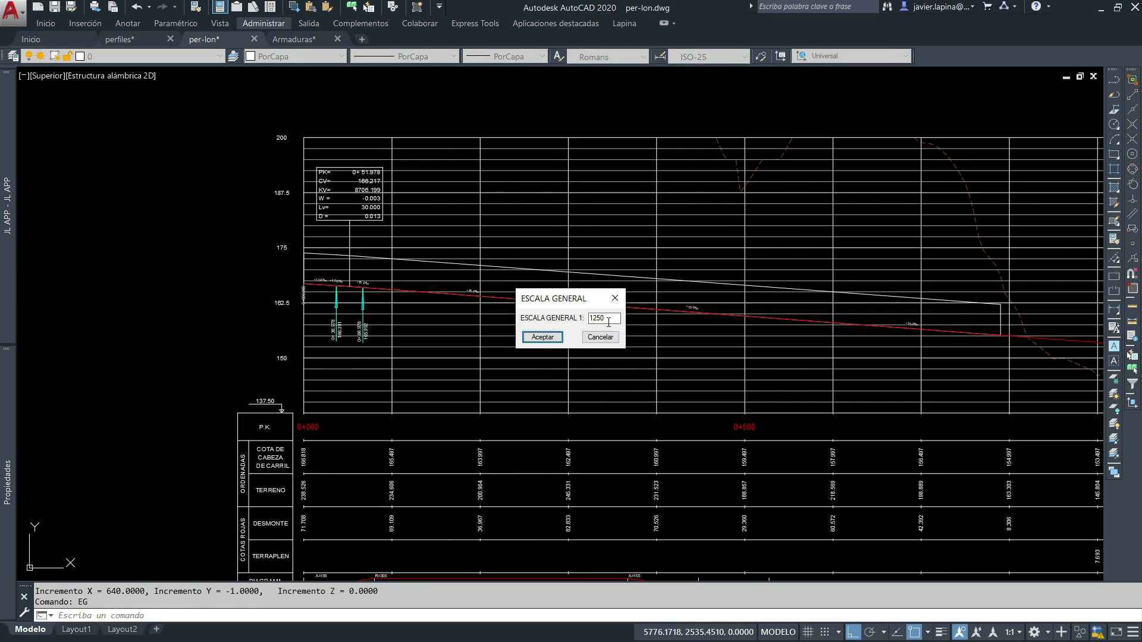
pyautogui.click(611, 317)
pyautogui.press('Home')
pyautogui.press('Delete')
pyautogui.click(542, 337)
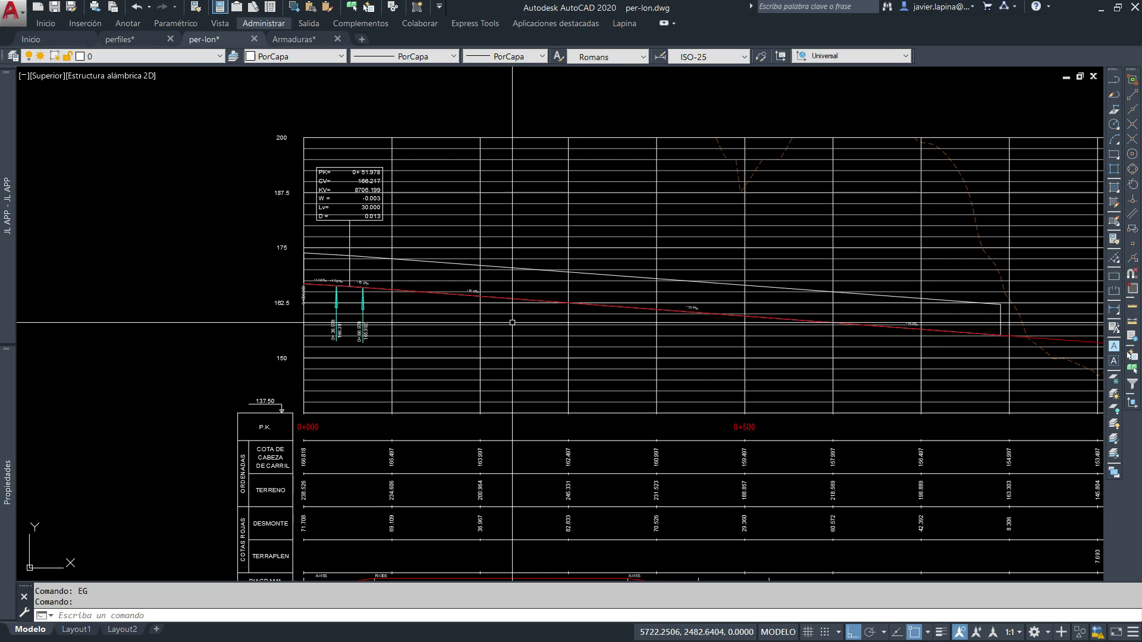
# Measure a vertical span on the profile with EMD, reading 25 m at 1:250 (100 units).
pyautogui.write('emd')
pyautogui.press('Return')
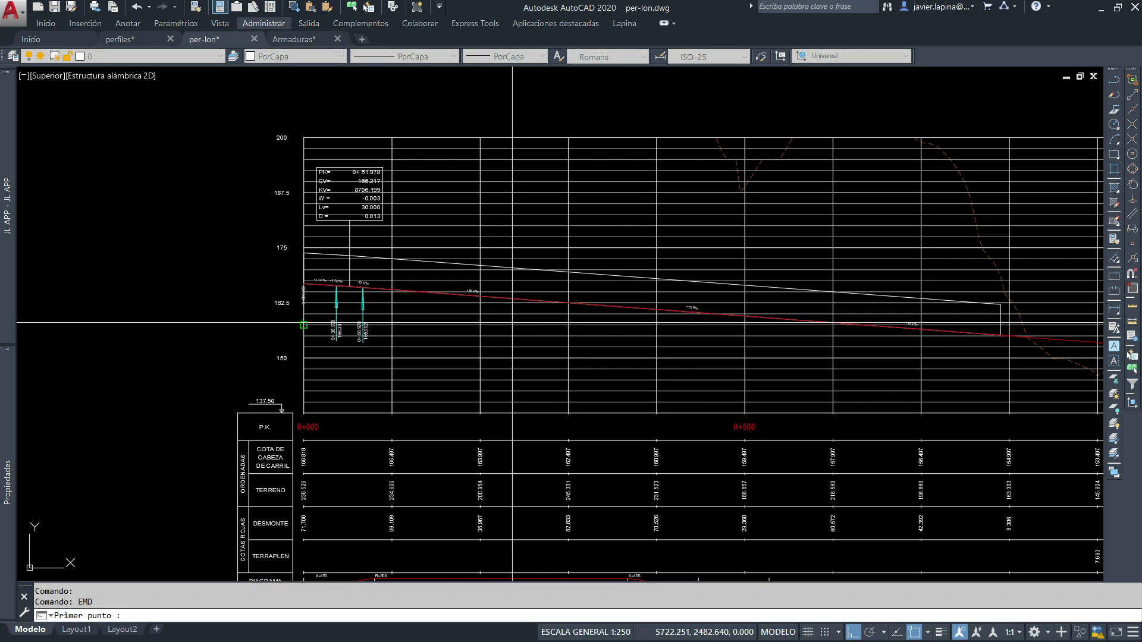
pyautogui.click(304, 334)
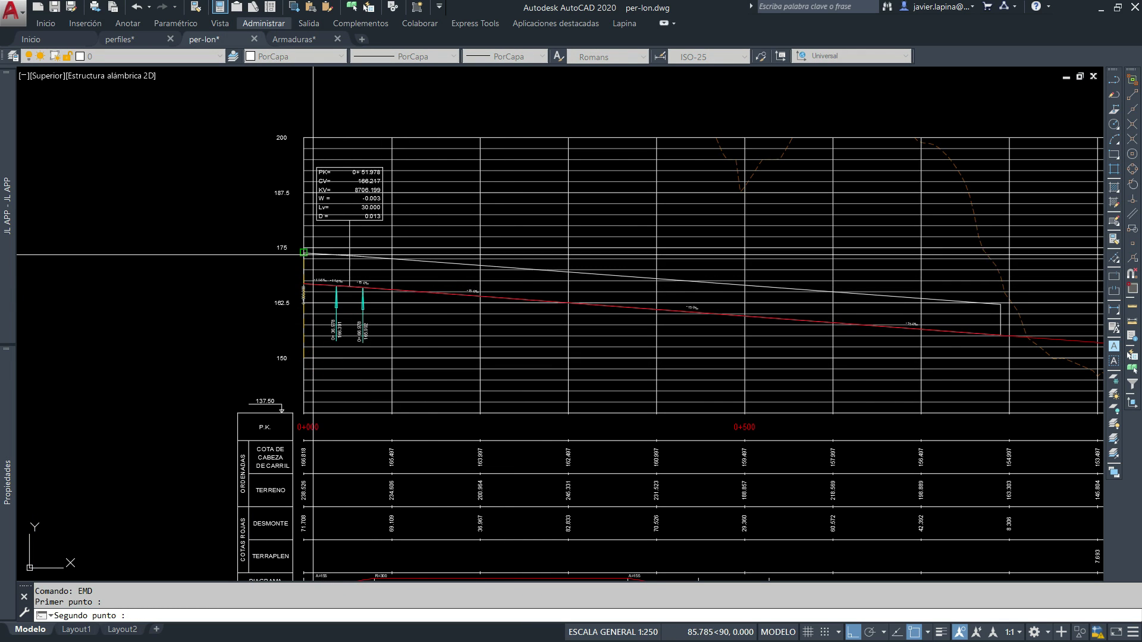
pyautogui.scroll(4, 305, 248)
pyautogui.click(326, 238)
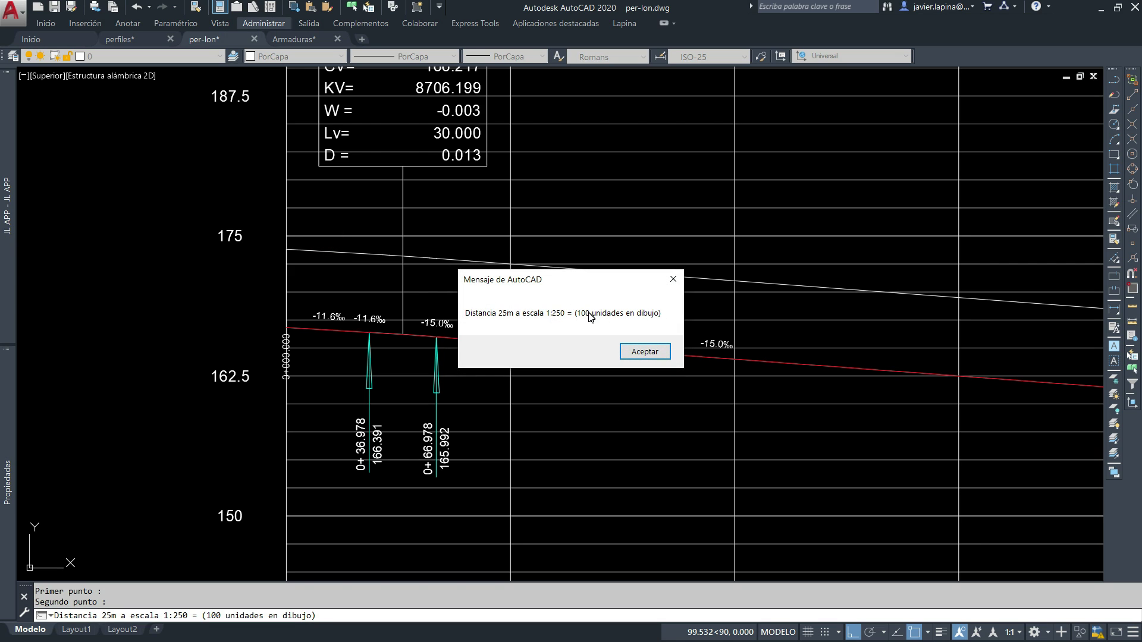
pyautogui.press('Return')
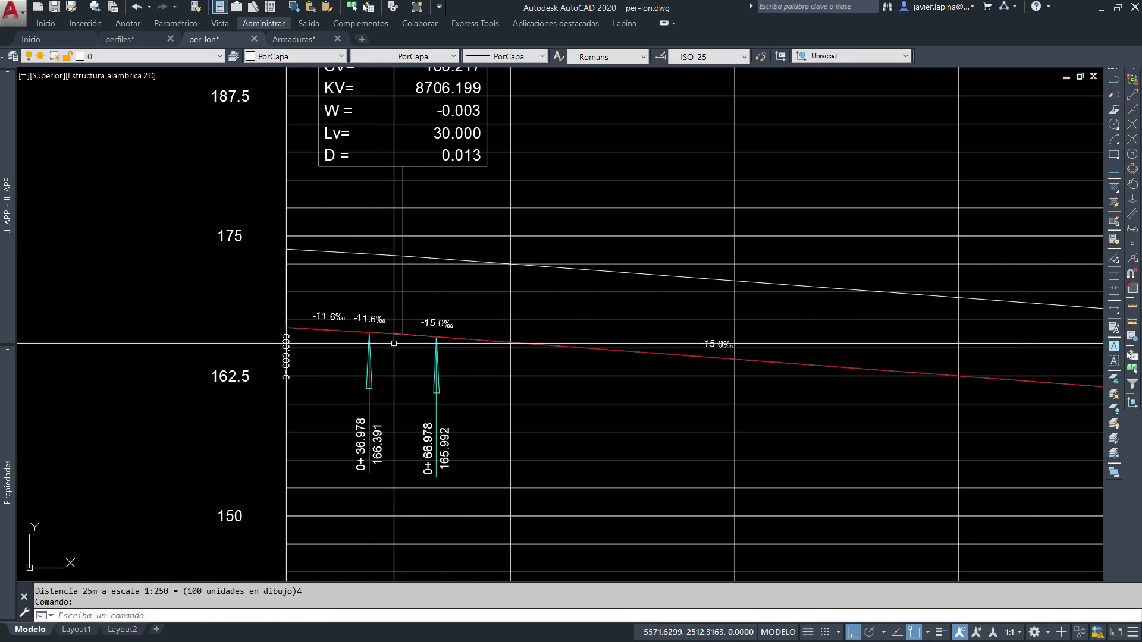
pyautogui.scroll(-4, 315, 277)
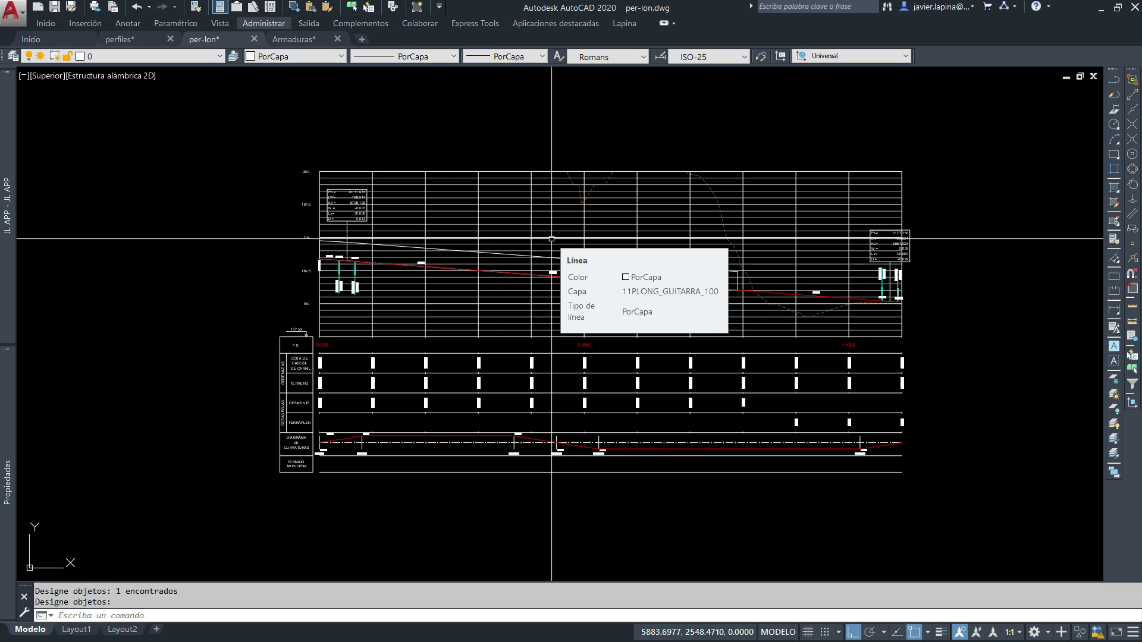
# Run the ESCALAS offset in metres at scale 1:1250 with a 150 m offset distance.
pyautogui.write('e')
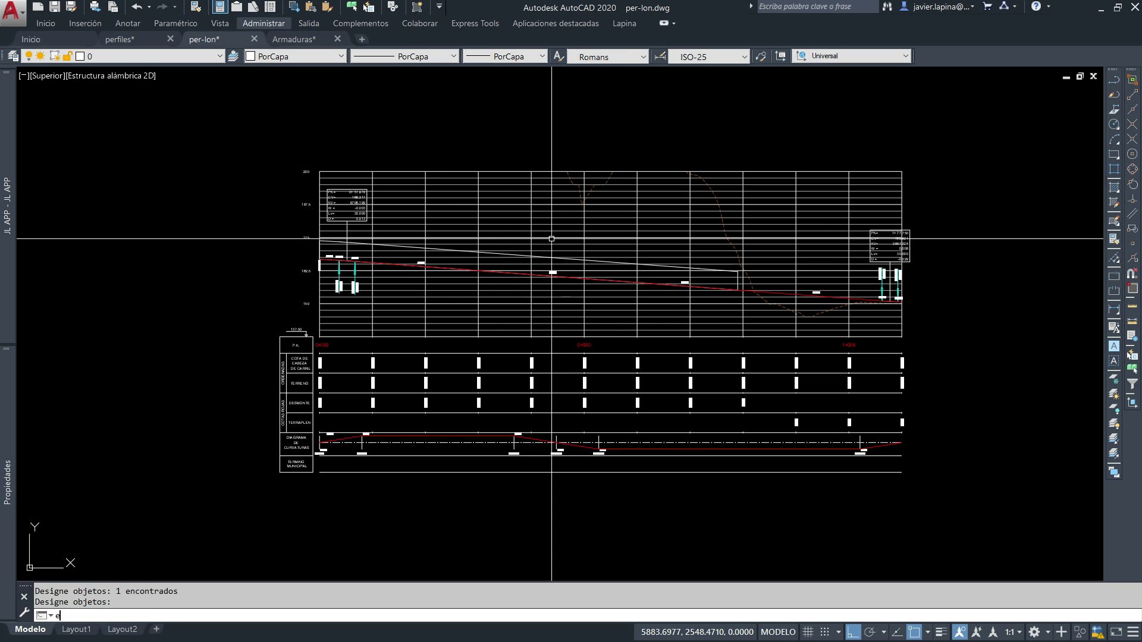
pyautogui.write('las')
pyautogui.press('Return')
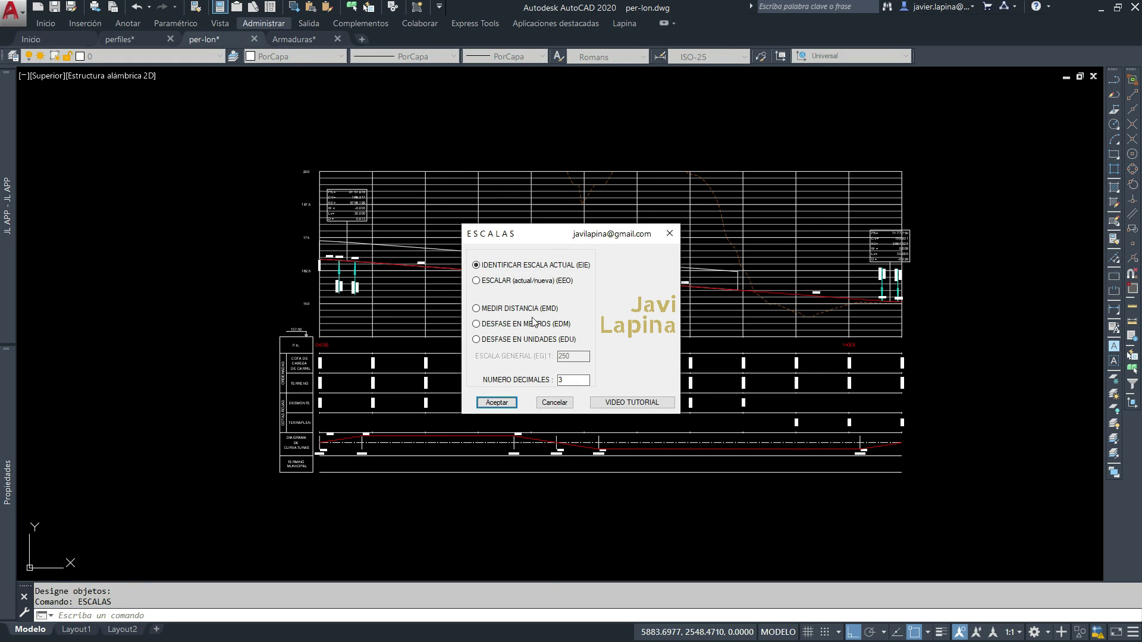
pyautogui.click(523, 326)
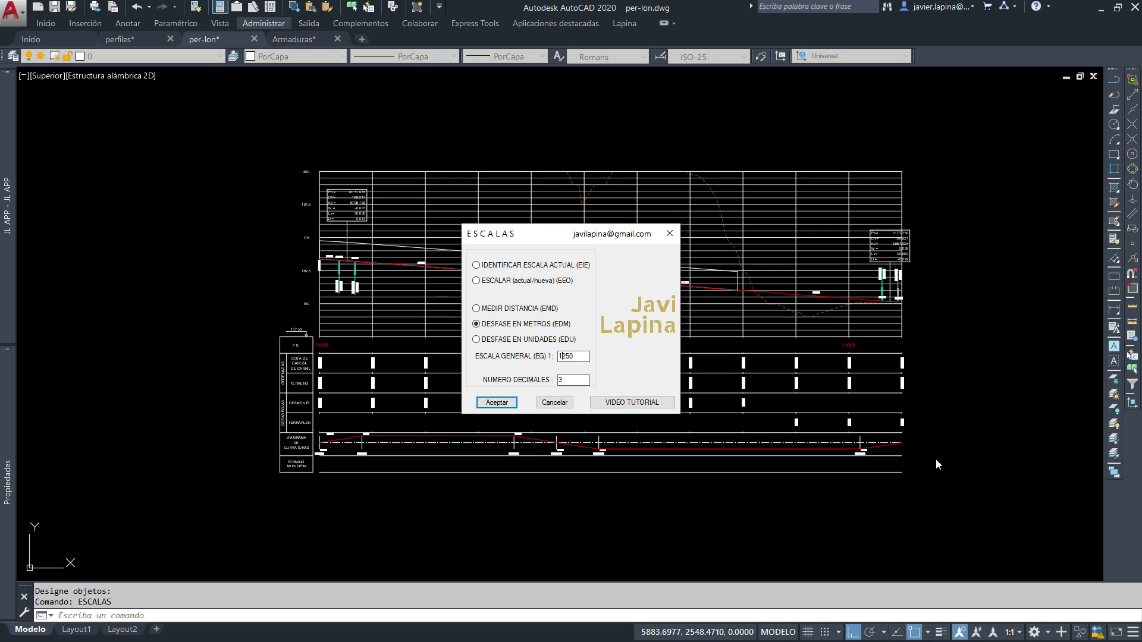
pyautogui.click(497, 405)
pyautogui.write('150')
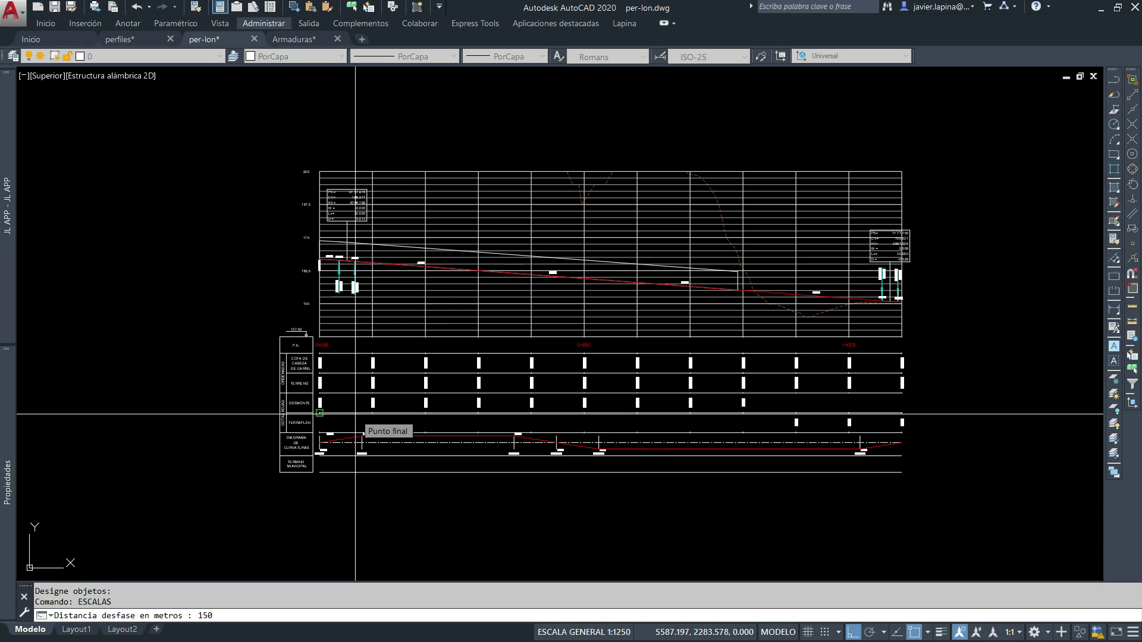
pyautogui.press('Return')
pyautogui.scroll(4, 352, 369)
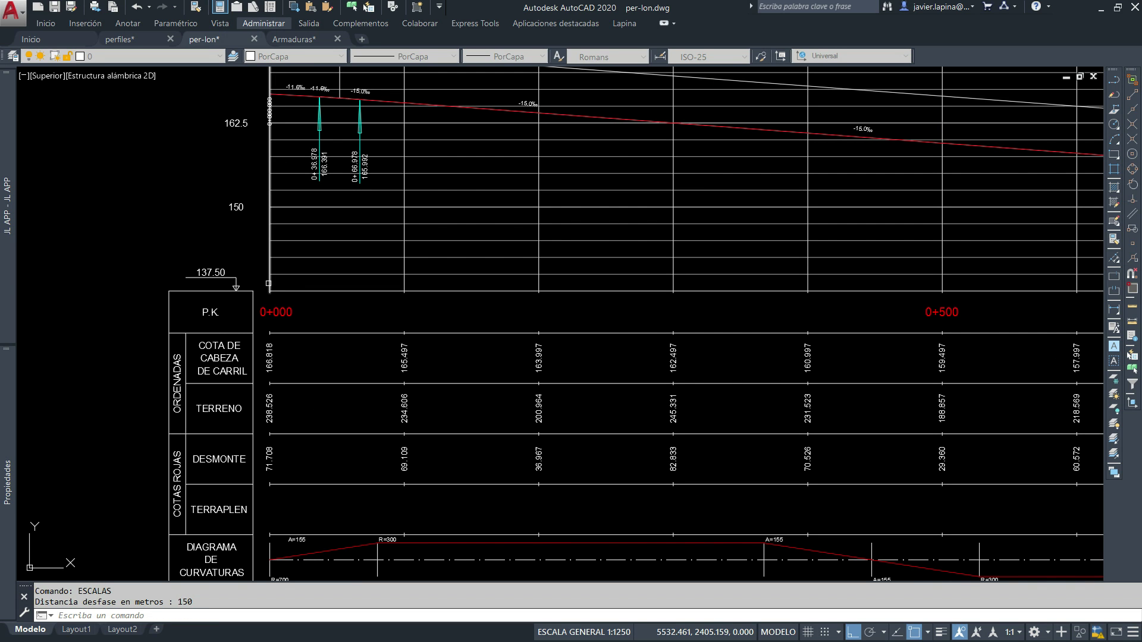
pyautogui.press('Escape')
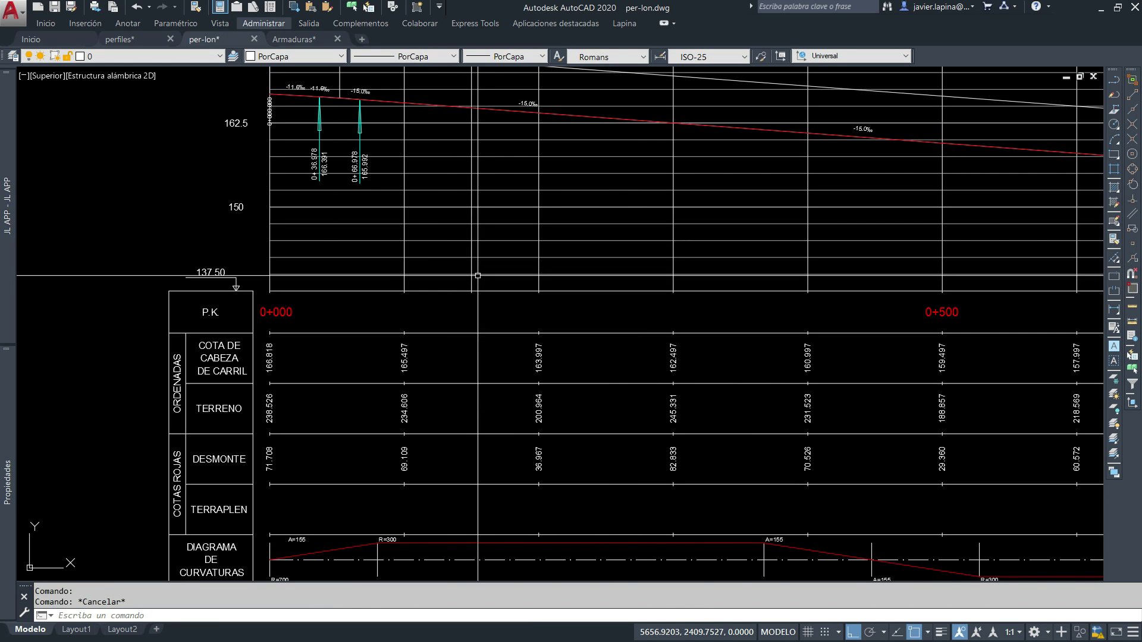
pyautogui.click(470, 278)
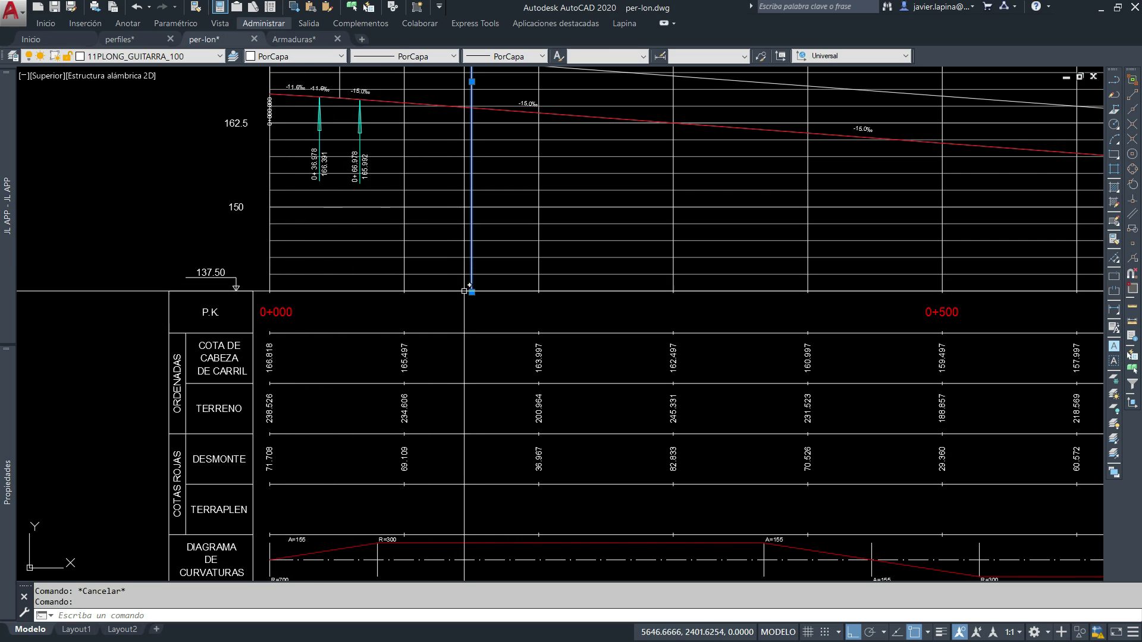
pyautogui.press('F2')
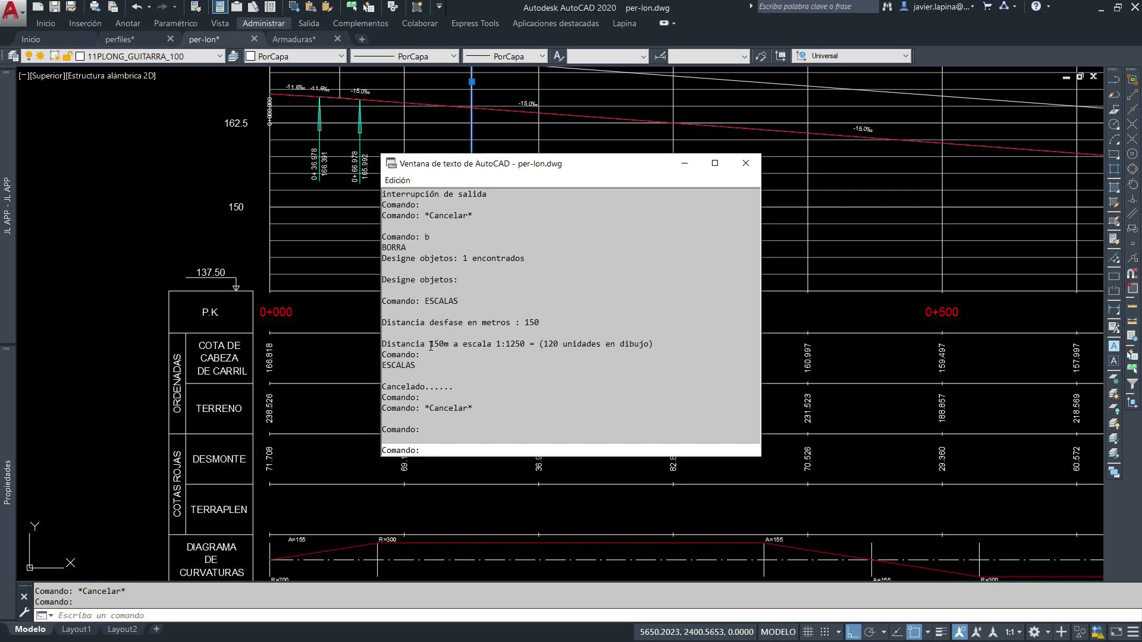
pyautogui.press('Escape')
pyautogui.press('Escape')
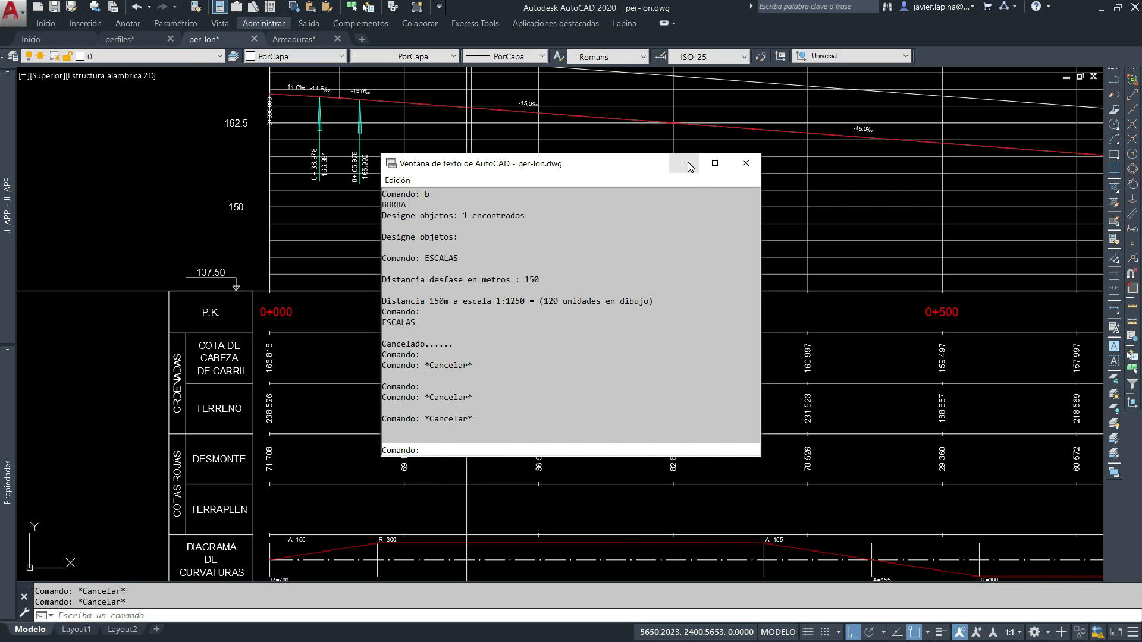
pyautogui.click(687, 163)
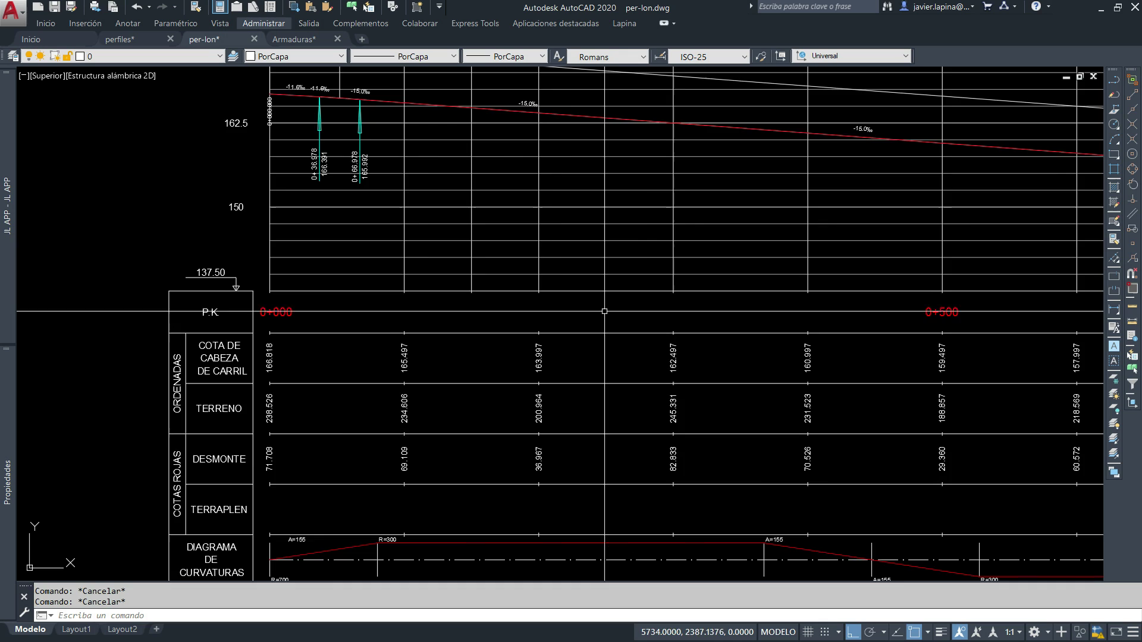
pyautogui.scroll(-4, 604, 311)
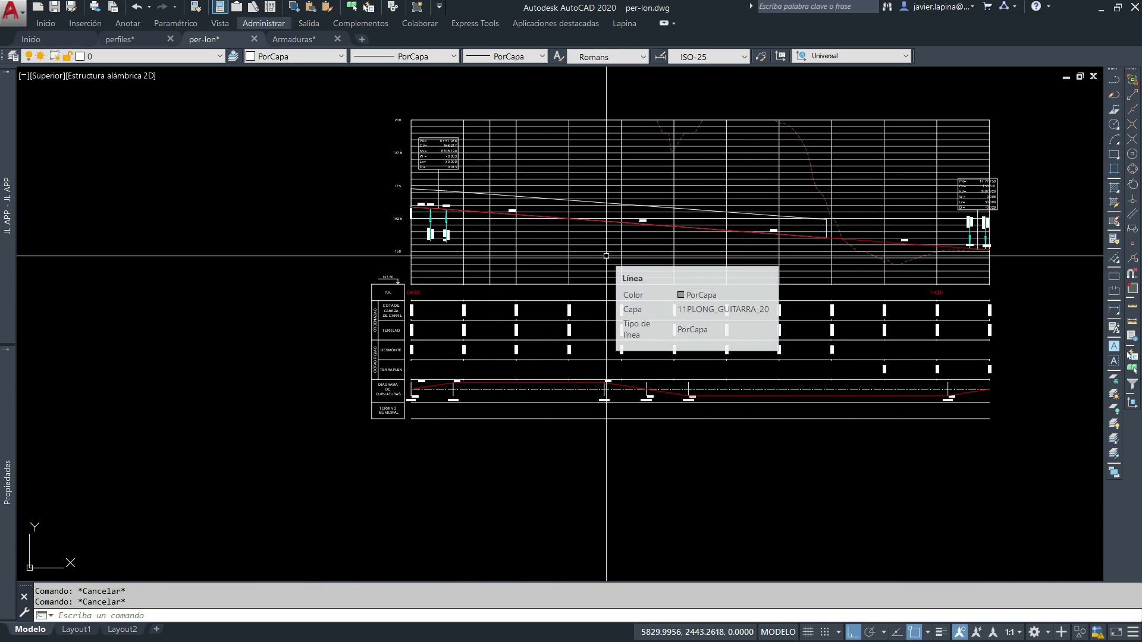
pyautogui.moveTo(571, 322)
pyautogui.mouseDown(button='middle')
pyautogui.moveTo(475, 322)
pyautogui.moveTo(517, 322)
pyautogui.mouseUp(button='middle')
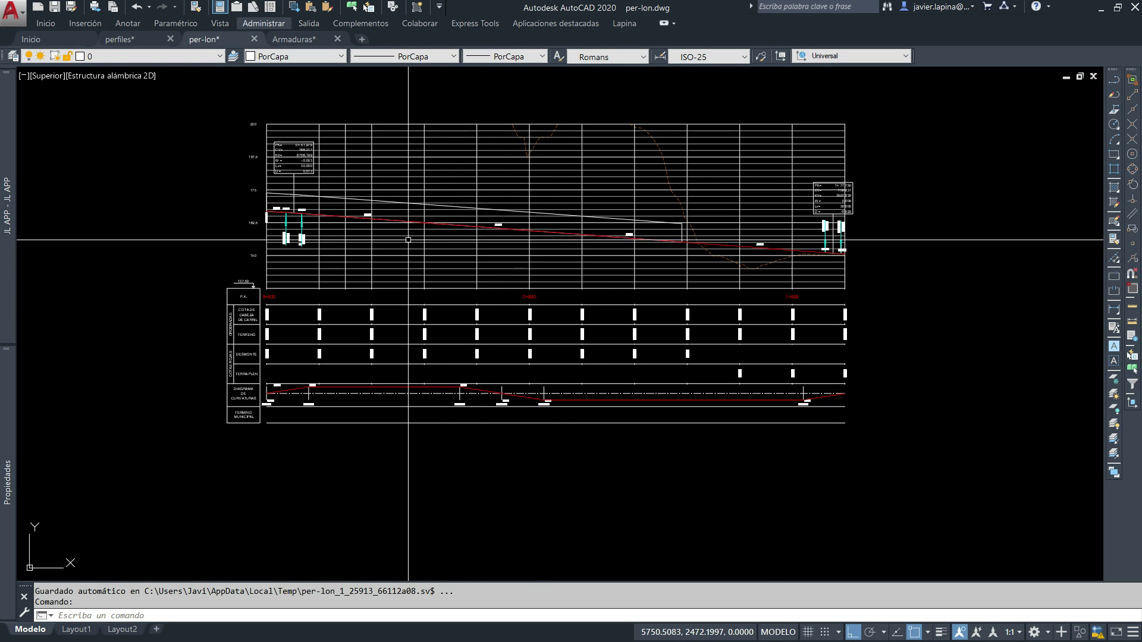
# Switch to perfiles.dwg and measure the sheet frame diagonal: 1029.620 (841 × 594).
pyautogui.click(141, 37)
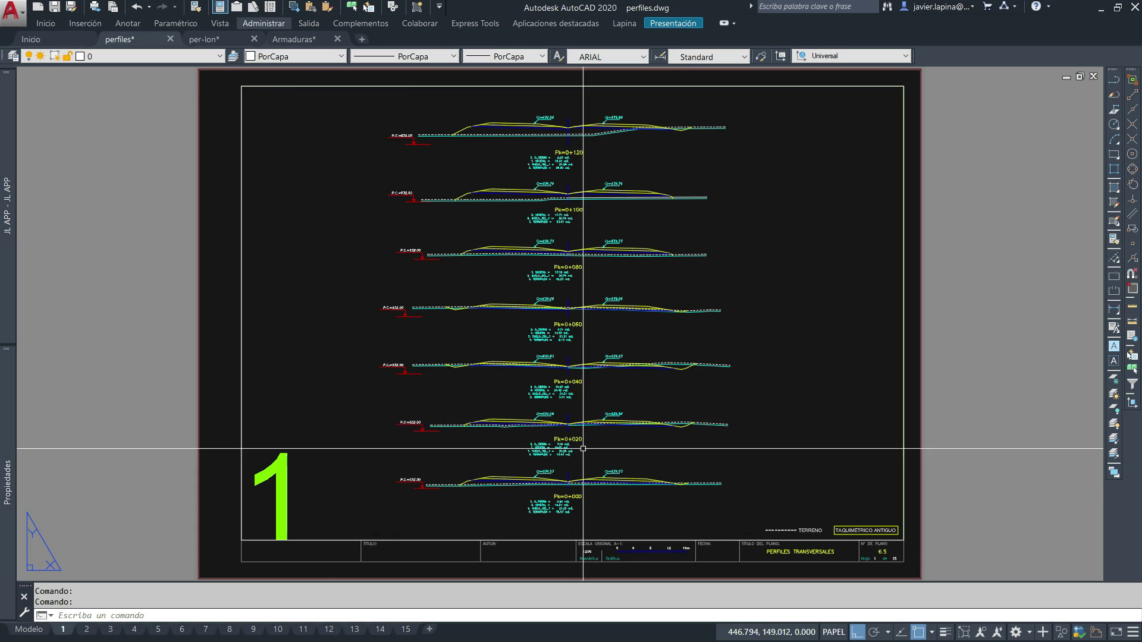
pyautogui.write('ds')
pyautogui.press('Return')
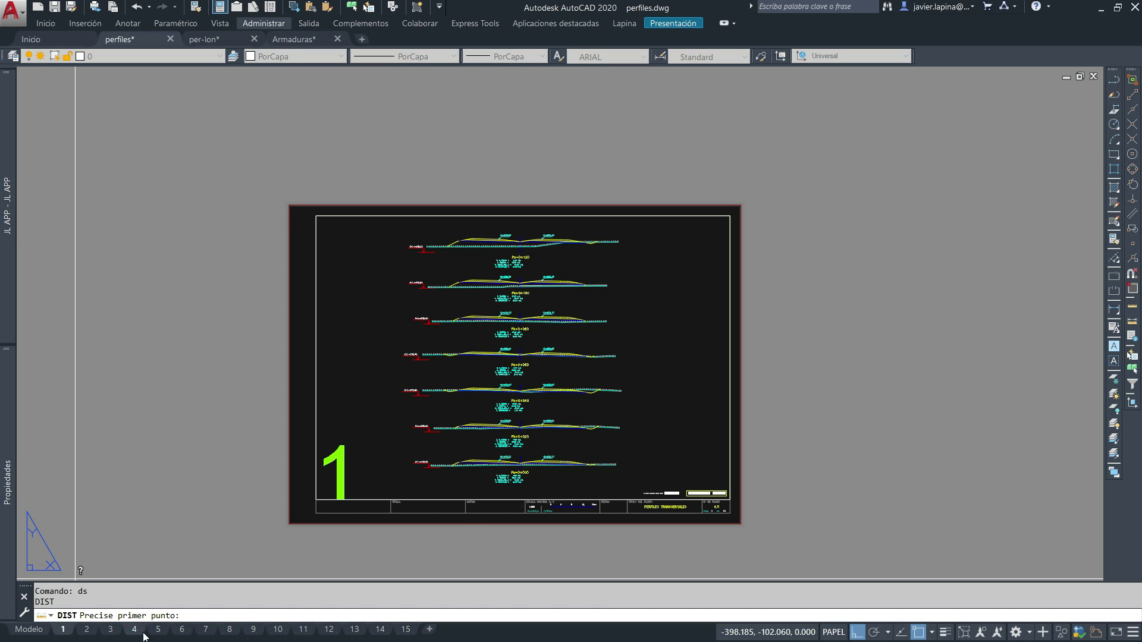
pyautogui.write('ds')
pyautogui.press('Return')
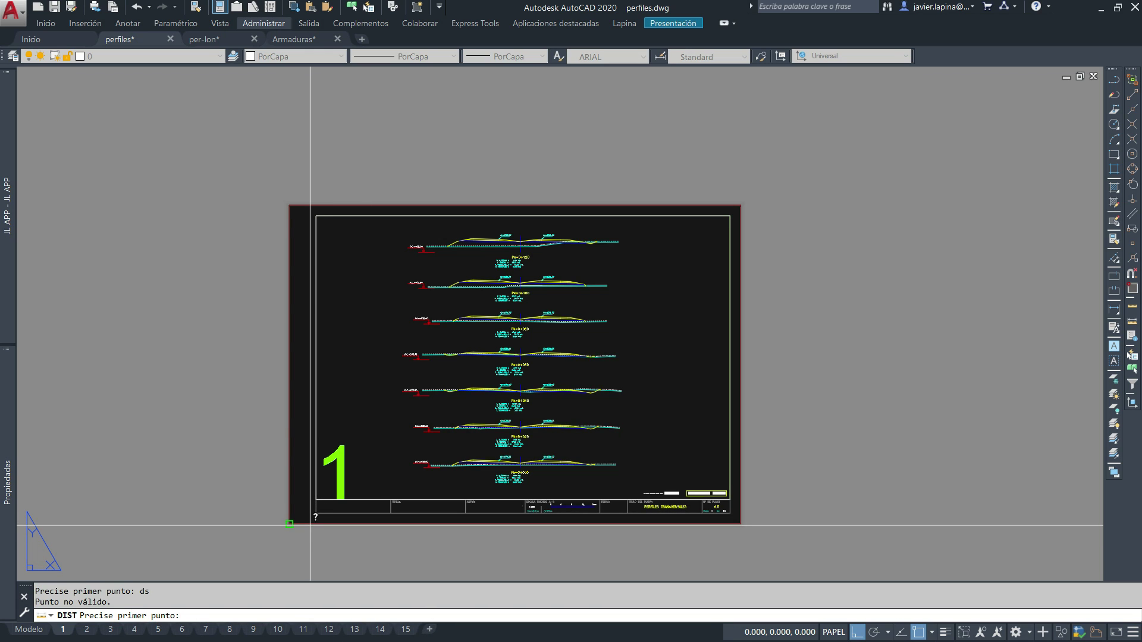
pyautogui.click(310, 524)
pyautogui.click(741, 206)
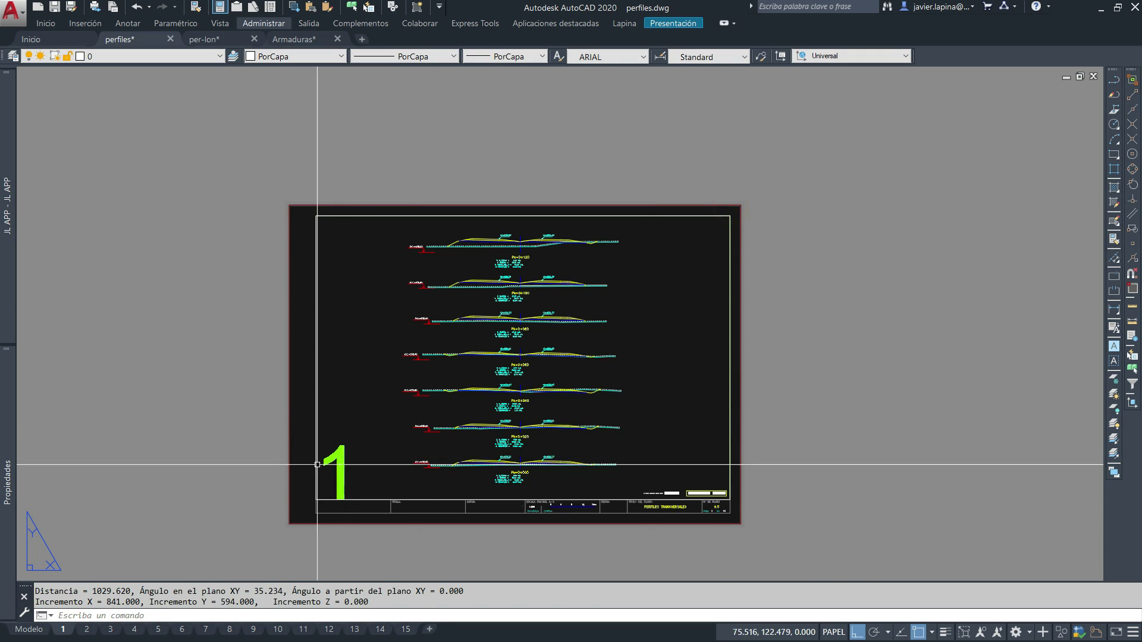
# Zoom into the title block's scale box to confirm the 1:200 scale.
pyautogui.scroll(-1, 625, 357)
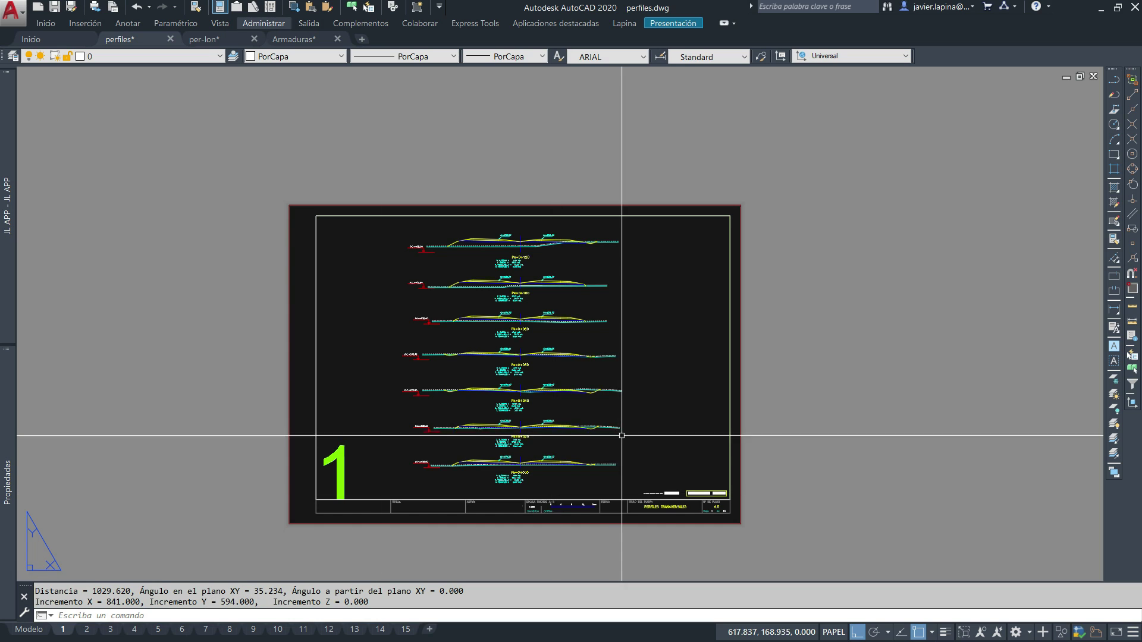
pyautogui.scroll(1, 438, 417)
pyautogui.scroll(3, 464, 421)
pyautogui.scroll(-2, 496, 421)
pyautogui.moveTo(495, 421); pyautogui.dragTo(480, 486, button='middle')
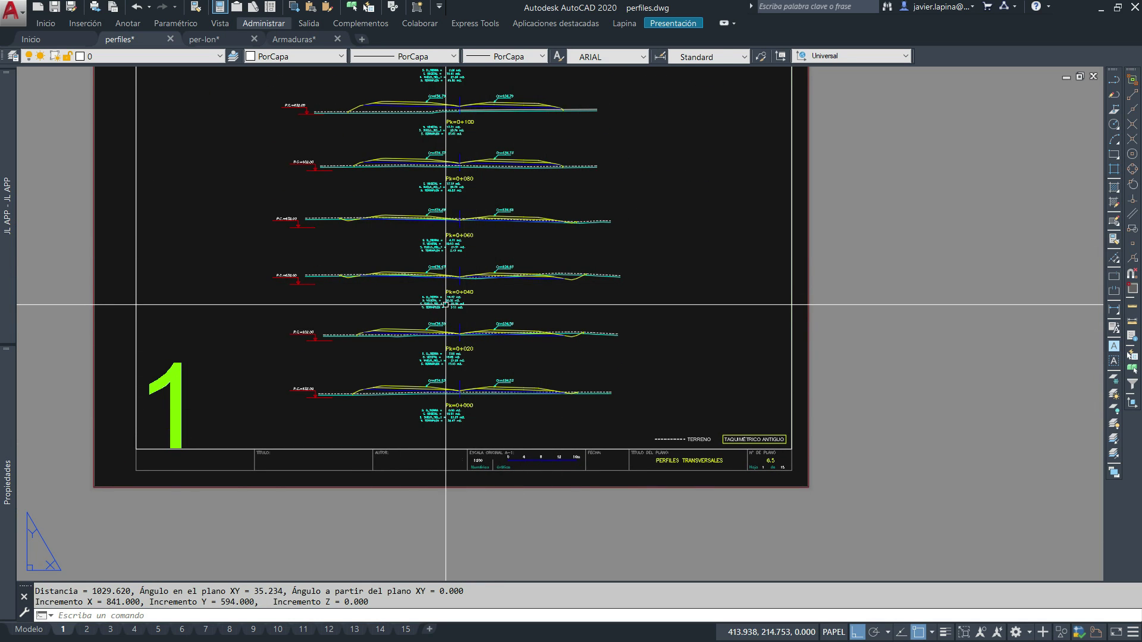
pyautogui.moveTo(504, 456); pyautogui.dragTo(472, 355, button='middle')
pyautogui.scroll(4, 471, 355)
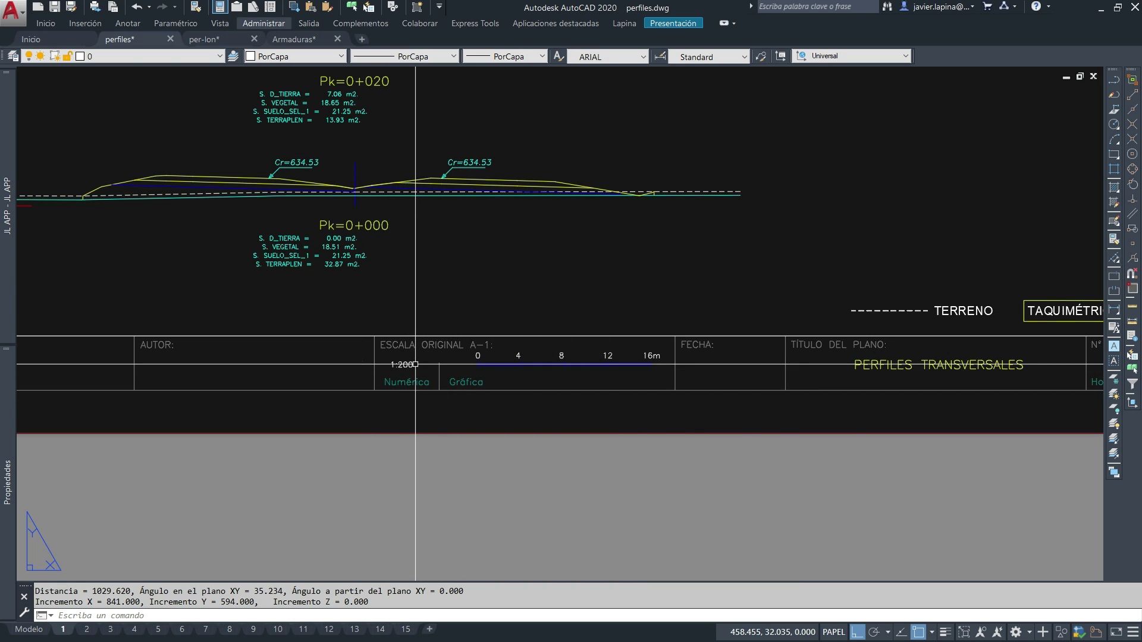
pyautogui.scroll(2, 498, 372)
pyautogui.write('esca')
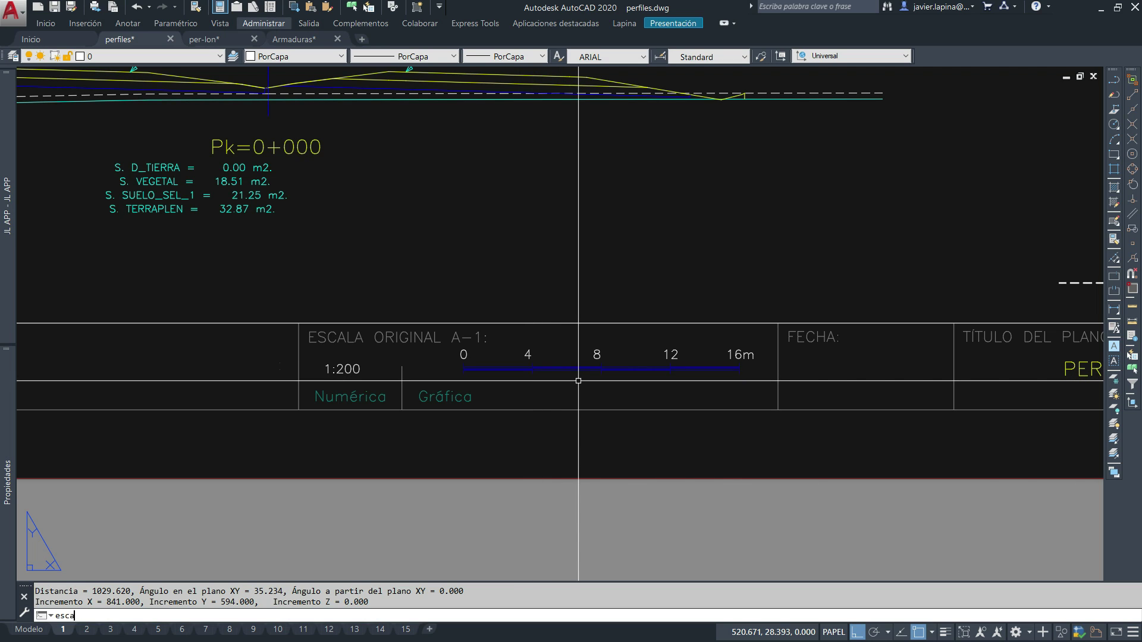
# Measure the graphic scale's 0–4 m span with ESCALAS MEDIR DISTANCIA at 1:200, reading 4.000 m.
pyautogui.write('las')
pyautogui.press('Return')
pyautogui.click(510, 307)
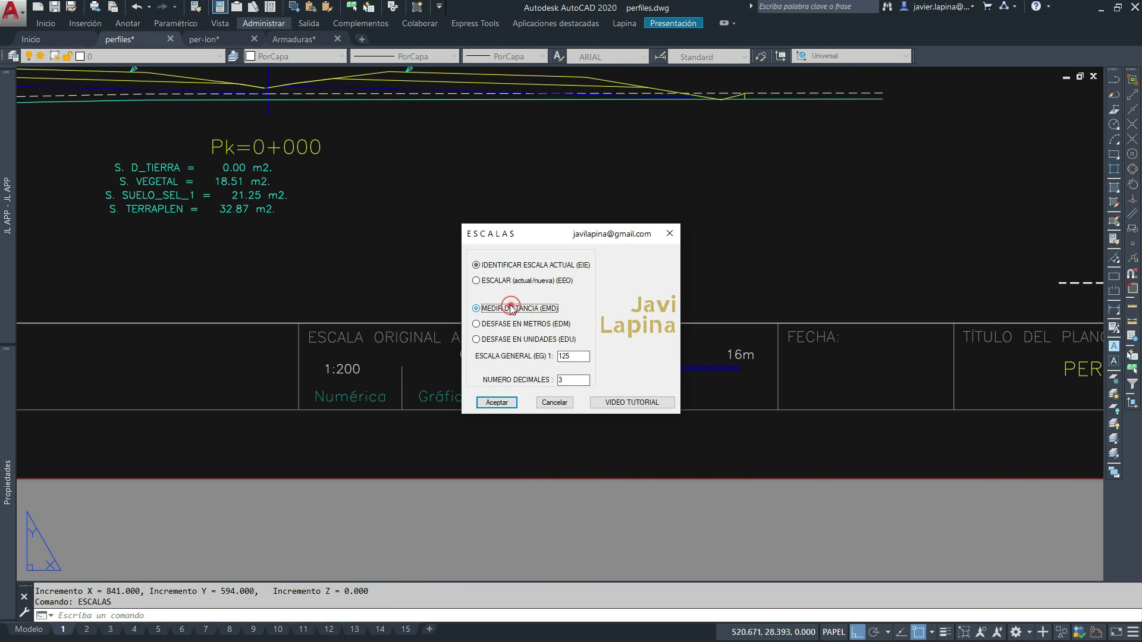
pyautogui.doubleClick(578, 357)
pyautogui.click(496, 402)
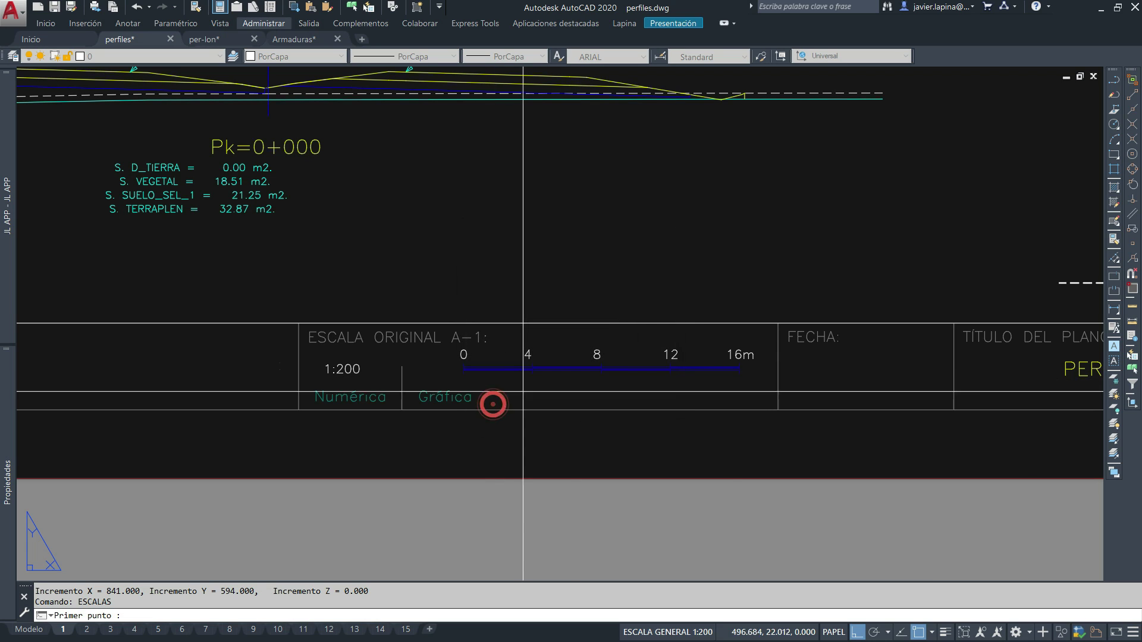
pyautogui.click(464, 364)
pyautogui.click(529, 358)
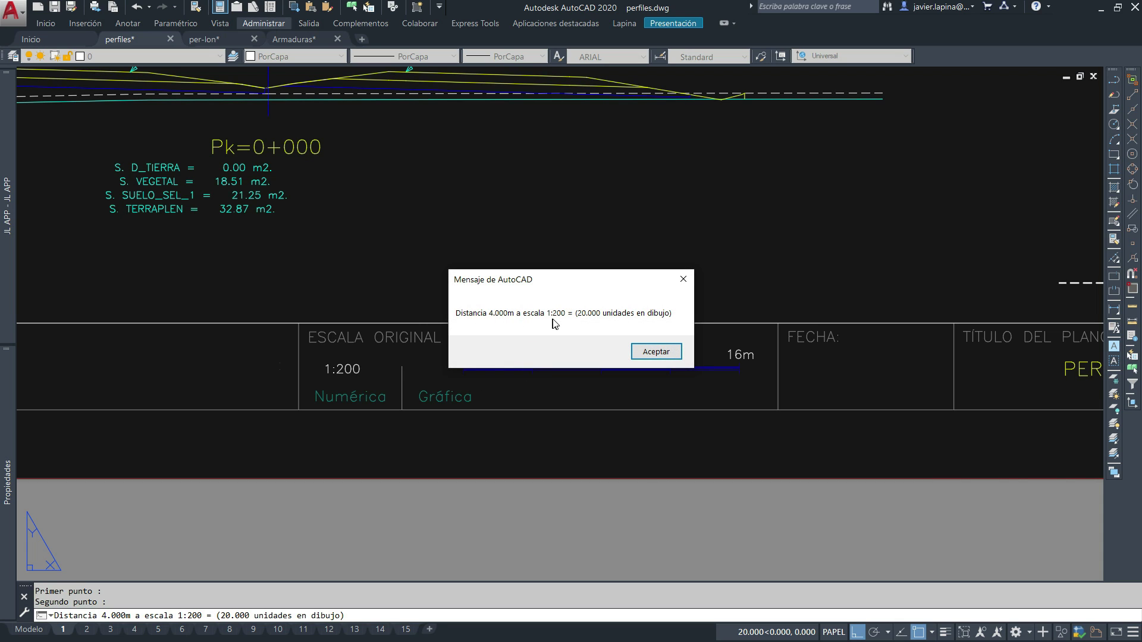
pyautogui.press('Escape')
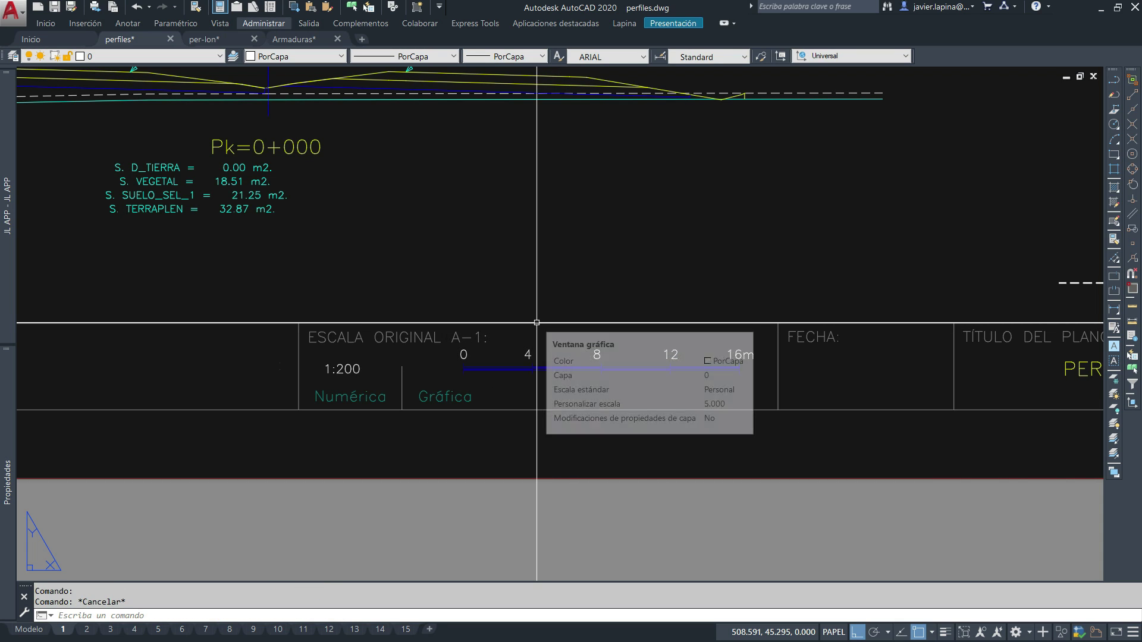
# Measure the graphic scale's 0–16 m span with EMD, reading 16.000 m.
pyautogui.write('emd')
pyautogui.press('Return')
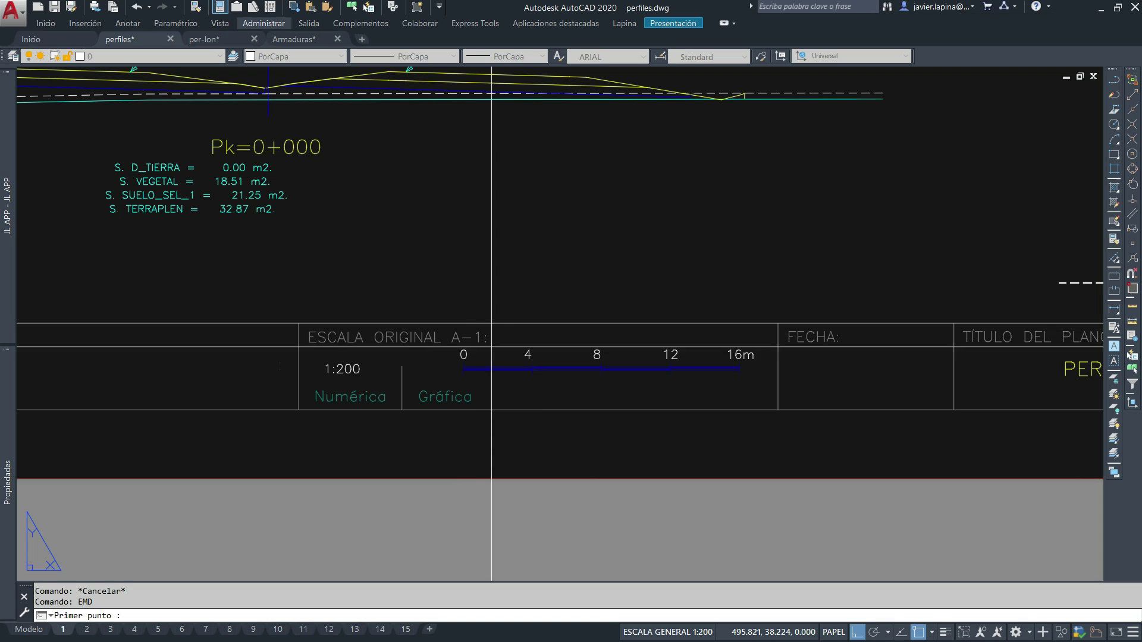
pyautogui.click(468, 362)
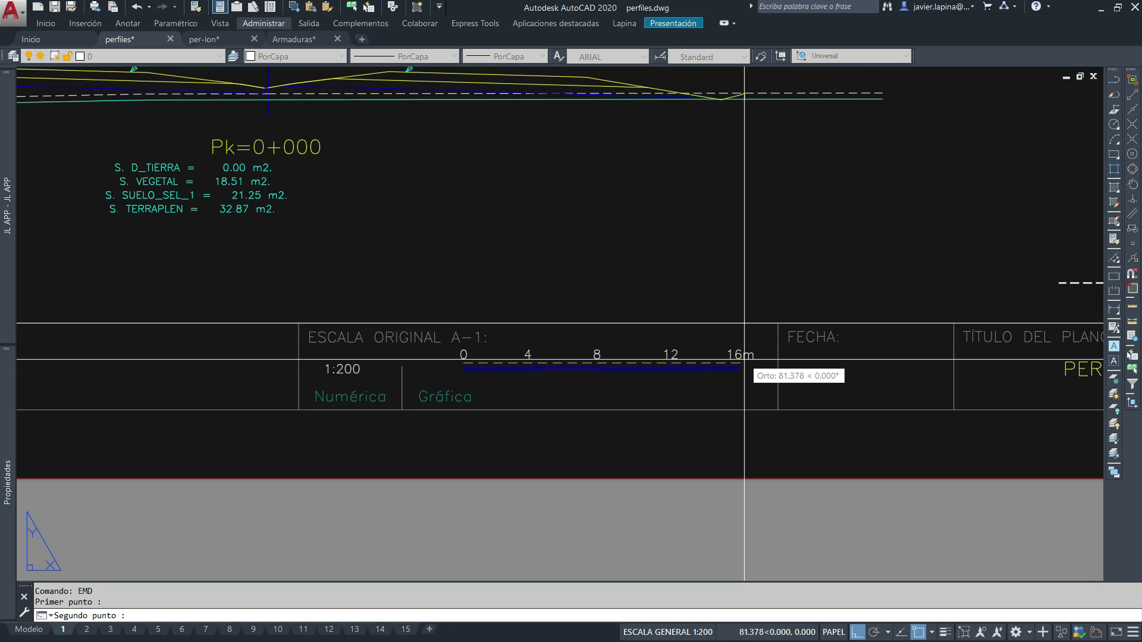
pyautogui.click(742, 362)
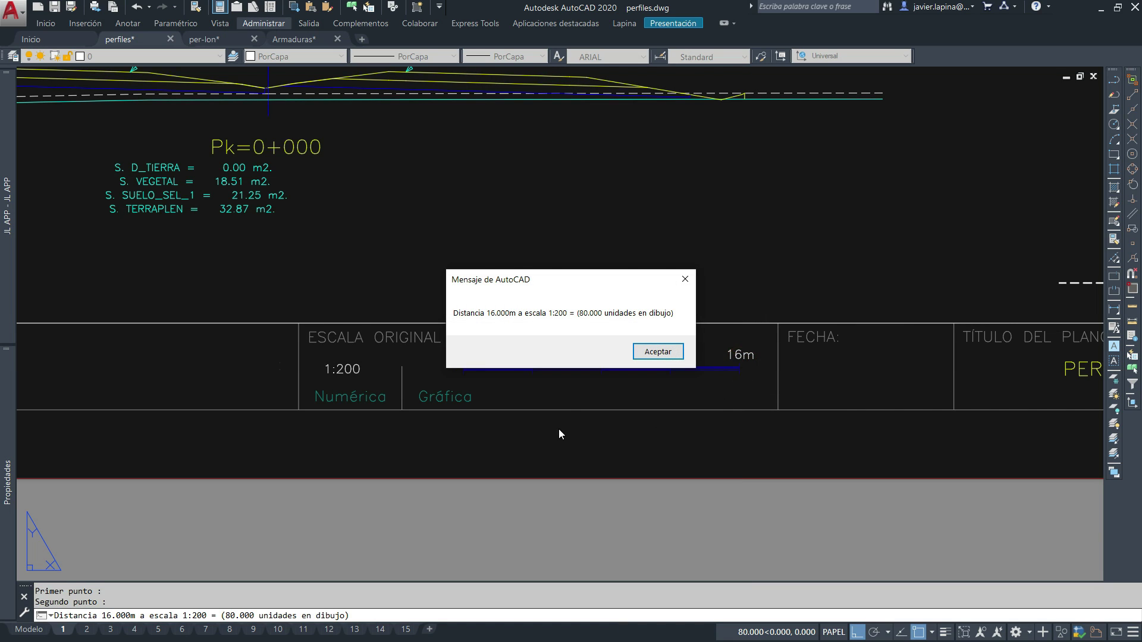
pyautogui.click(654, 347)
pyautogui.press('Escape')
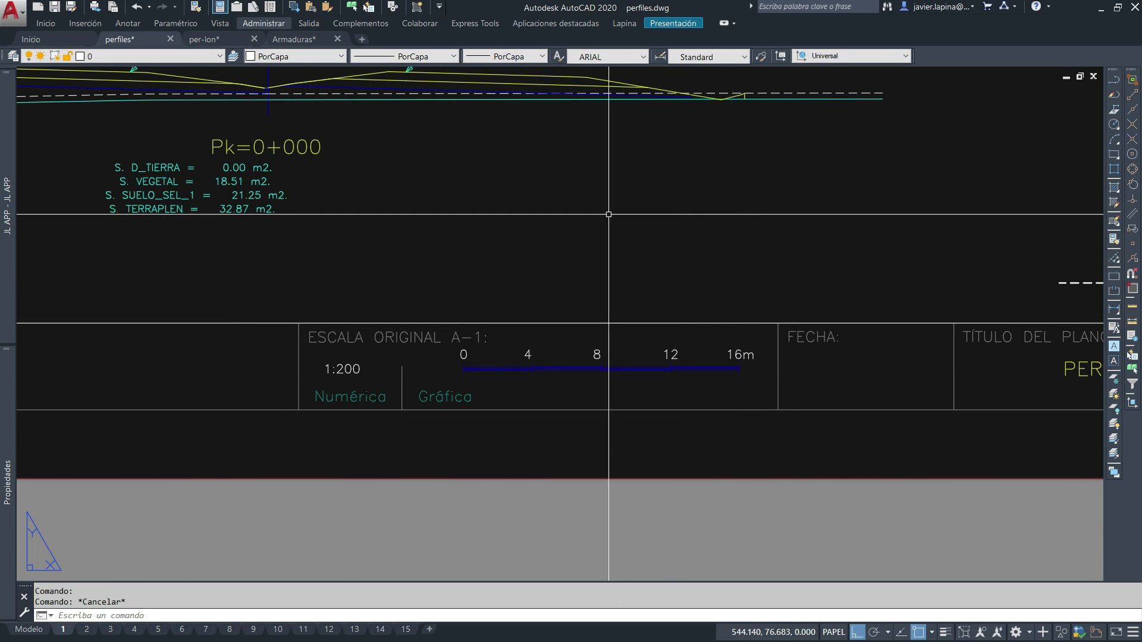
pyautogui.scroll(-4, 432, 318)
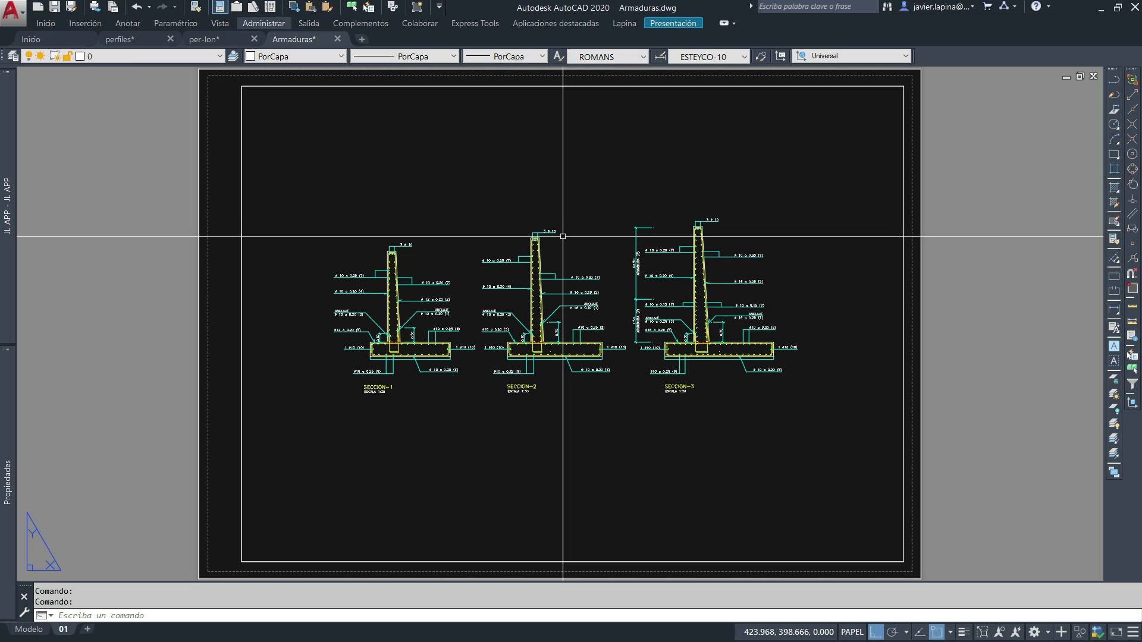
# Toggle Armaduras.dwg between model space and the 01 layout, ending on the layout.
pyautogui.scroll(5, 527, 371)
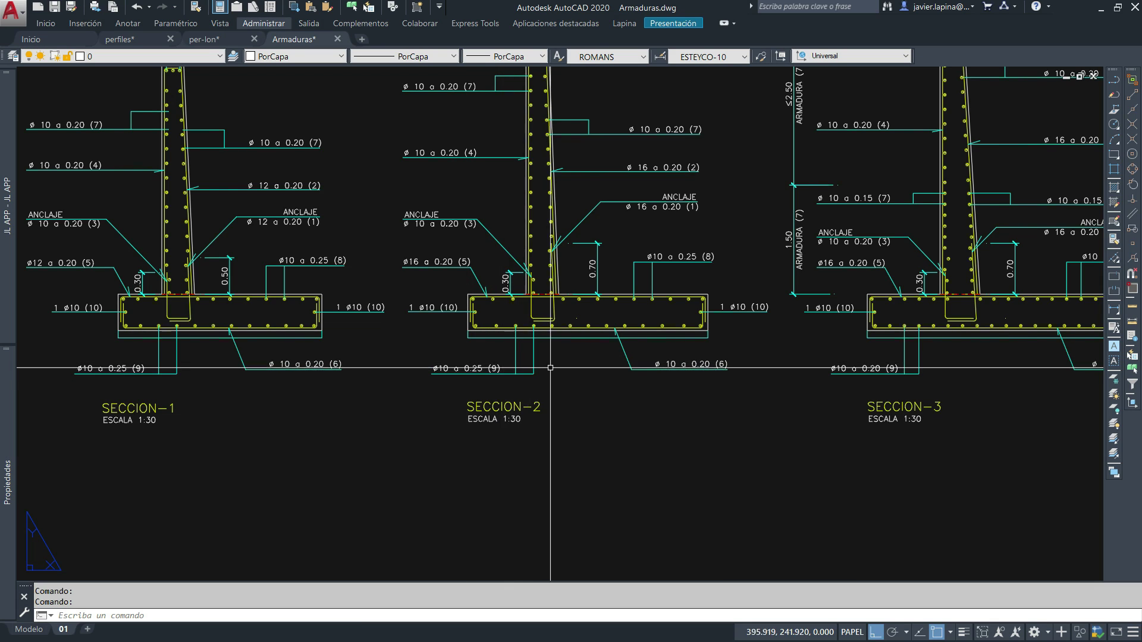
pyautogui.scroll(-8, 551, 367)
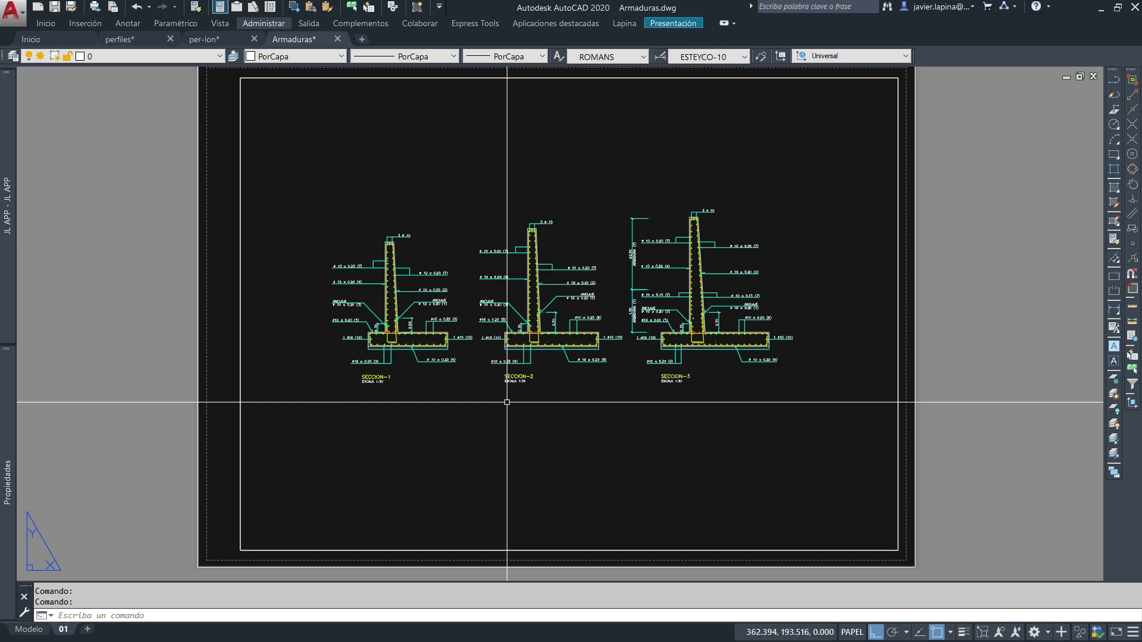
pyautogui.click(24, 631)
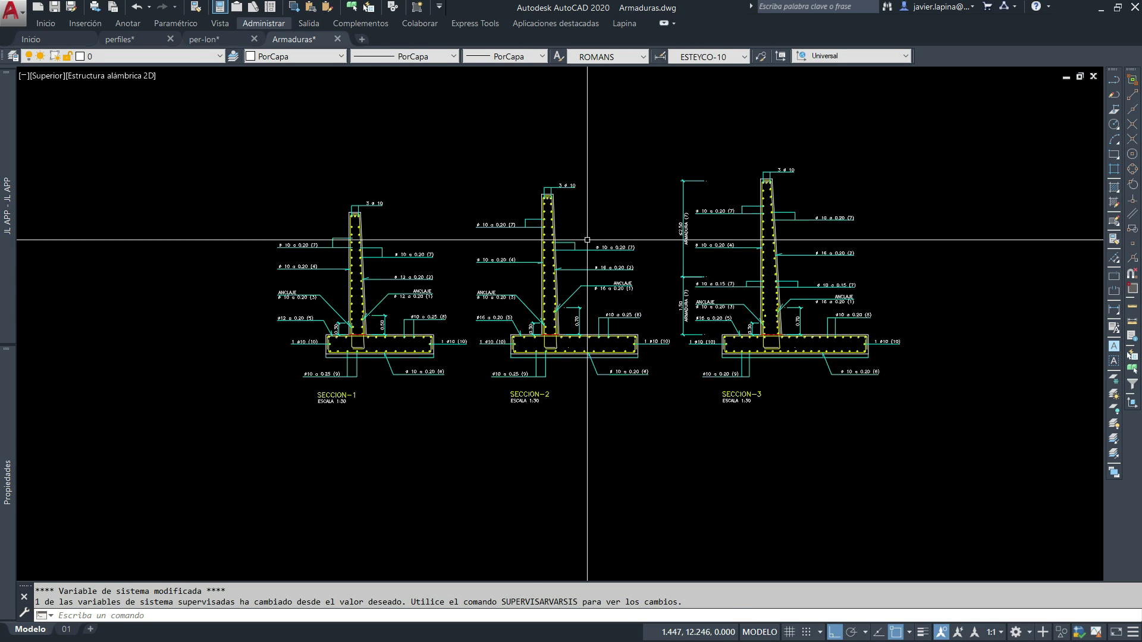
pyautogui.scroll(3, 494, 365)
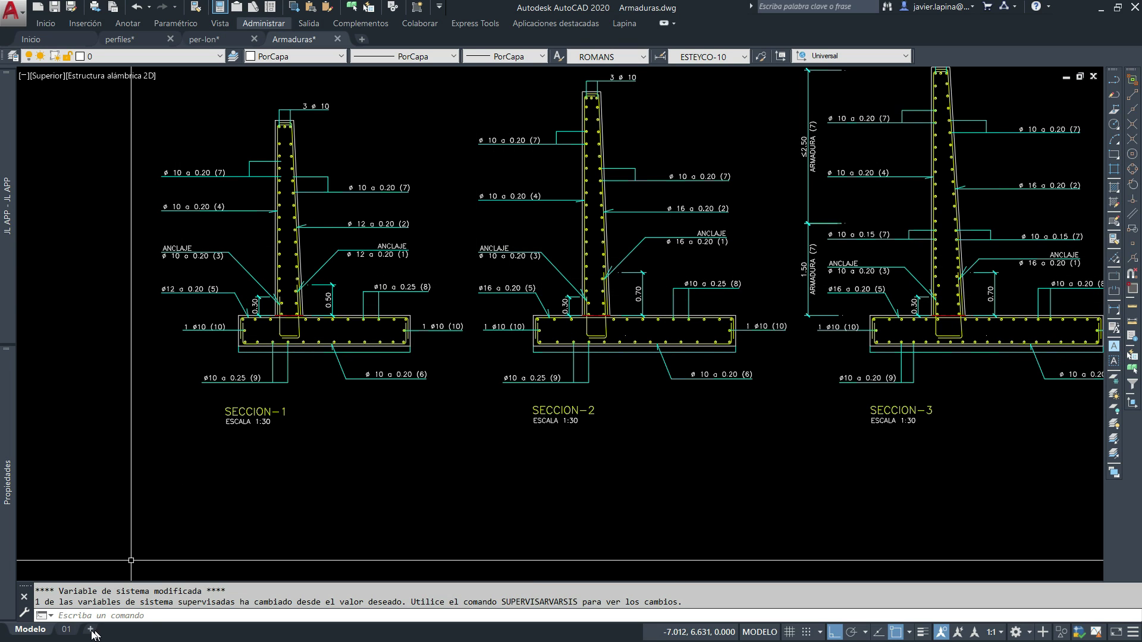
pyautogui.click(64, 631)
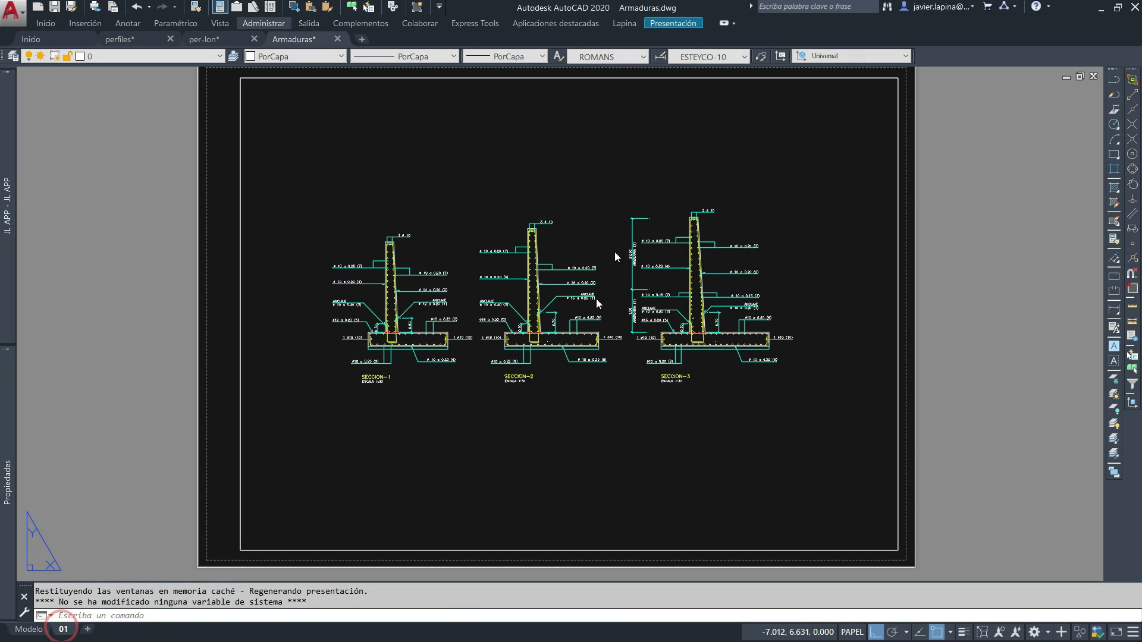
pyautogui.click(28, 629)
pyautogui.scroll(3, 563, 422)
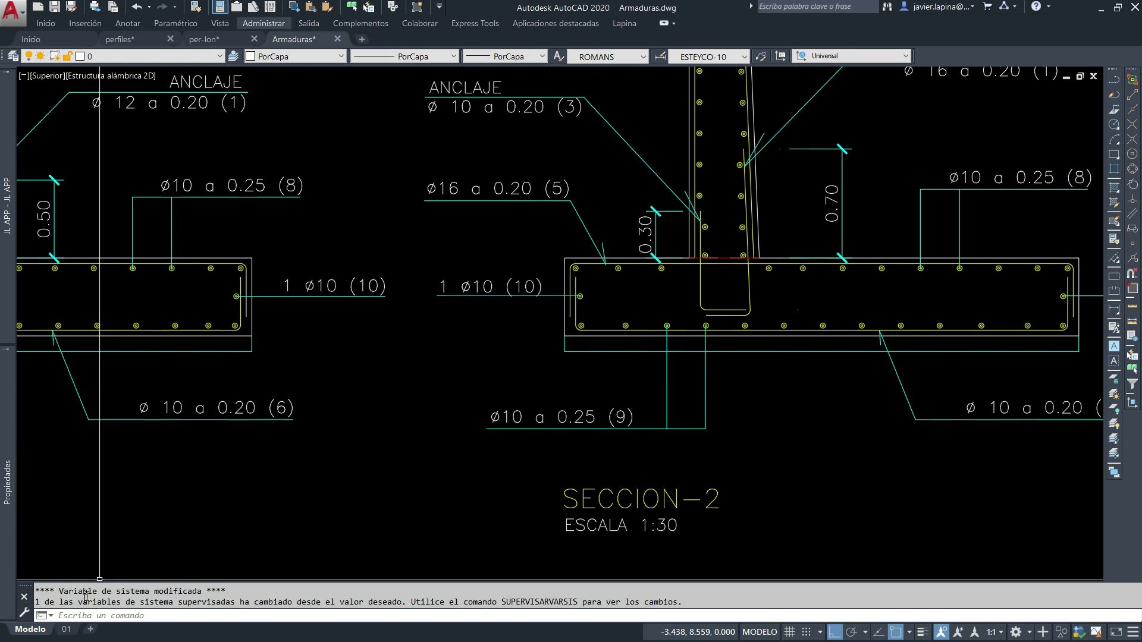
pyautogui.click(65, 631)
# Zoom in and out on the SECCION-2 footing, ending with all three sections framed.
pyautogui.scroll(5, 597, 357)
pyautogui.scroll(2, 598, 357)
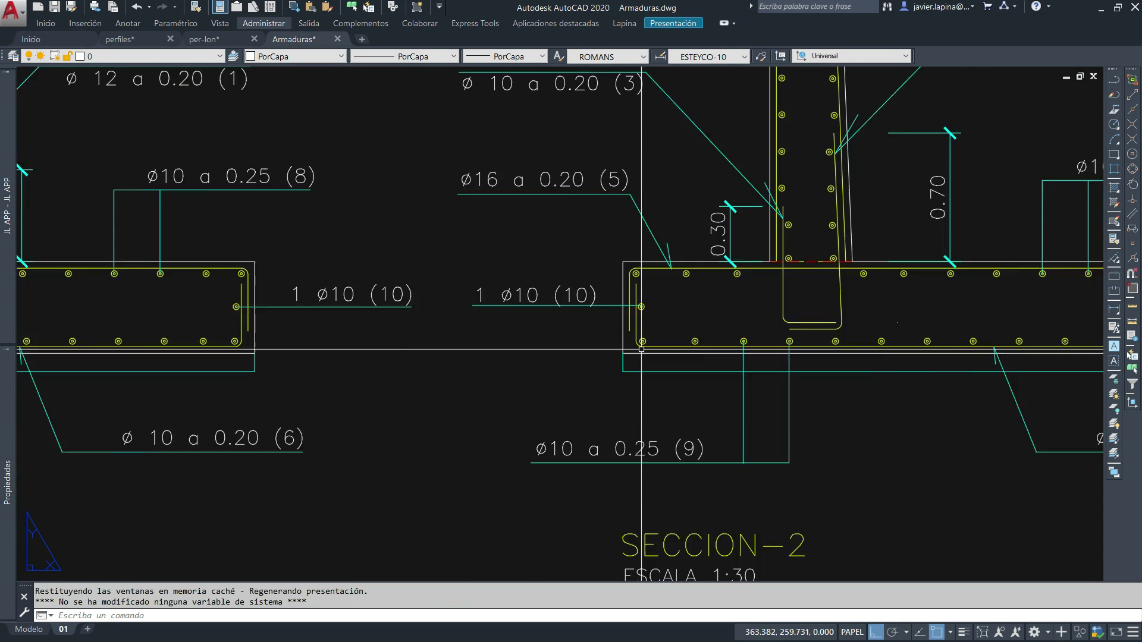
pyautogui.scroll(2, 597, 357)
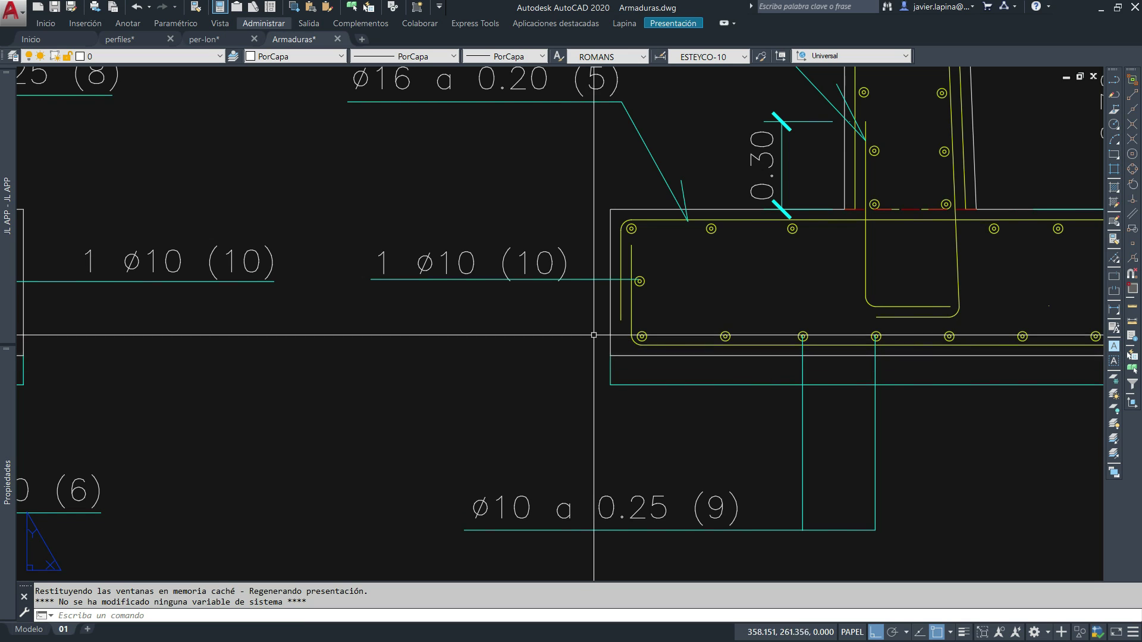
pyautogui.scroll(-3, 571, 357)
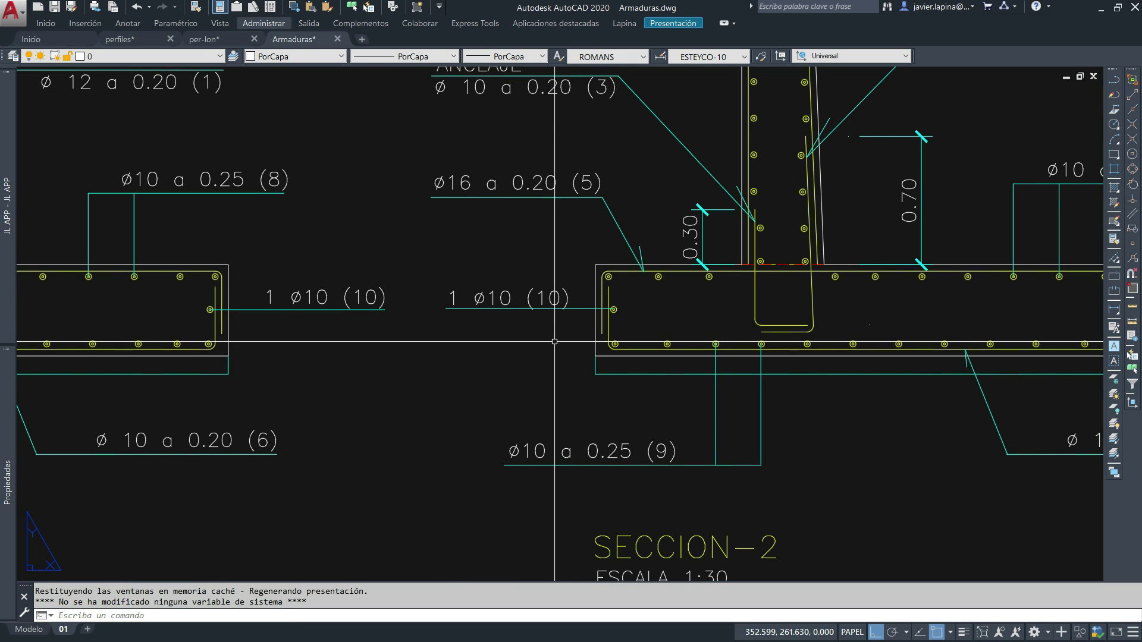
pyautogui.scroll(-3, 536, 326)
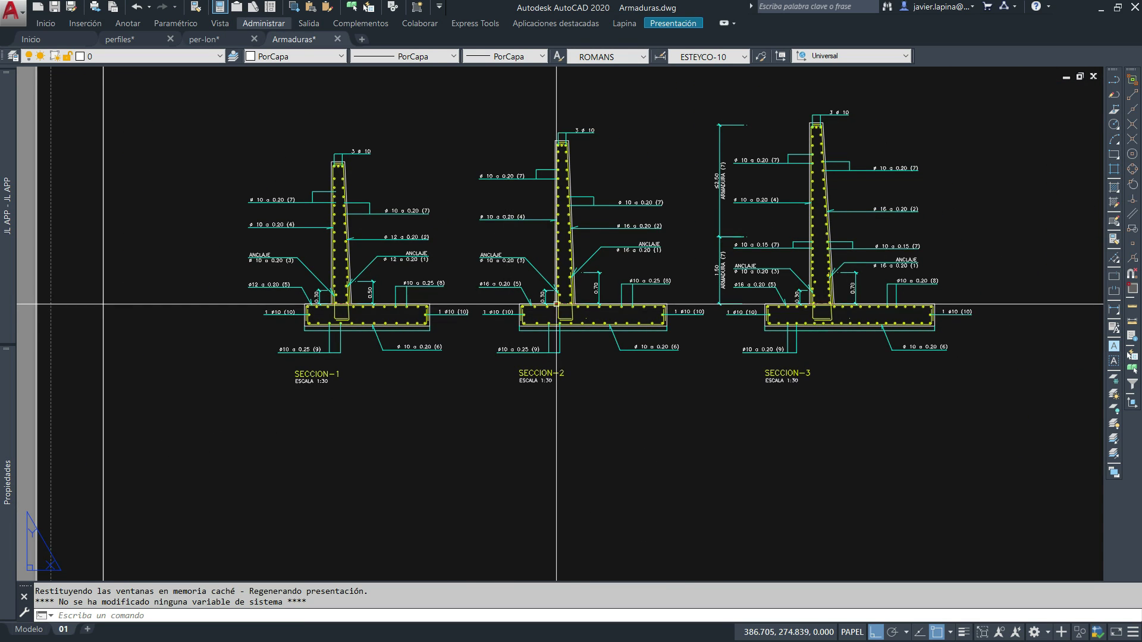
pyautogui.scroll(2, 558, 303)
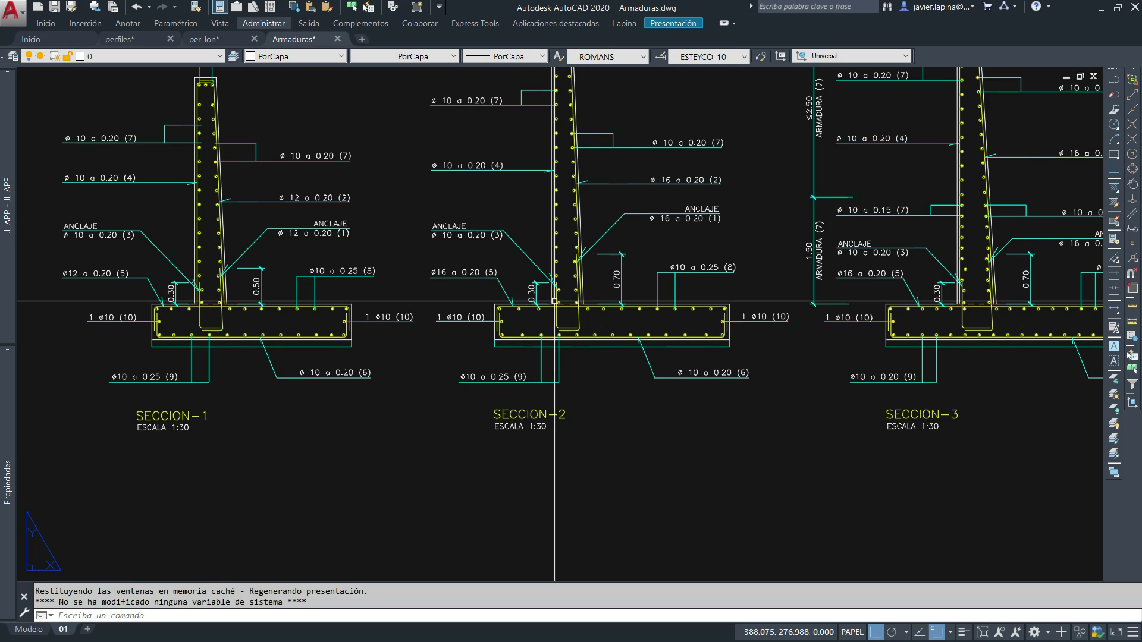
pyautogui.scroll(-2, 554, 301)
pyautogui.scroll(4, 545, 296)
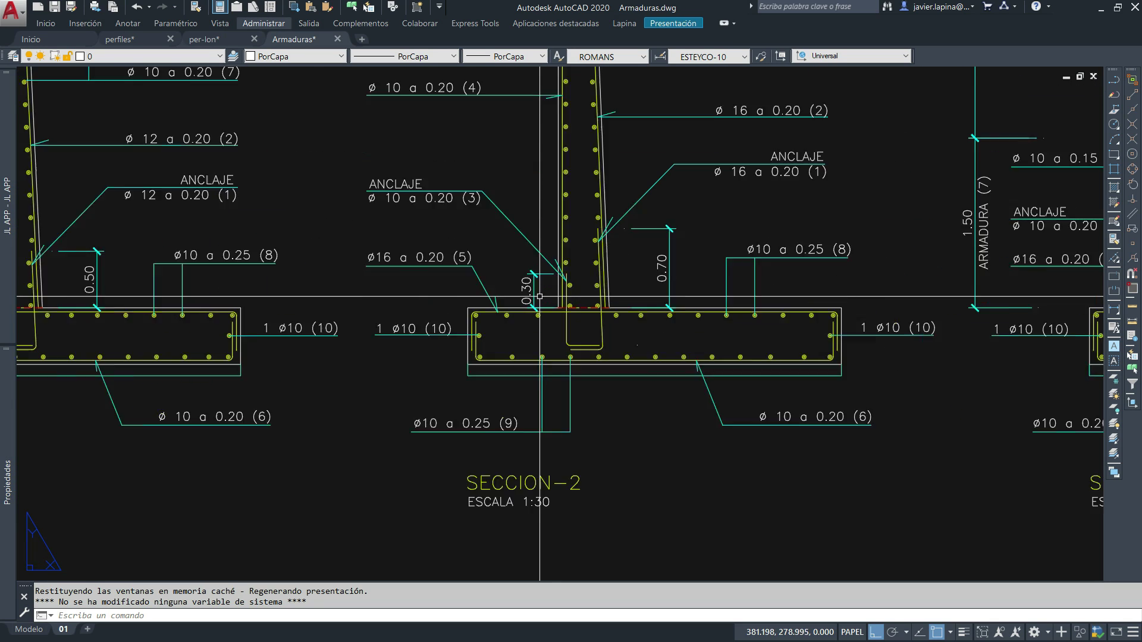
pyautogui.scroll(2, 548, 297)
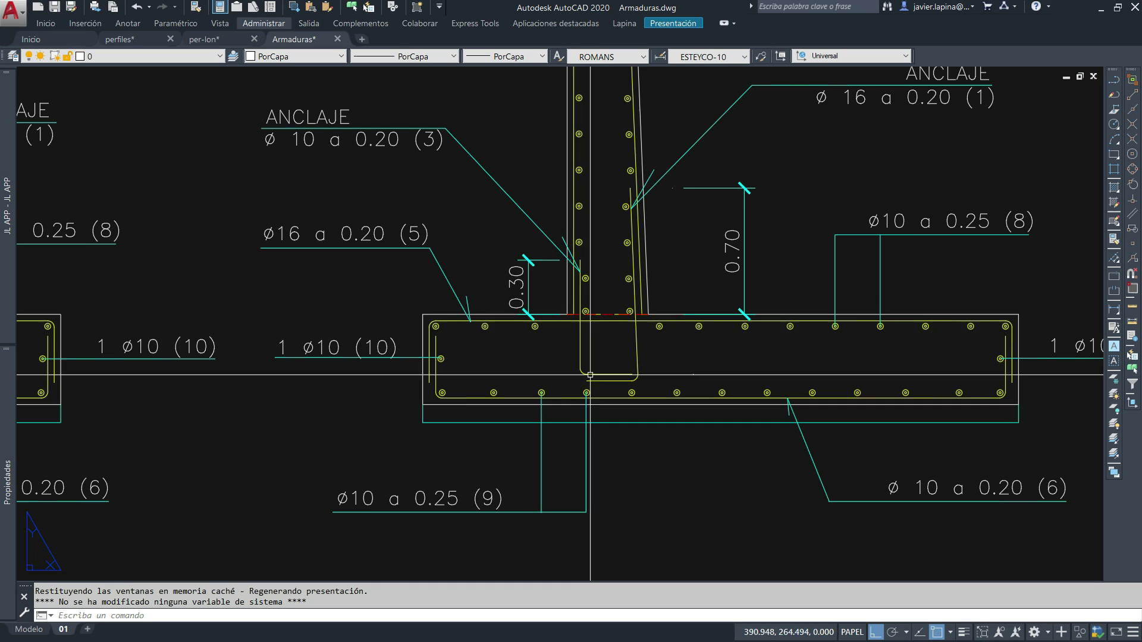
pyautogui.scroll(2, 428, 396)
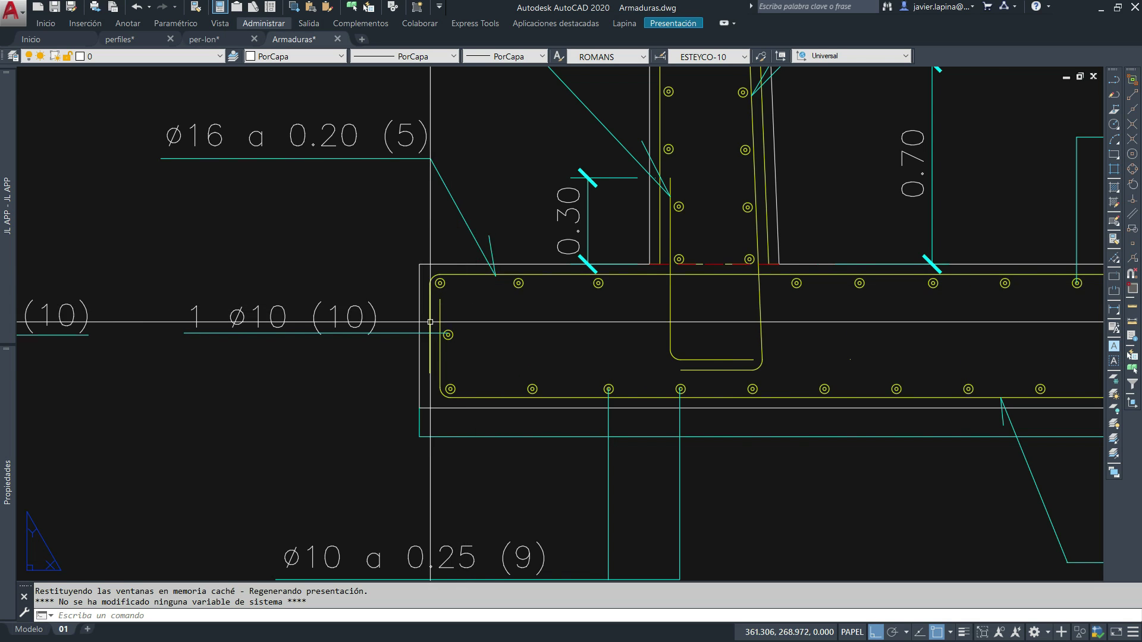
pyautogui.scroll(-2, 436, 343)
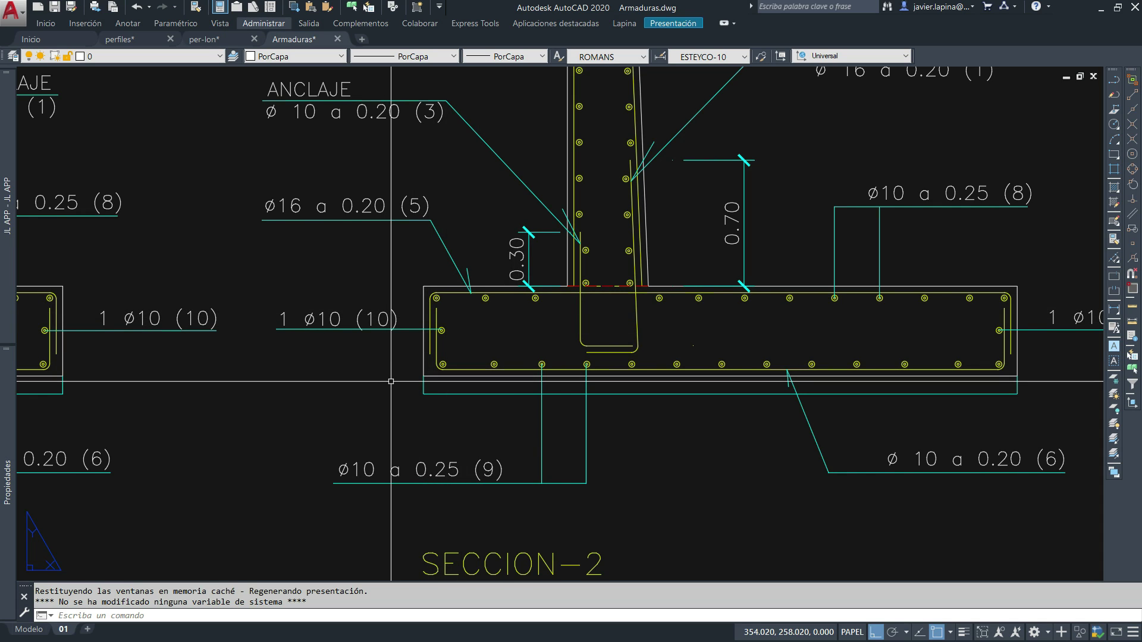
pyautogui.scroll(-4, 406, 374)
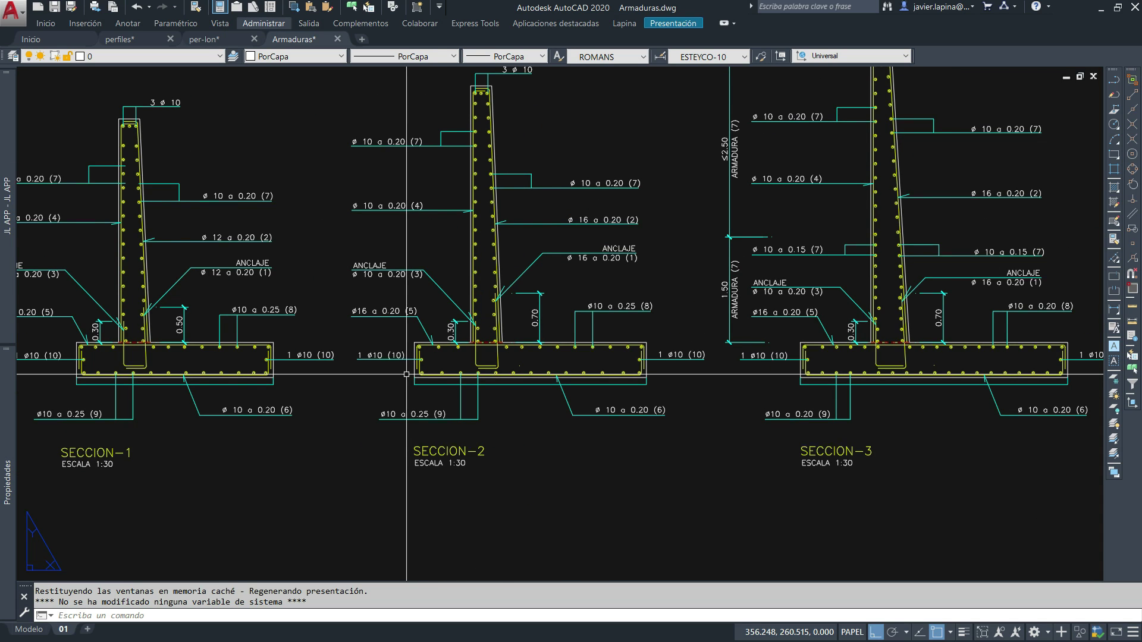
pyautogui.moveTo(429, 415); pyautogui.dragTo(428, 388, button='middle')
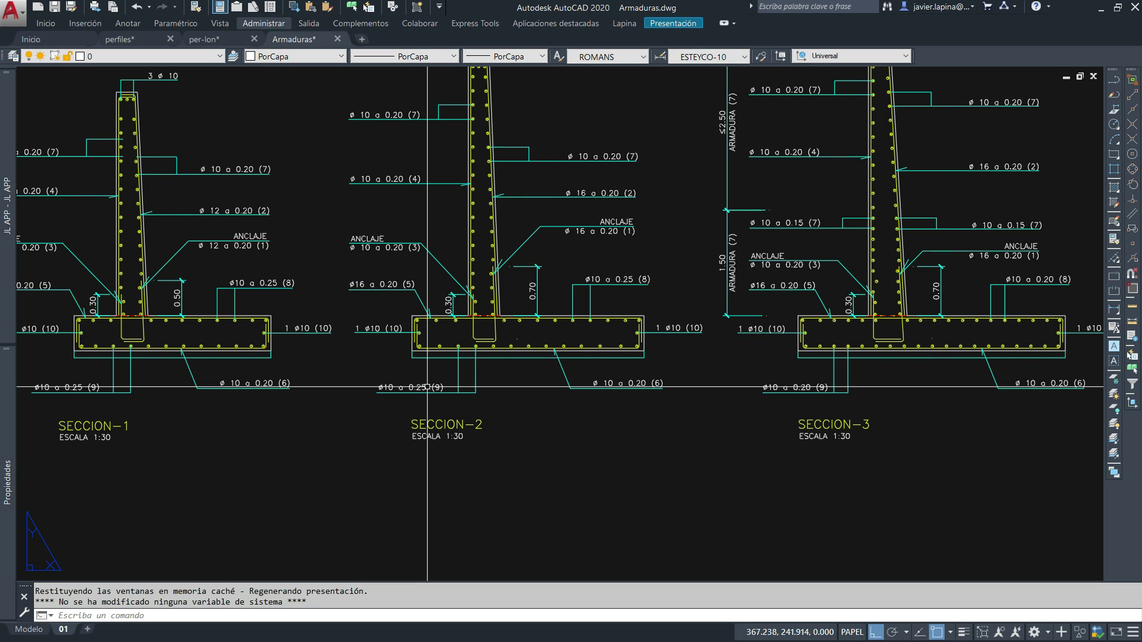
pyautogui.scroll(-4, 427, 388)
pyautogui.scroll(5, 427, 387)
pyautogui.scroll(2, 416, 383)
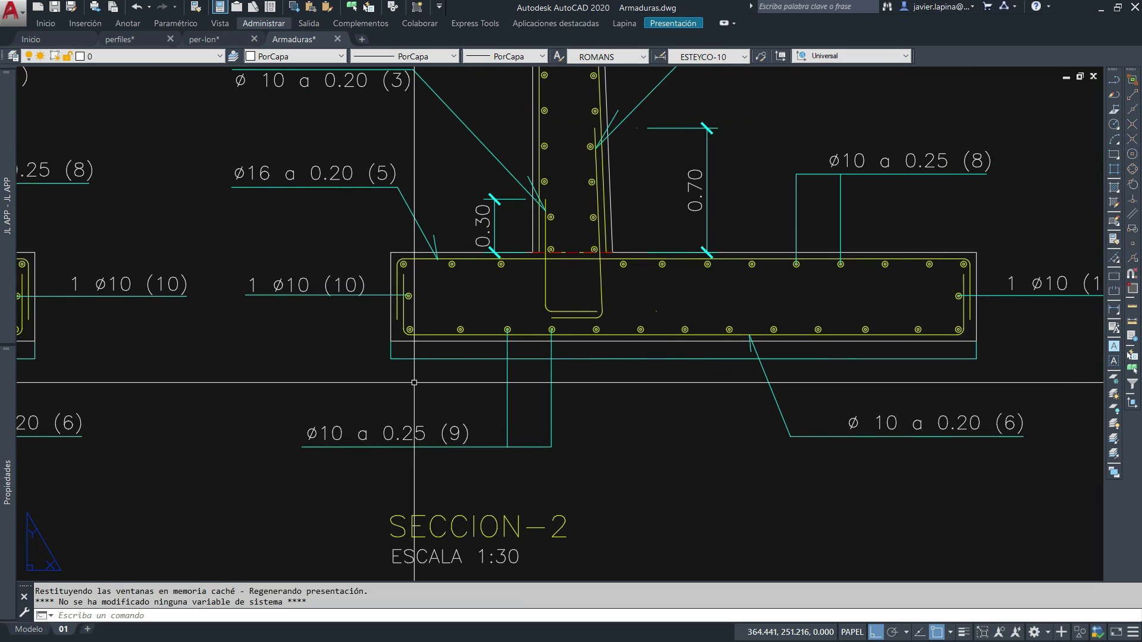
pyautogui.scroll(-6, 421, 340)
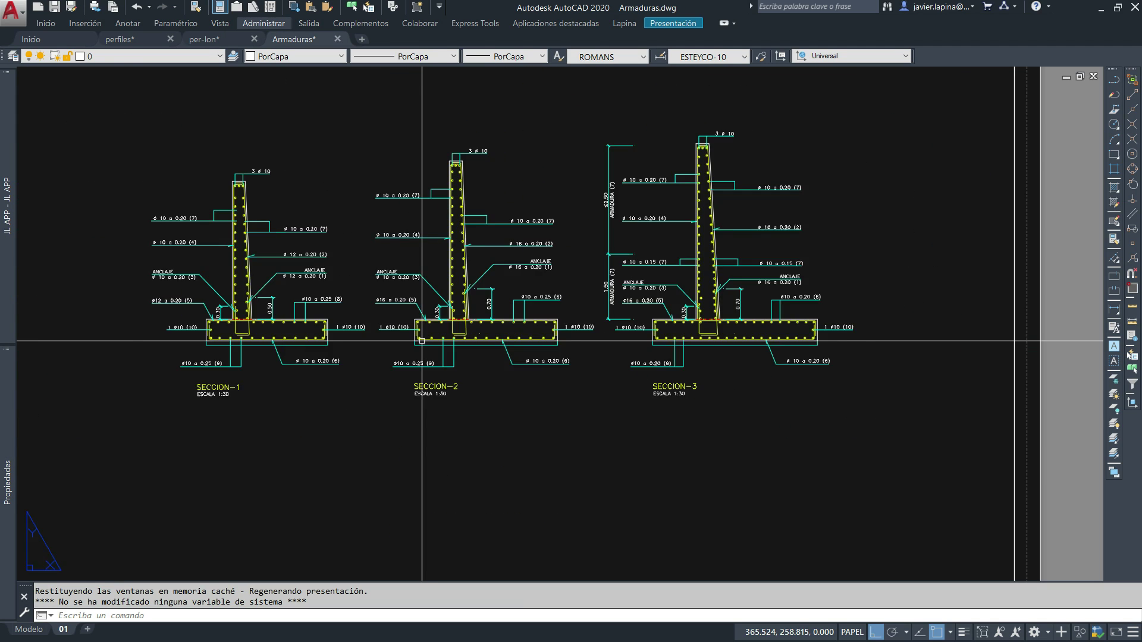
pyautogui.scroll(-3, 421, 338)
# Measure the Armaduras sheet between opposite corners, then zoom in on the footing.
pyautogui.write('ds')
pyautogui.press('Return')
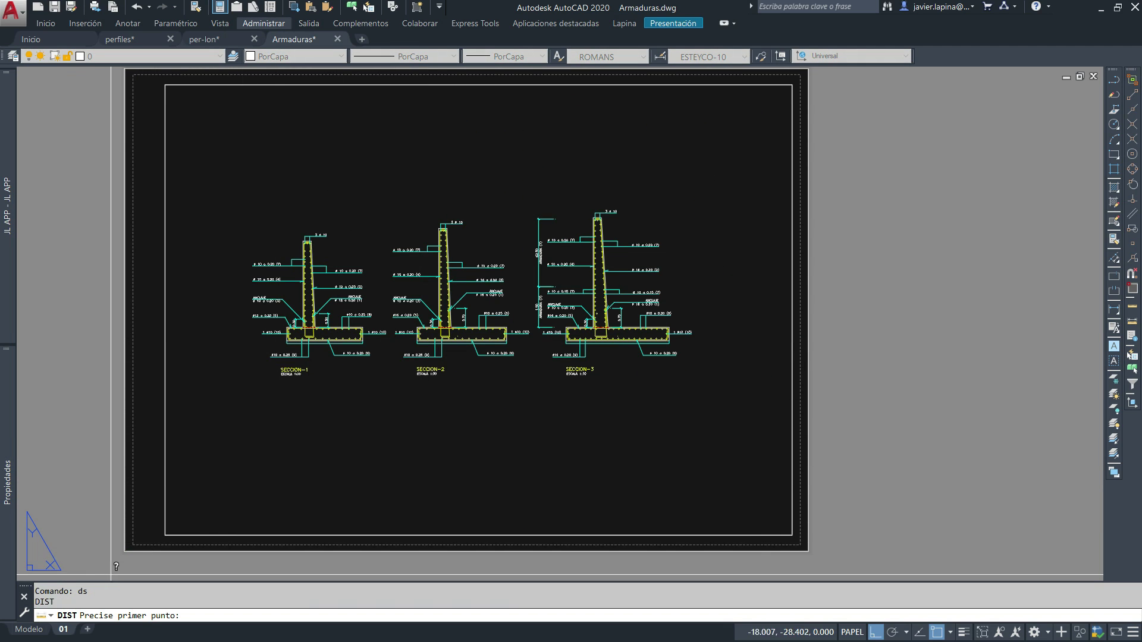
pyautogui.click(134, 544)
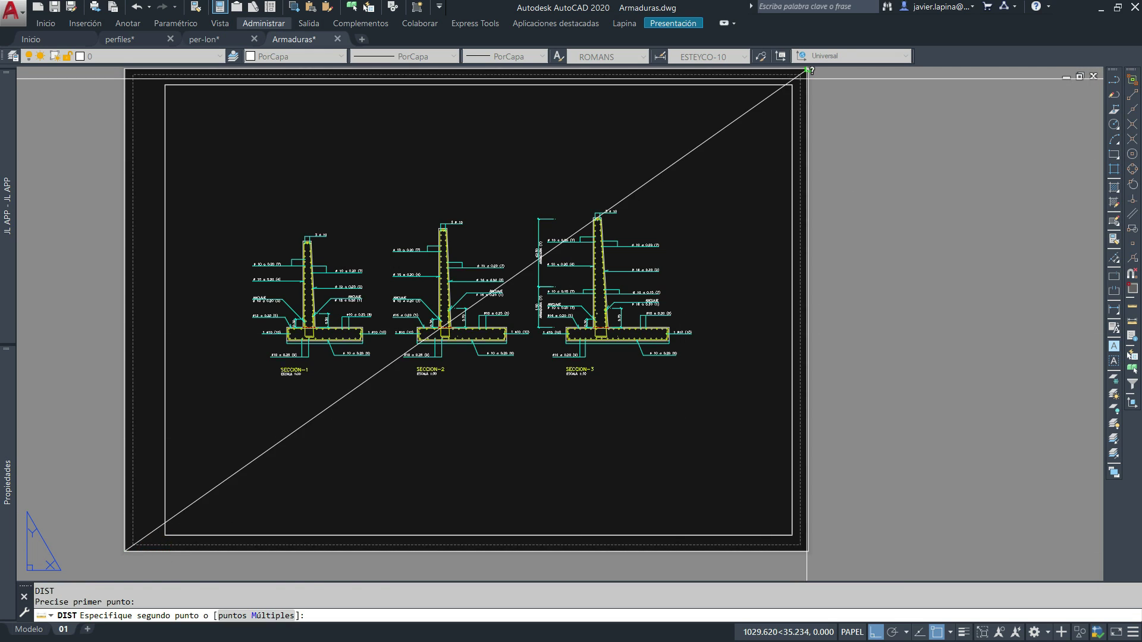
pyautogui.click(806, 79)
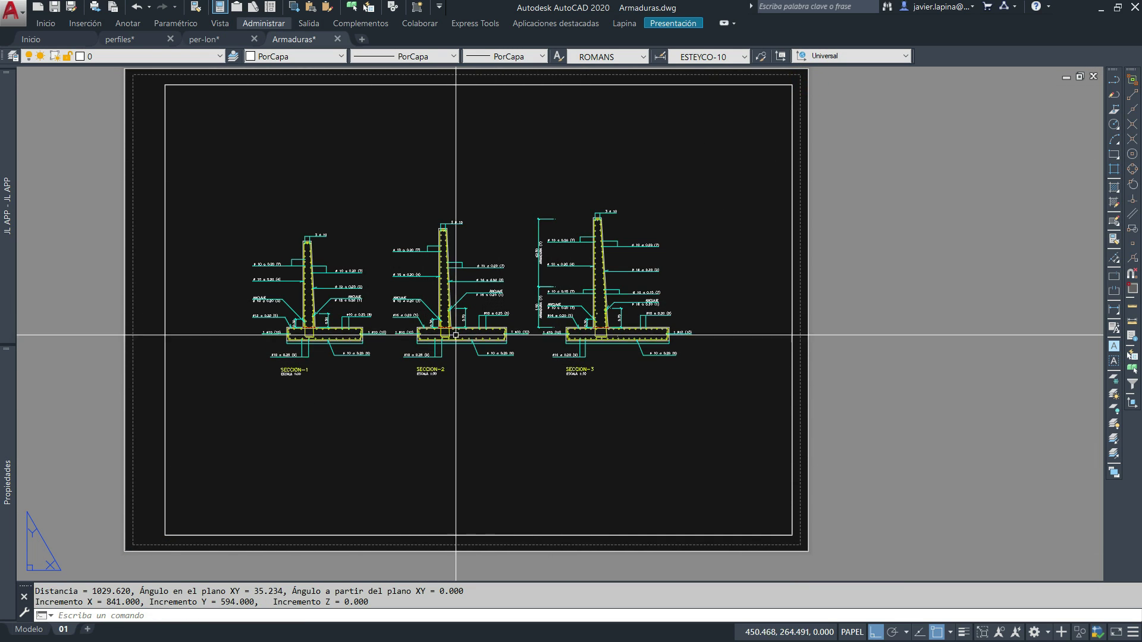
pyautogui.scroll(4, 410, 347)
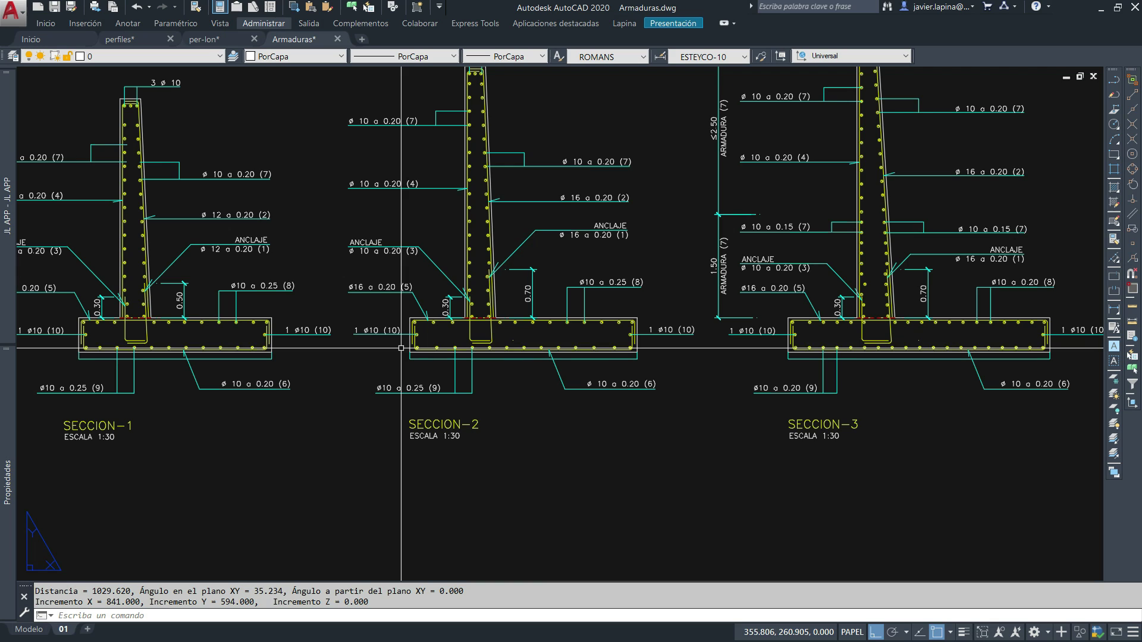
pyautogui.scroll(6, 408, 347)
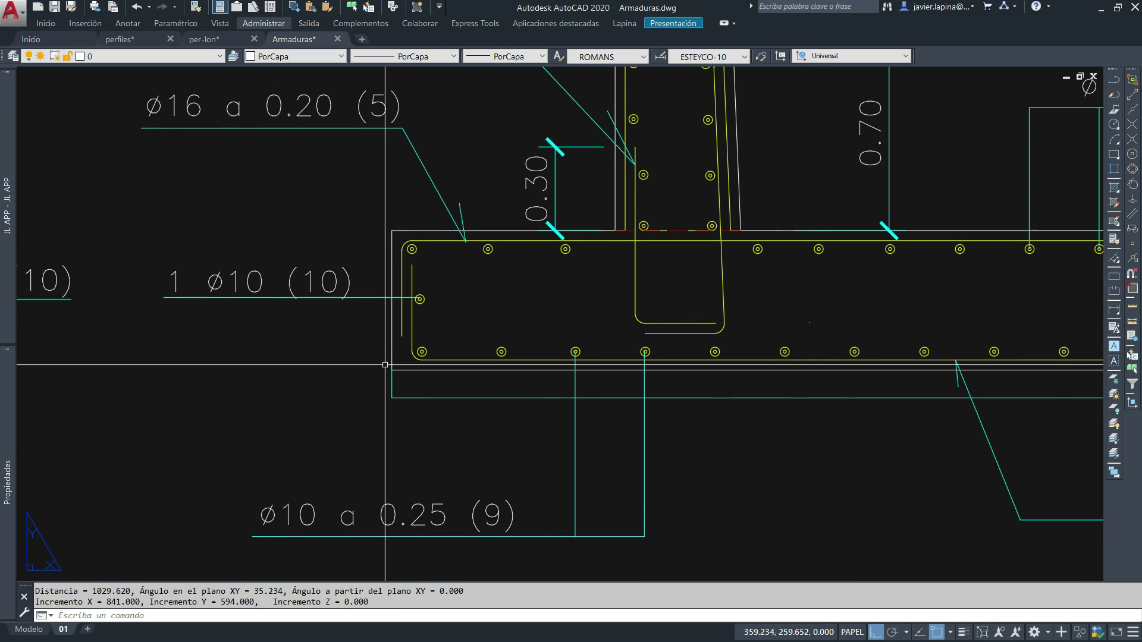
pyautogui.write('ds')
pyautogui.press('Escape')
# Draw two short horizontal lines under the Section 2 footing.
pyautogui.write('l')
pyautogui.press('Return')
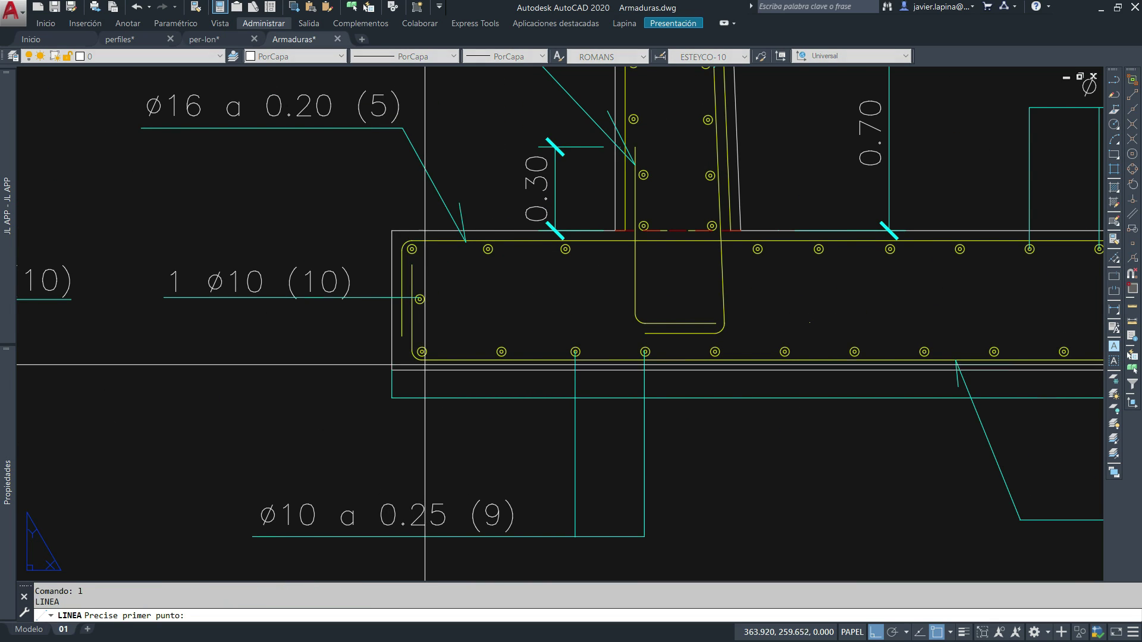
pyautogui.click(278, 360)
pyautogui.press('Return')
pyautogui.press('Return')
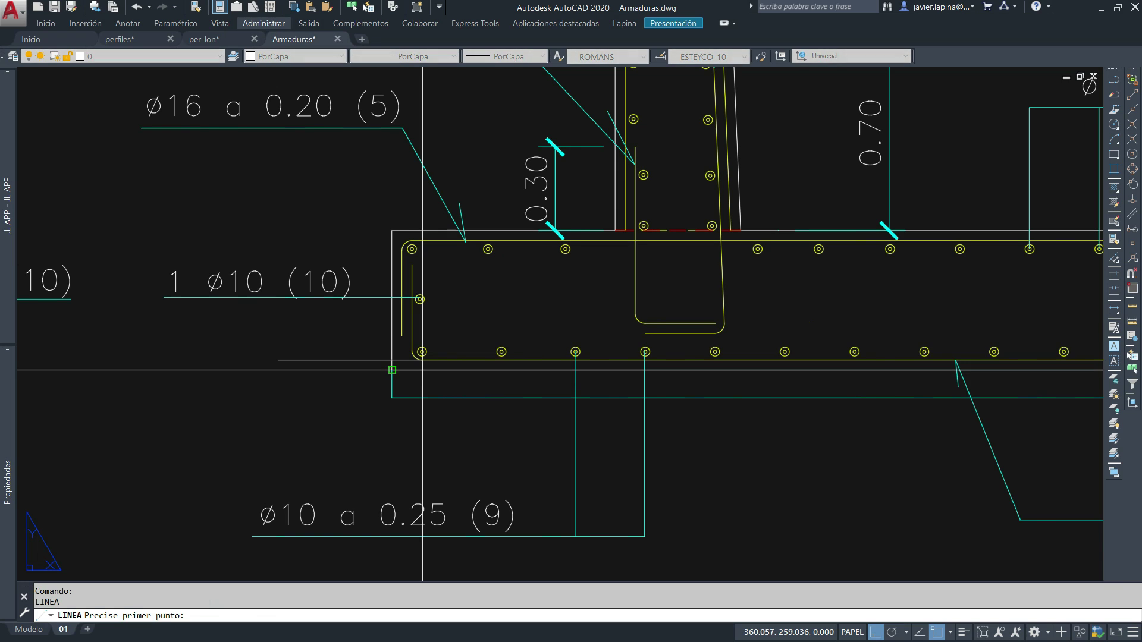
pyautogui.click(396, 370)
pyautogui.click(294, 389)
pyautogui.press('Return')
# Measure the perpendicular spacing between the two lines, reading 1.200.
pyautogui.write('di')
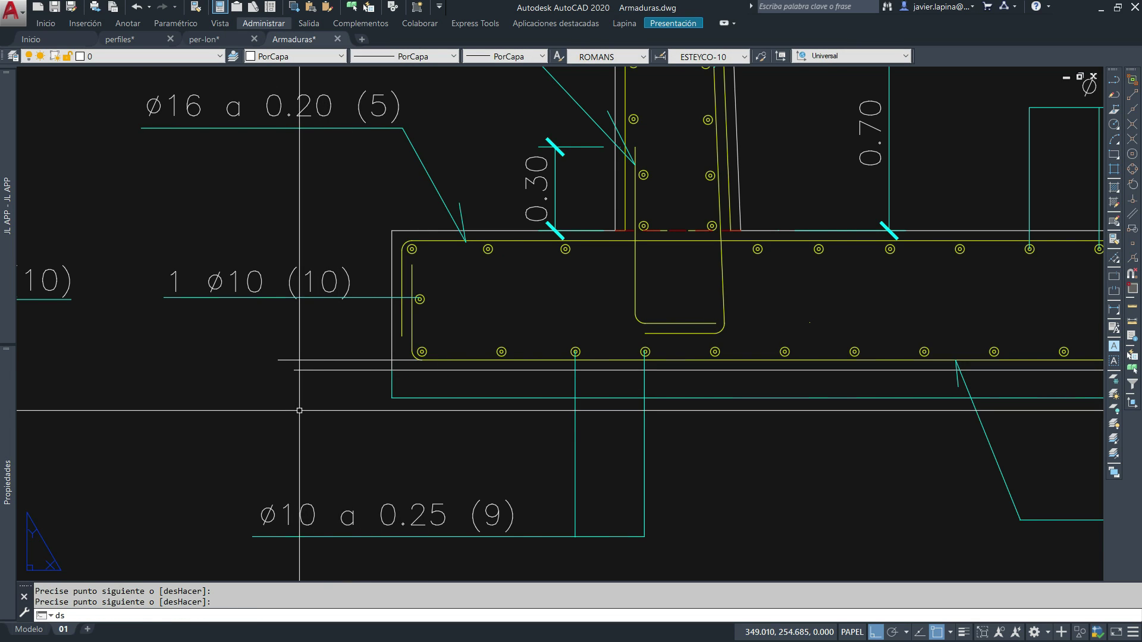
pyautogui.press('Return')
pyautogui.click(294, 371)
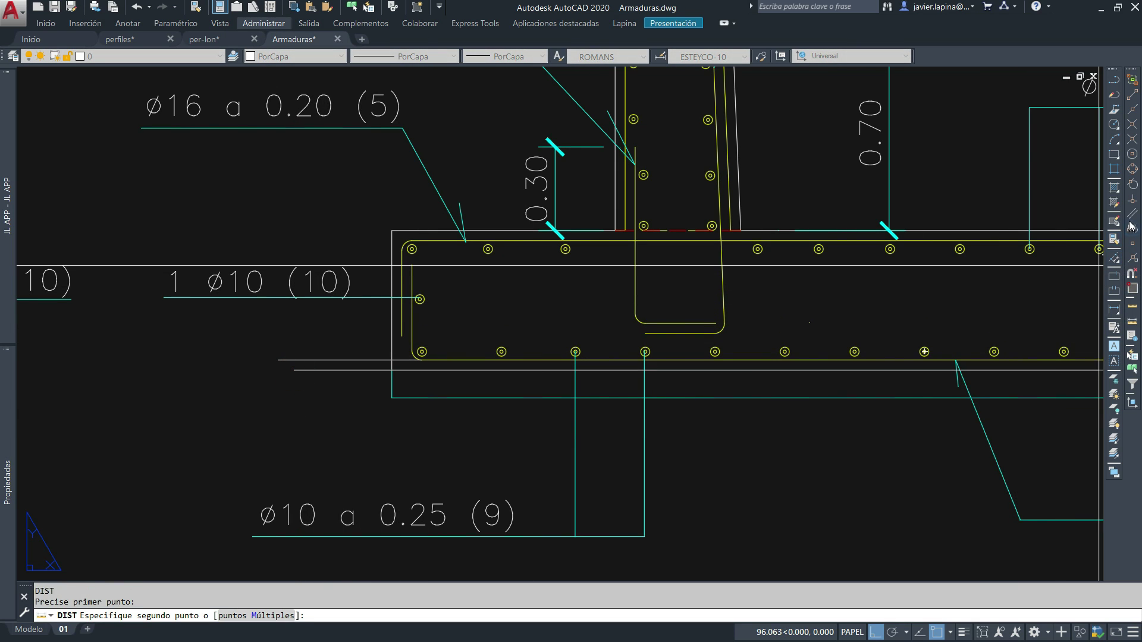
pyautogui.click(1132, 199)
pyautogui.click(301, 362)
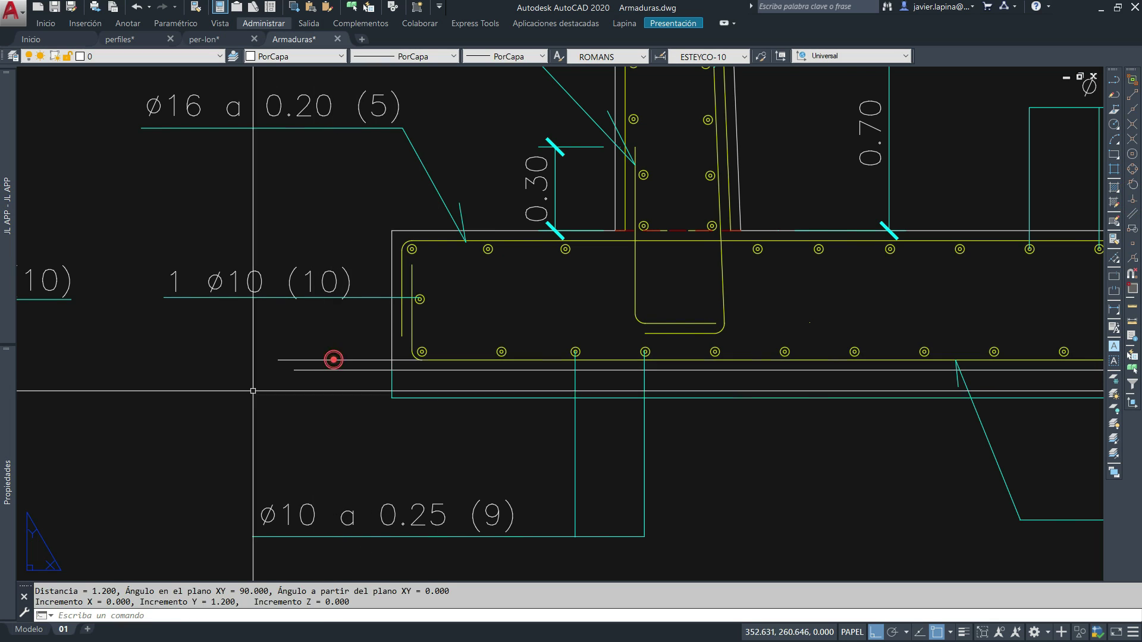
pyautogui.scroll(-5, 428, 351)
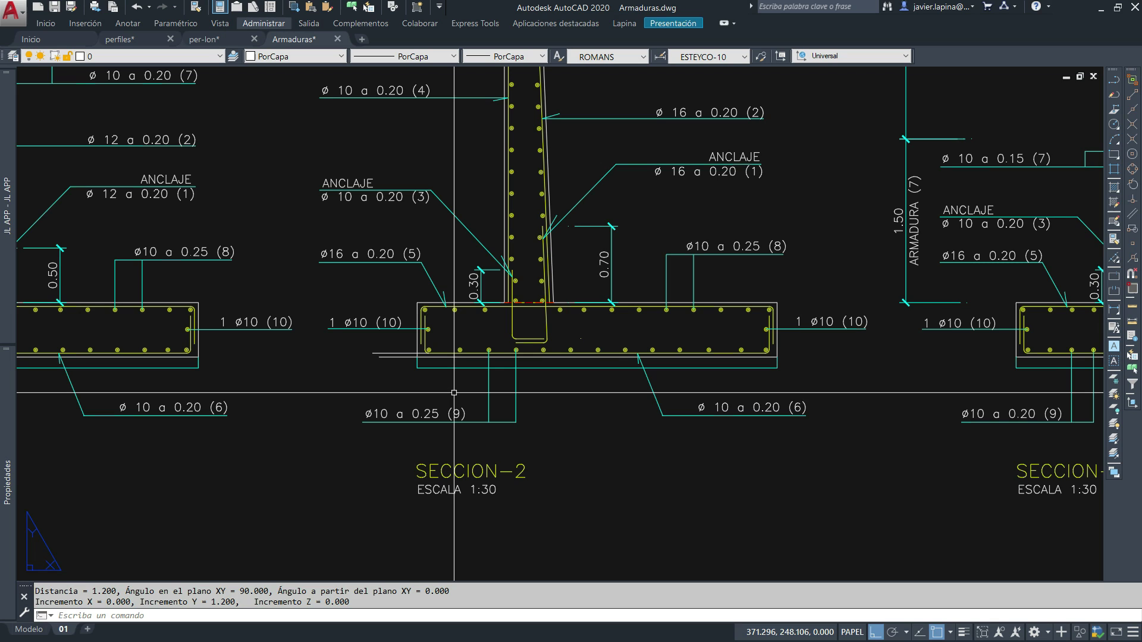
pyautogui.press('Escape')
pyautogui.scroll(-2, 446, 363)
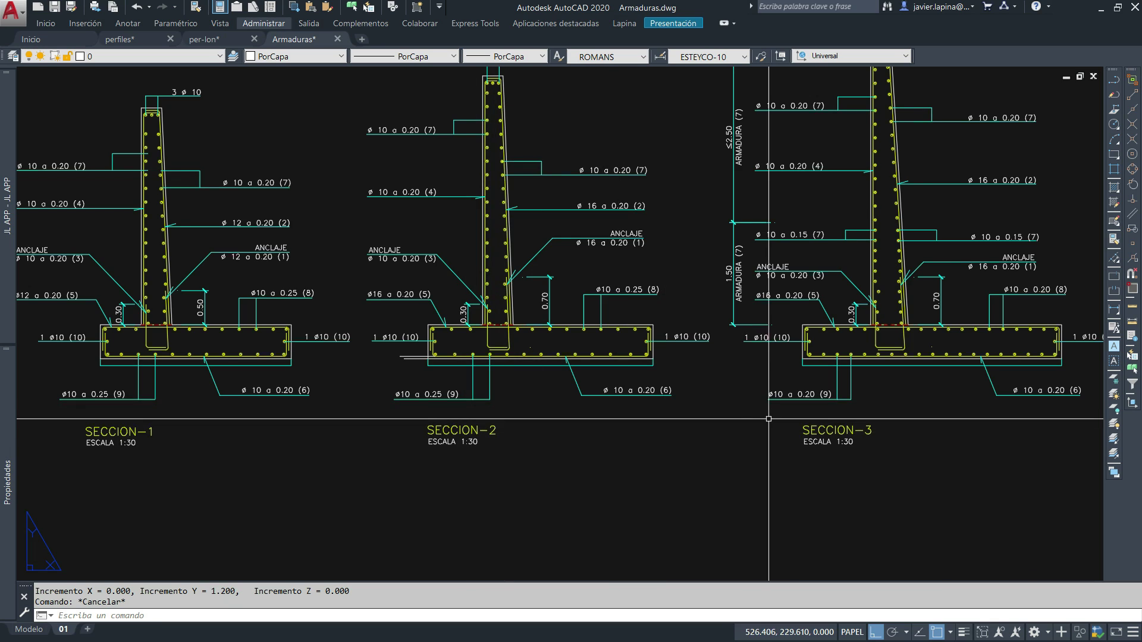
# In model space, set ESCALAS to offset in drawing units with general scale 1:30.
pyautogui.click(28, 629)
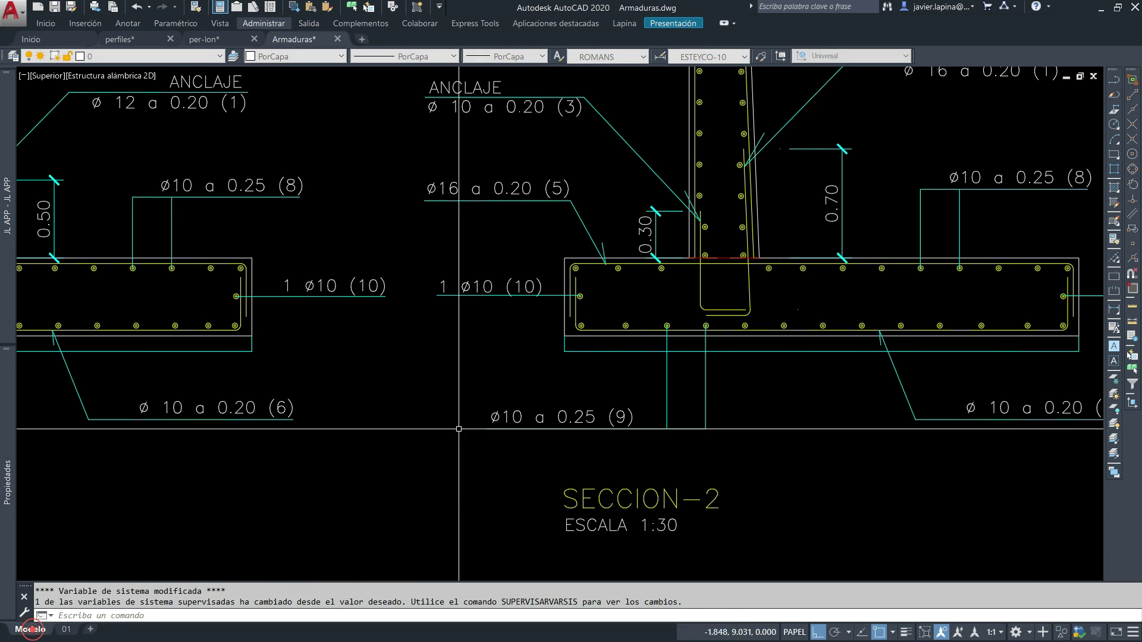
pyautogui.scroll(-2, 487, 367)
pyautogui.write('ESCALAS')
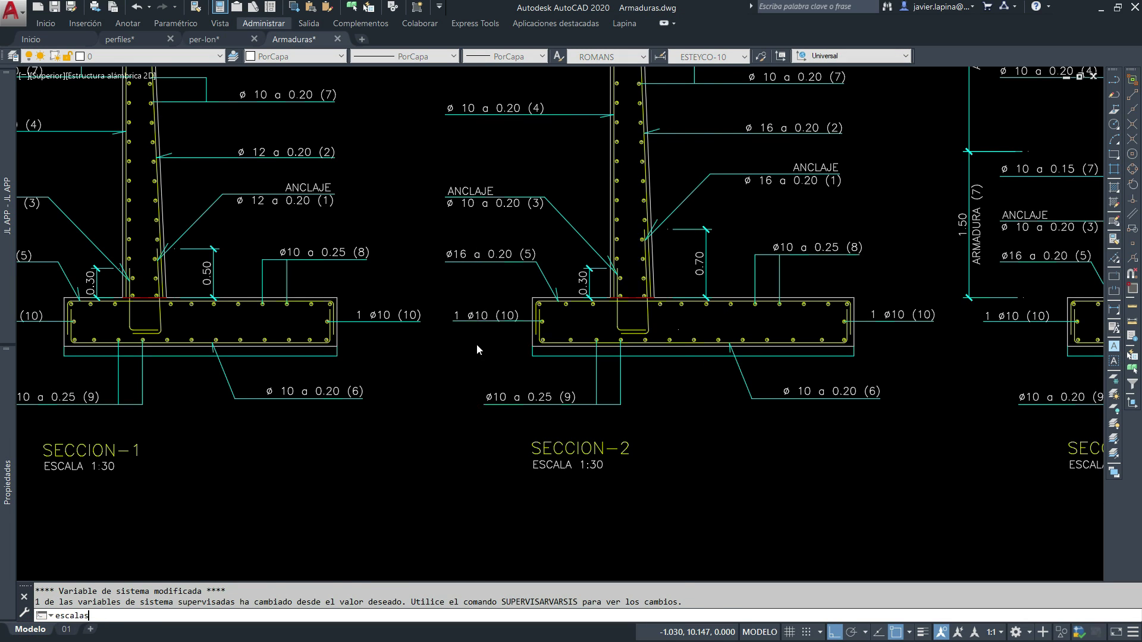
pyautogui.press('Return')
pyautogui.click(495, 342)
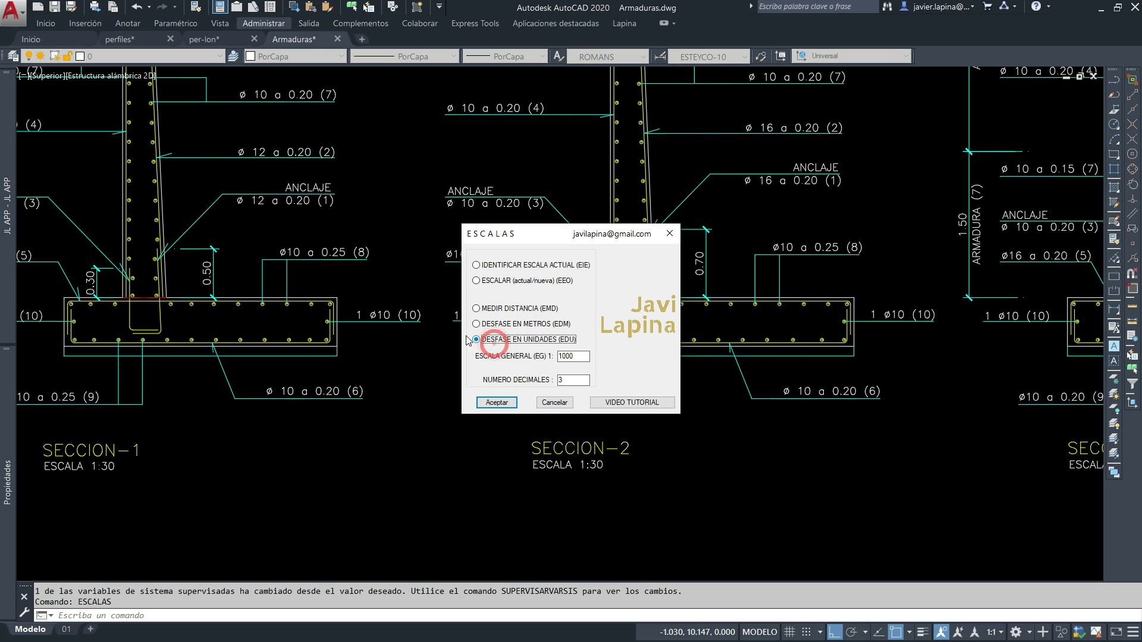
pyautogui.doubleClick(572, 356)
pyautogui.write('30')
pyautogui.click(492, 395)
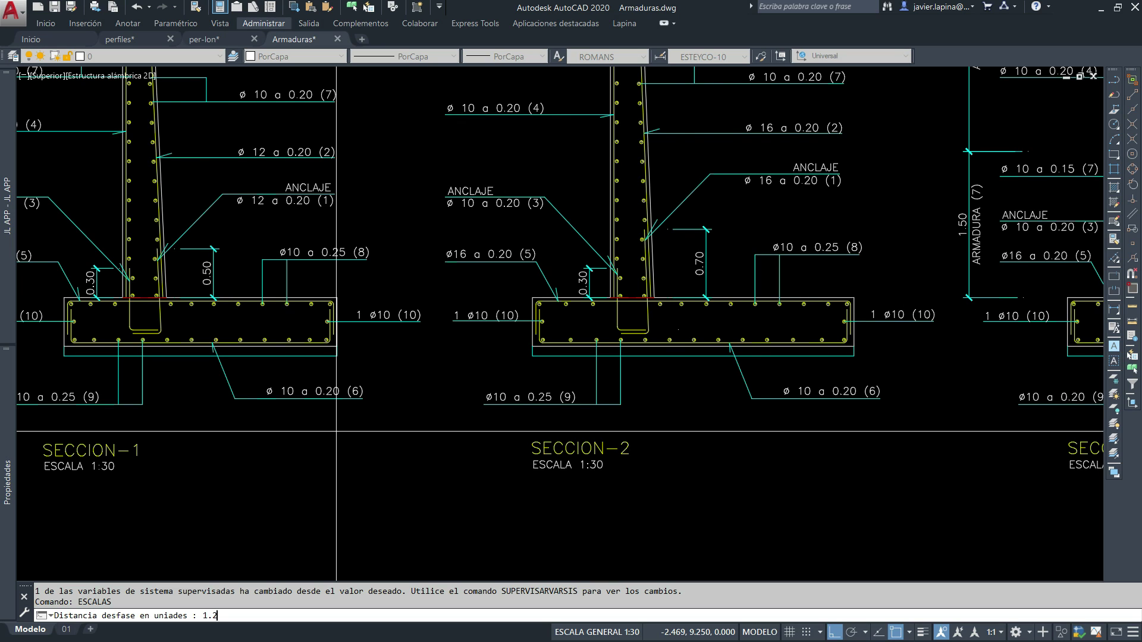
# Rerun ESCALAS for the 1.2-unit offset near SECCION-2, cancel it, and return to layout 01.
pyautogui.scroll(4, 572, 352)
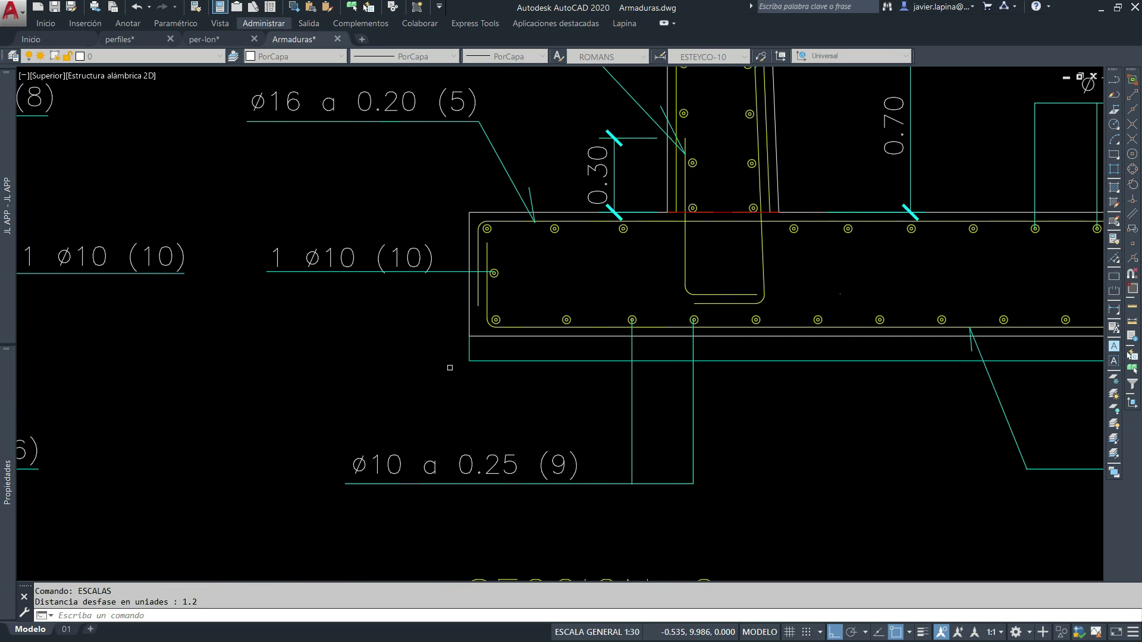
pyautogui.rightClick(476, 306)
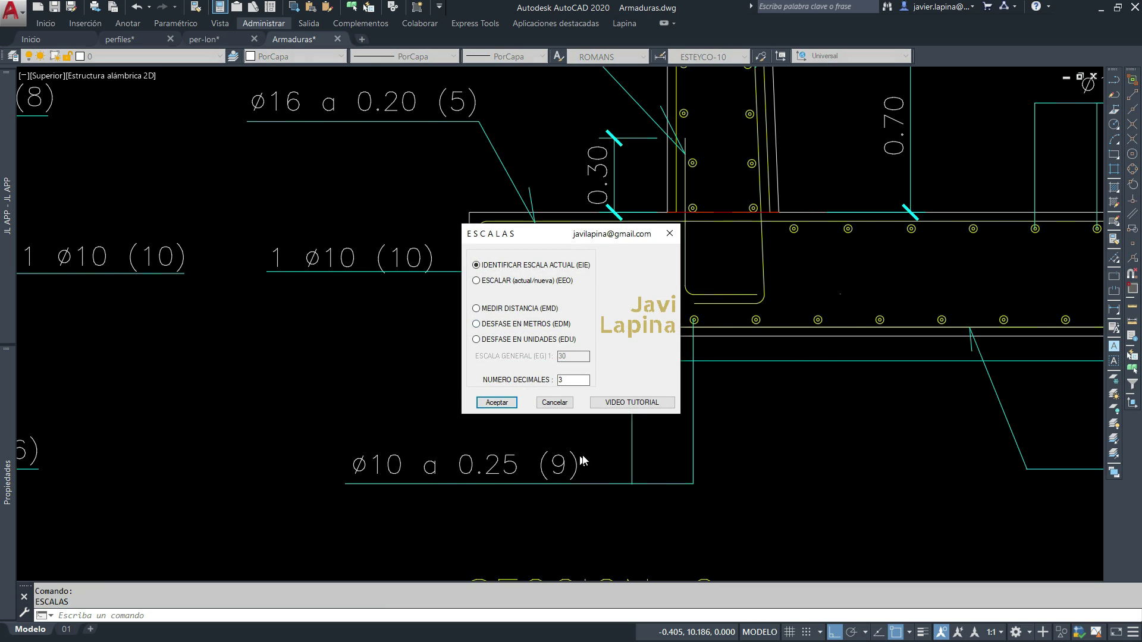
pyautogui.moveTo(543, 415); pyautogui.dragTo(469, 307, button='middle')
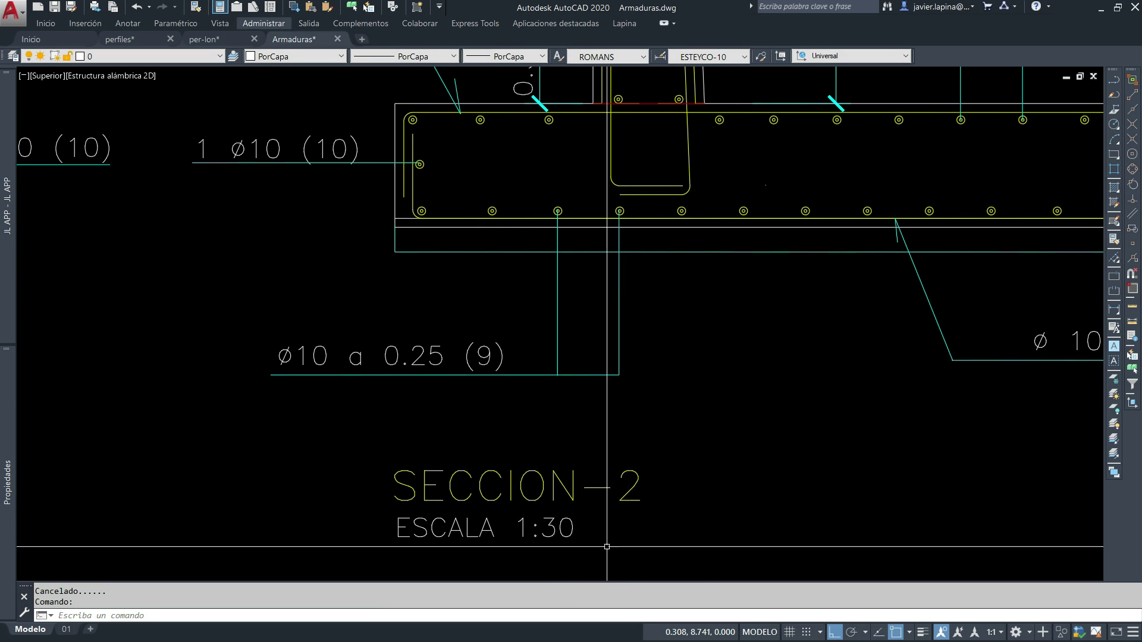
pyautogui.scroll(8, 386, 206)
pyautogui.write('c')
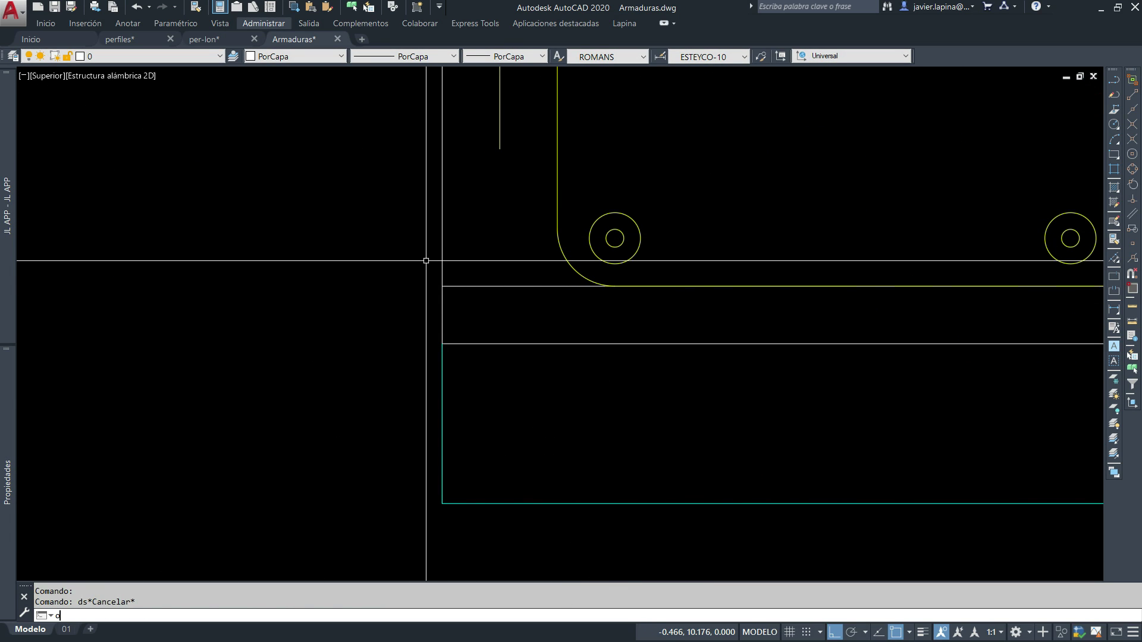
pyautogui.press('space')
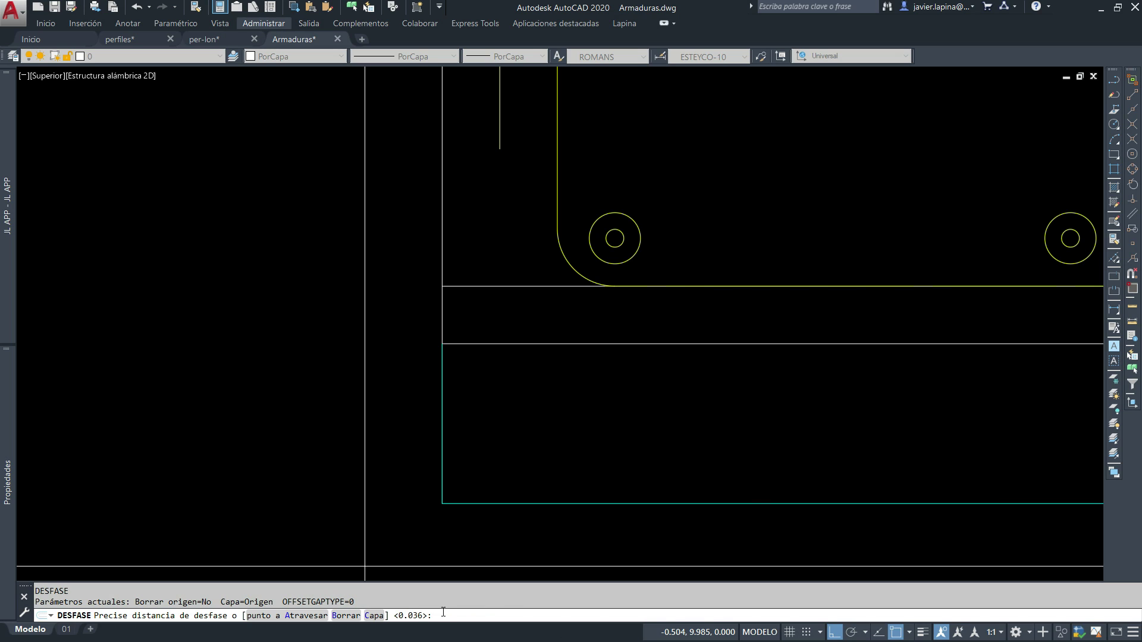
pyautogui.press('Escape')
pyautogui.scroll(-2, 489, 364)
pyautogui.scroll(-2, 281, 484)
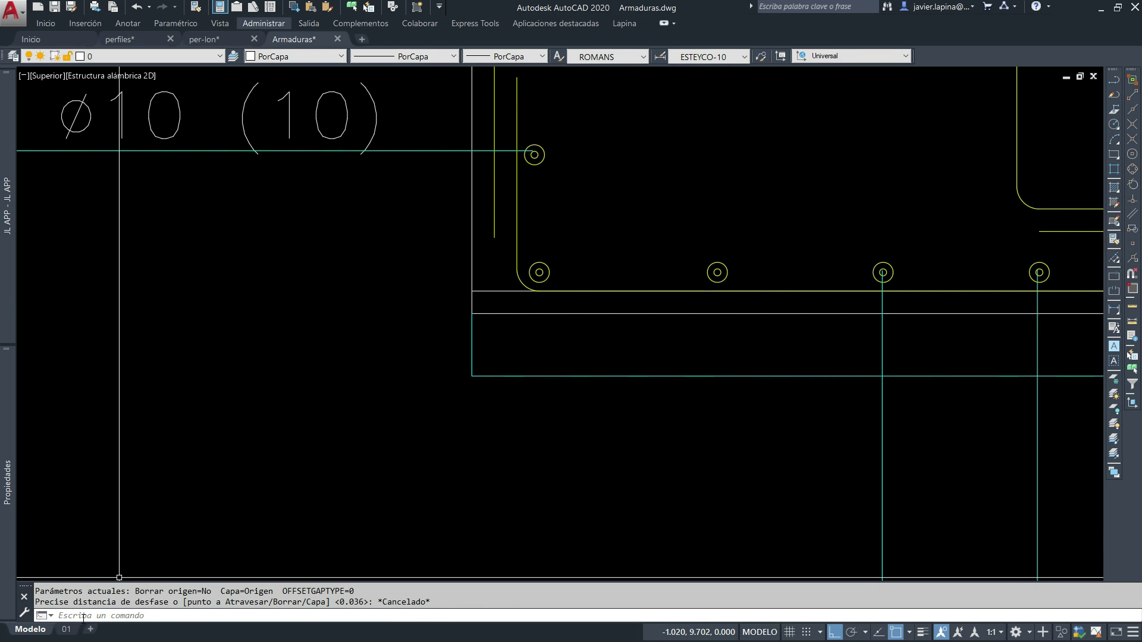
pyautogui.click(66, 629)
pyautogui.scroll(5, 383, 369)
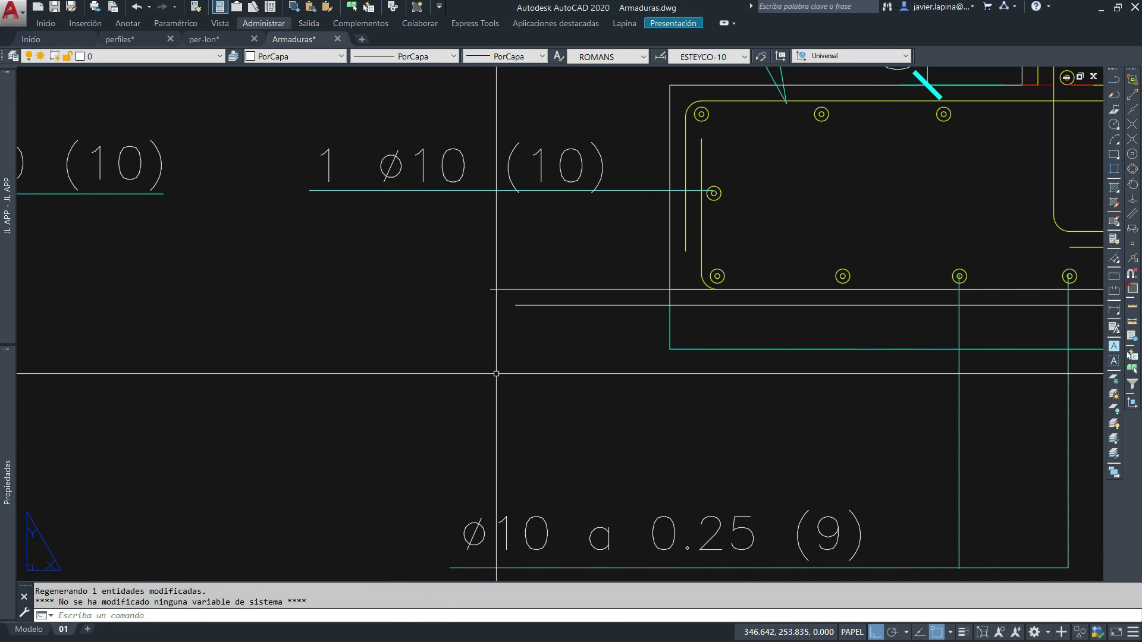
# Move the two short horizontal lines left with DESPLAZA, then zoom out to the whole sheet.
pyautogui.write('d')
pyautogui.press('Return')
pyautogui.click(581, 345)
pyautogui.click(559, 238)
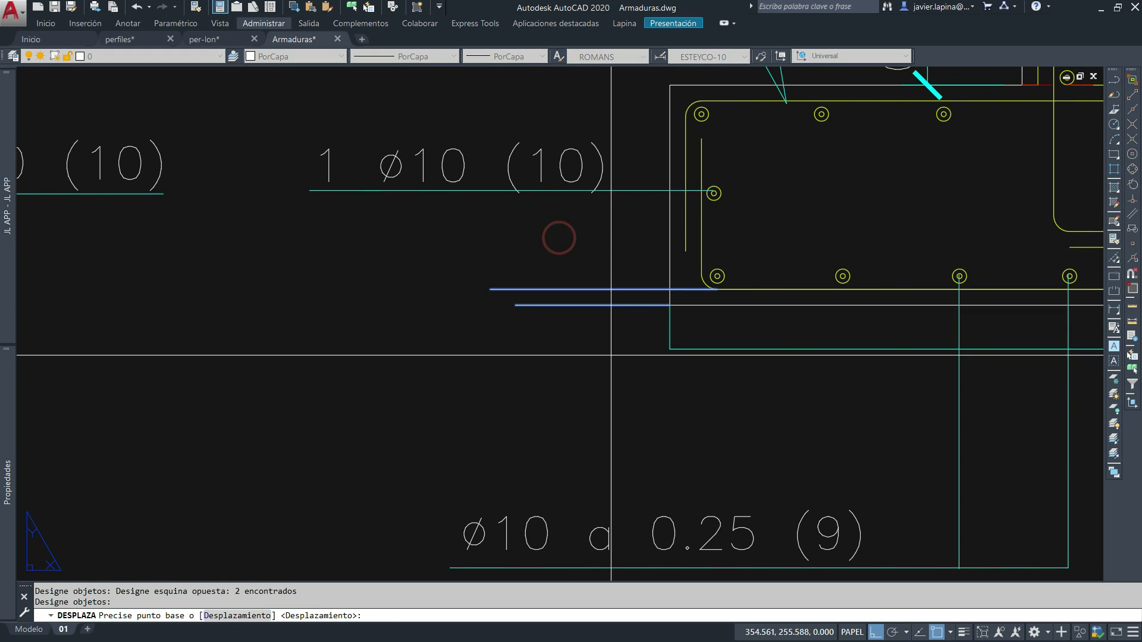
pyautogui.click(611, 355)
pyautogui.click(512, 356)
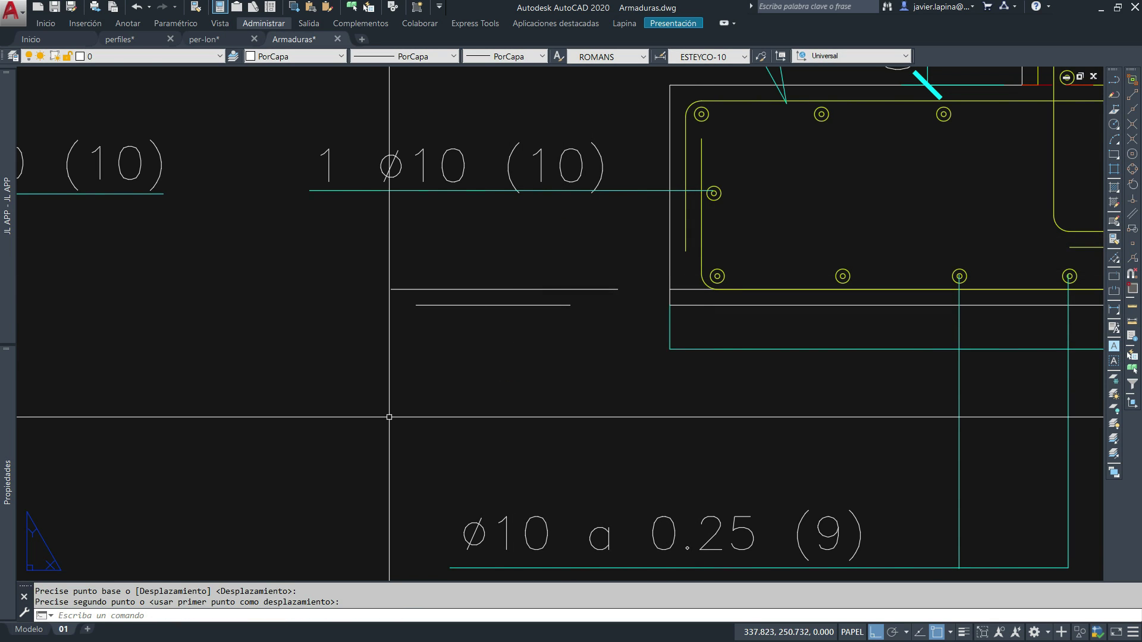
pyautogui.scroll(-6, 547, 327)
pyautogui.scroll(-3, 551, 330)
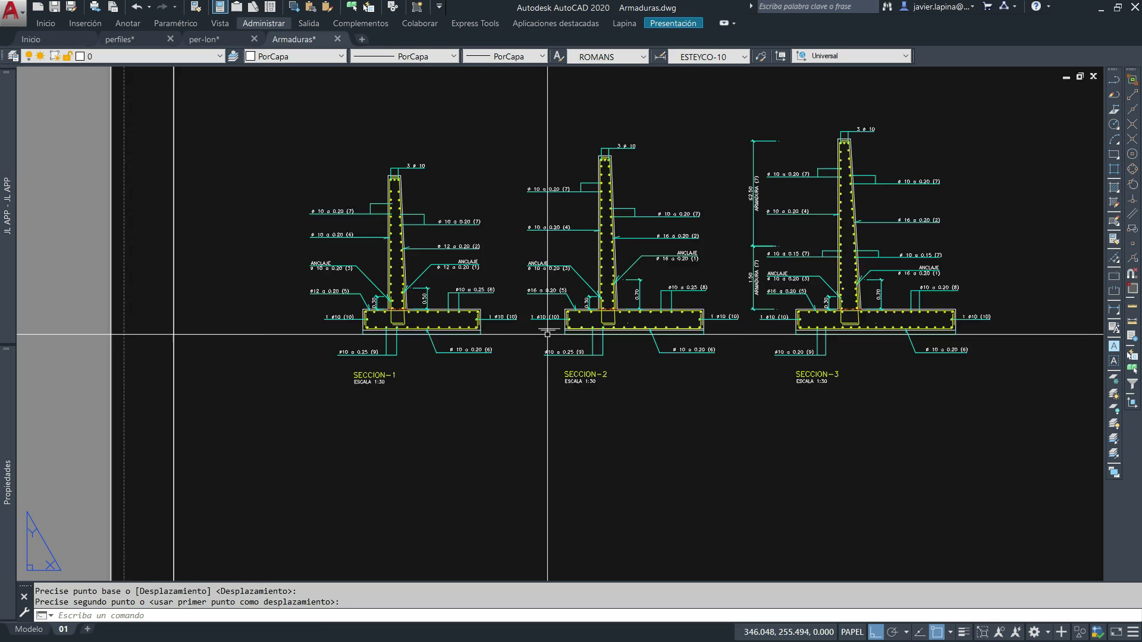
pyautogui.scroll(-3, 544, 330)
pyautogui.click(1002, 375)
pyautogui.press('Escape')
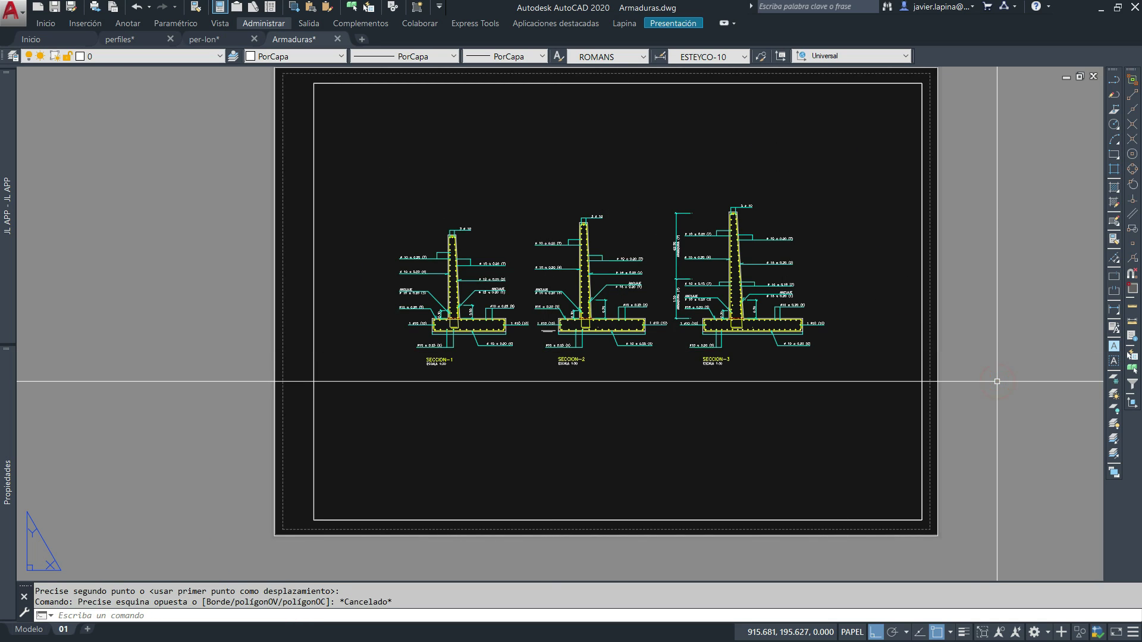